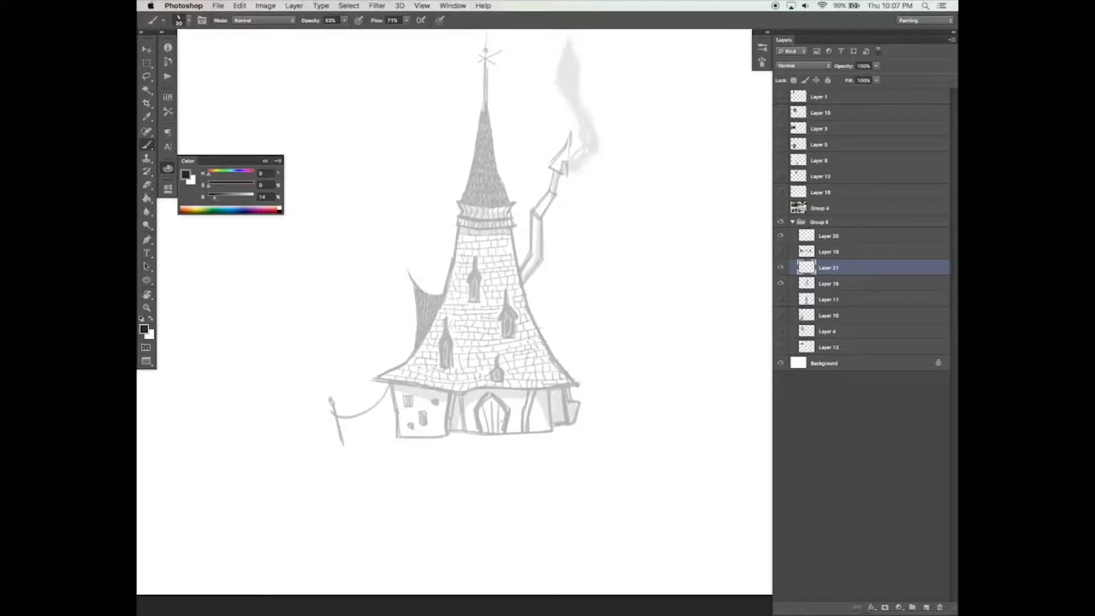
Step: Enable Shape Dynamics for the brush and hide the brush settings
click(762, 61)
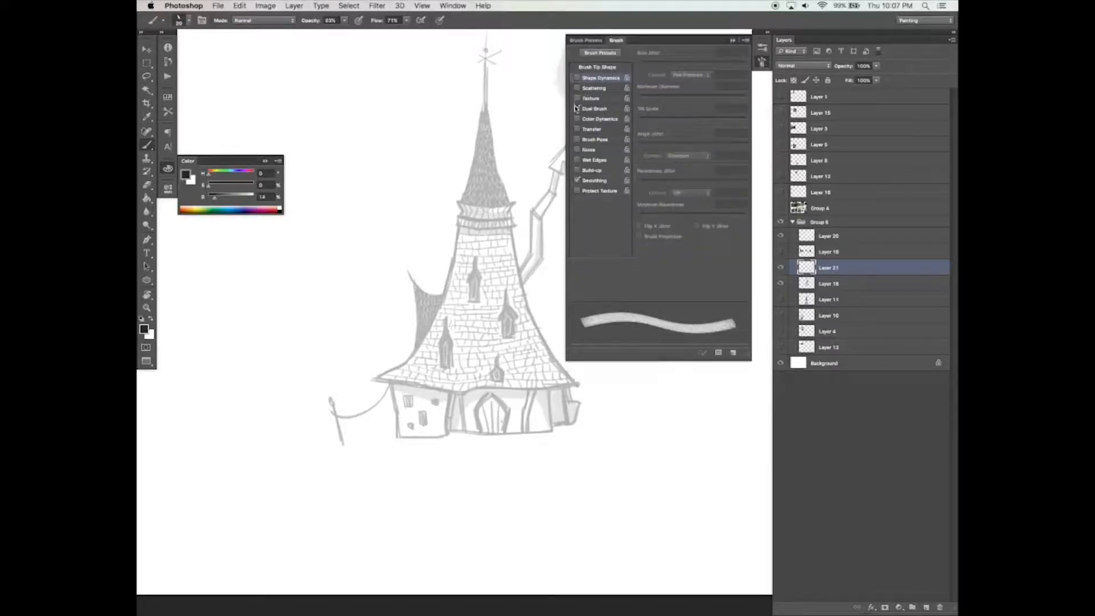
click(578, 77)
click(733, 40)
Step: Ink the outlines of the small pointed side roof and the collar band at the base of the spire
drag(409, 273, 420, 346)
drag(409, 272, 445, 295)
mouse_move(459, 201)
mouse_down()
mouse_move(464, 215)
mouse_move(511, 203)
mouse_up()
mouse_move(485, 204)
mouse_down()
mouse_move(512, 202)
mouse_move(509, 227)
mouse_up()
drag(462, 218, 511, 226)
drag(486, 226, 503, 226)
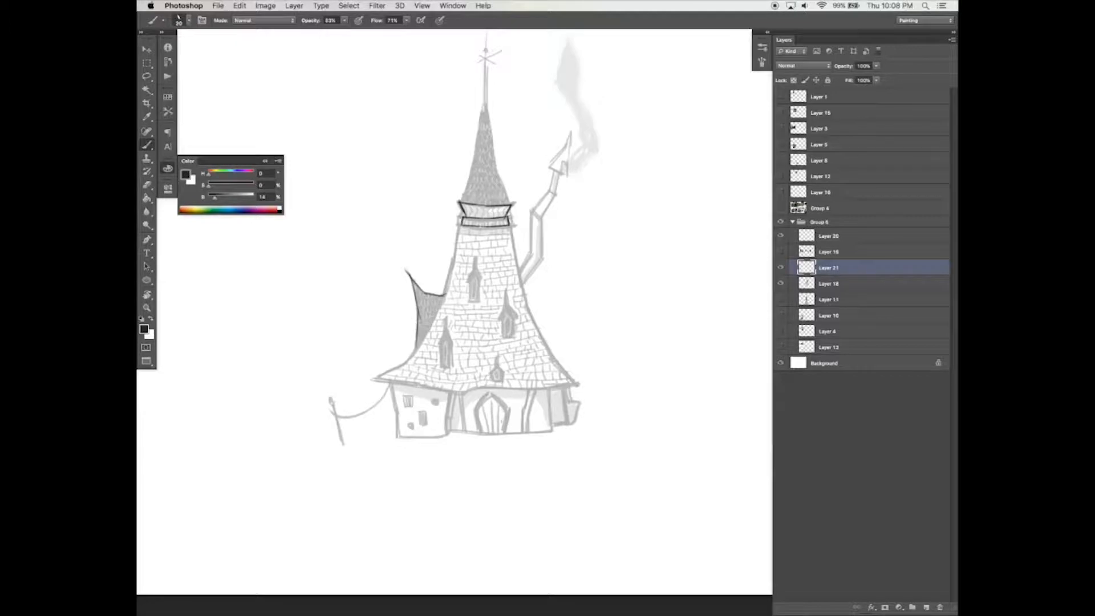
Step: Ink the curved left and right sides of the main tower roof and its lower eave line
drag(462, 226, 425, 341)
mouse_move(444, 298)
mouse_down()
mouse_move(407, 361)
mouse_move(376, 379)
mouse_up()
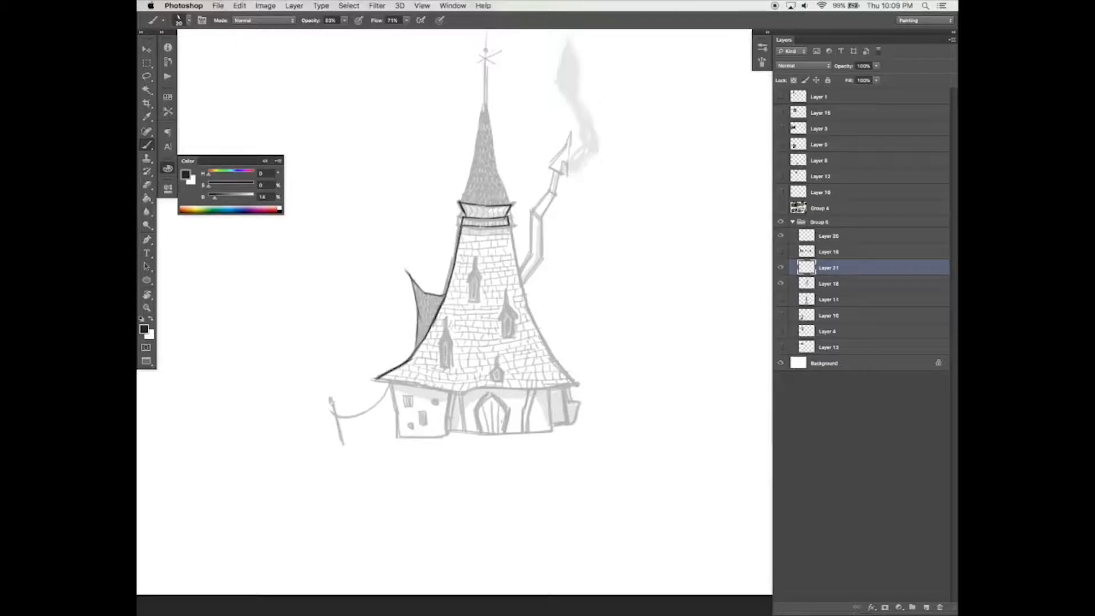
drag(510, 225, 530, 311)
mouse_move(518, 265)
mouse_down()
mouse_move(534, 321)
mouse_move(575, 384)
mouse_move(644, 381)
mouse_move(660, 320)
mouse_up()
key(space)
key(r)
mouse_move(441, 431)
mouse_down()
mouse_move(506, 402)
mouse_move(611, 328)
mouse_move(601, 335)
mouse_up()
key(space)
key(r)
mouse_move(617, 273)
mouse_down()
mouse_move(619, 367)
mouse_move(606, 365)
mouse_up()
key(space)
drag(480, 216, 495, 173)
key(space)
drag(502, 177, 502, 191)
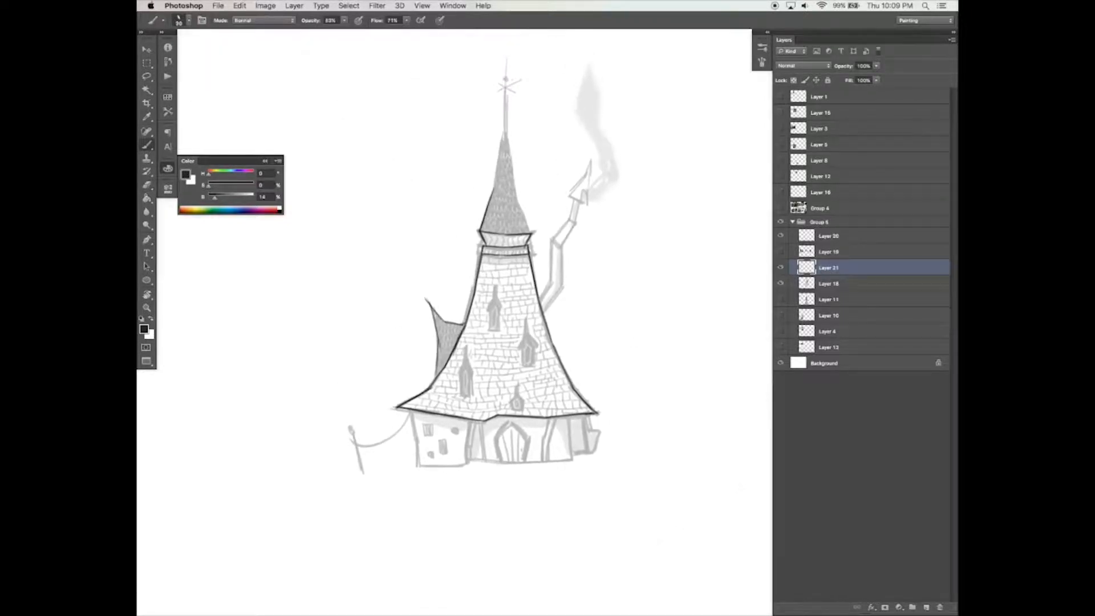
key(Tab)
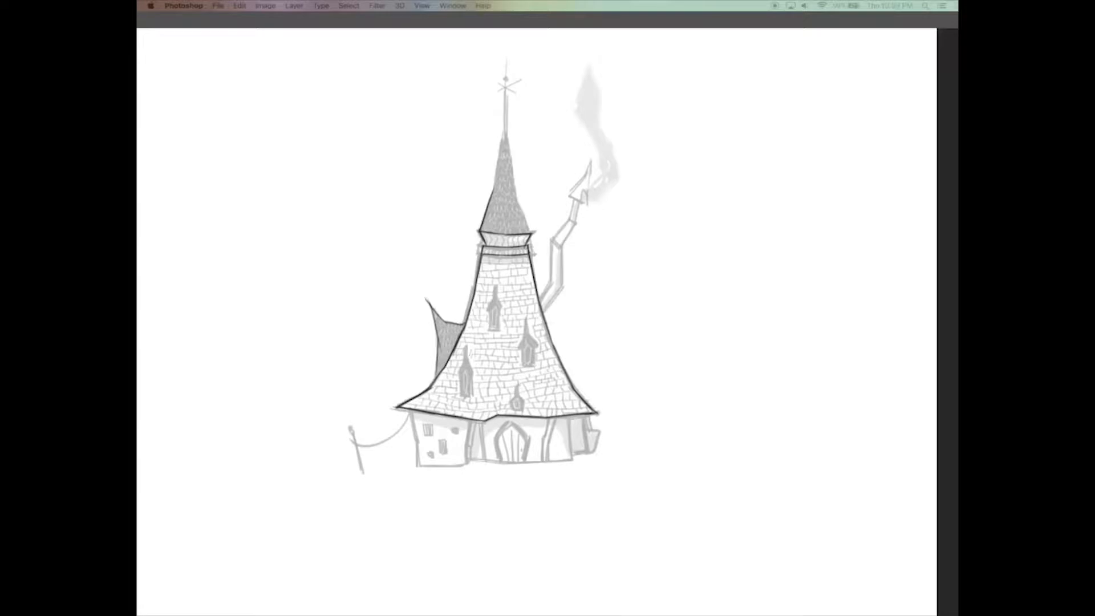
key(Tab)
Step: Ink both sloping sides of the spire and rework its lower rim, erasing the old collar edges
mouse_move(494, 187)
mouse_down()
mouse_move(504, 132)
mouse_move(528, 230)
mouse_move(579, 223)
mouse_up()
scroll(574, 227, up, 1)
key(super+z)
key(e)
mouse_move(484, 236)
mouse_down()
mouse_move(538, 239)
mouse_move(533, 249)
mouse_move(480, 247)
mouse_up()
key(b)
drag(530, 220, 538, 243)
key(r)
mouse_move(576, 188)
mouse_down()
mouse_move(681, 285)
mouse_move(685, 304)
mouse_up()
drag(594, 233, 617, 287)
key(Escape)
key(space)
drag(635, 366, 644, 360)
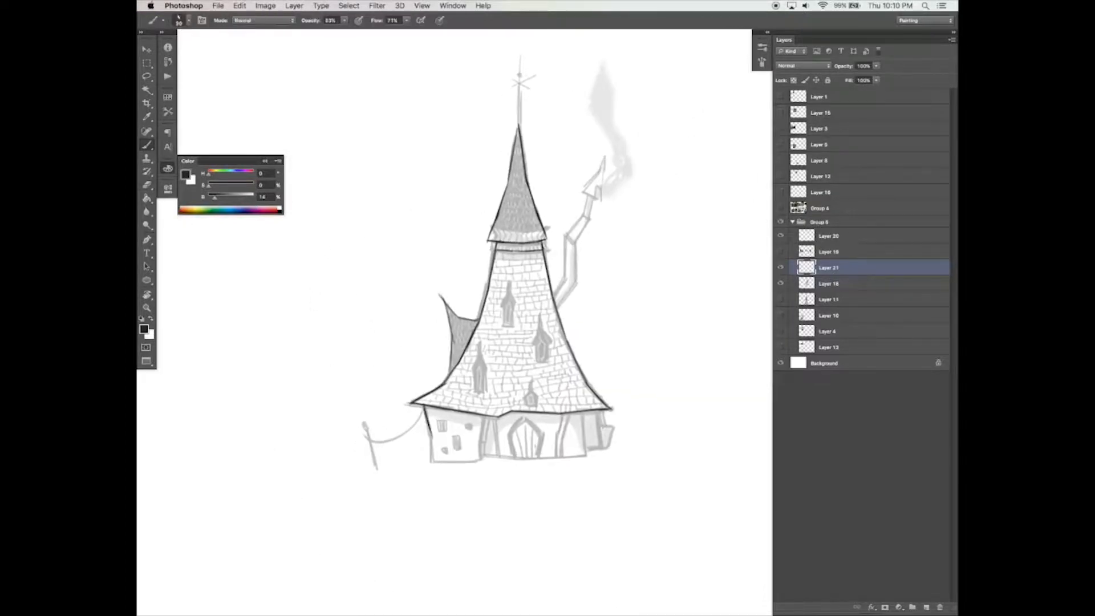
Step: Ink the ground-floor walls, the base line and the small shed attached to the house's side
key(r)
mouse_move(433, 465)
mouse_down()
mouse_move(546, 495)
mouse_move(627, 476)
mouse_up()
key(space)
key(b)
drag(627, 476, 529, 390)
key(r)
drag(579, 299, 382, 428)
drag(523, 279, 528, 382)
key(r)
key(Escape)
key(b)
mouse_move(635, 299)
mouse_down()
mouse_move(635, 337)
mouse_move(648, 340)
mouse_up()
key(space)
drag(653, 303, 649, 311)
key(space)
mouse_move(677, 319)
mouse_down()
mouse_move(601, 324)
mouse_move(584, 346)
mouse_up()
key(space)
mouse_move(652, 381)
mouse_down()
mouse_move(702, 405)
mouse_move(582, 303)
mouse_move(665, 444)
mouse_up()
Step: Ink the weather vane's pole and crossed arms above the spire, undoing and redrawing unsatisfactory strokes
mouse_move(516, 139)
mouse_down()
mouse_move(515, 116)
mouse_move(517, 146)
mouse_up()
key(e)
key(b)
key(space)
mouse_move(517, 74)
mouse_down()
mouse_move(516, 143)
mouse_move(533, 111)
mouse_move(501, 113)
mouse_up()
key(space)
key(alt+super+z)
key(alt+super+z)
key(alt+super+z)
drag(484, 63, 513, 150)
key(alt+super+z)
key(alt+super+z)
drag(513, 80, 513, 160)
key(alt+super+z)
mouse_move(513, 87)
mouse_down()
mouse_move(512, 150)
mouse_move(522, 115)
mouse_move(522, 143)
mouse_up()
key(r)
mouse_move(405, 219)
mouse_down()
mouse_move(557, 146)
mouse_move(381, 269)
mouse_up()
drag(469, 144, 447, 166)
key(Escape)
Step: Make the reference photo layers Layer 5, Layer 3 and Layer 15 visible beside the drawing
click(781, 145)
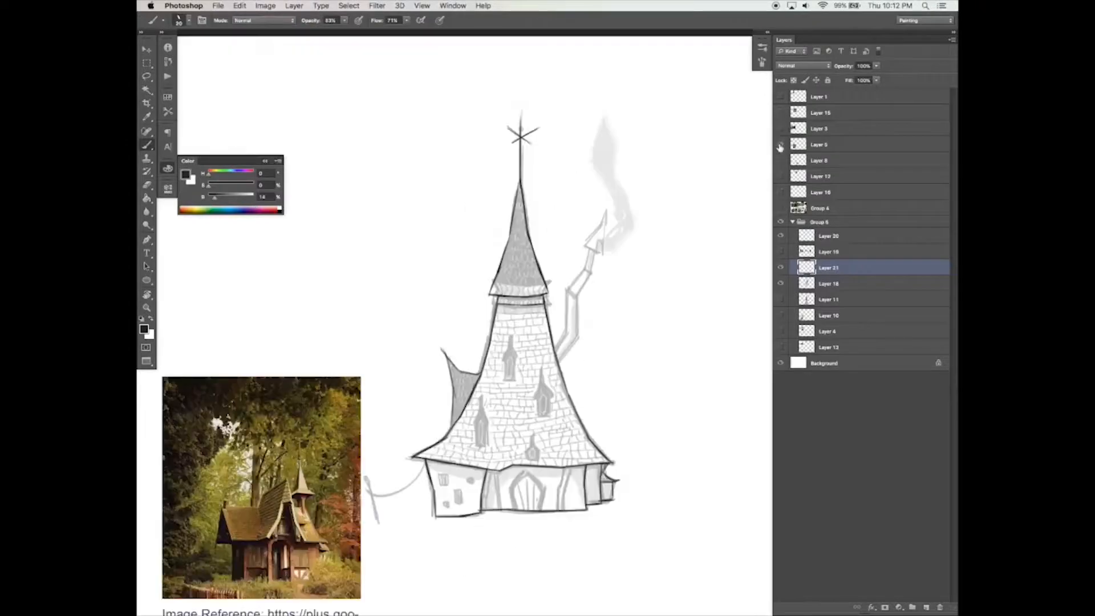
drag(521, 285, 538, 292)
click(781, 129)
click(781, 113)
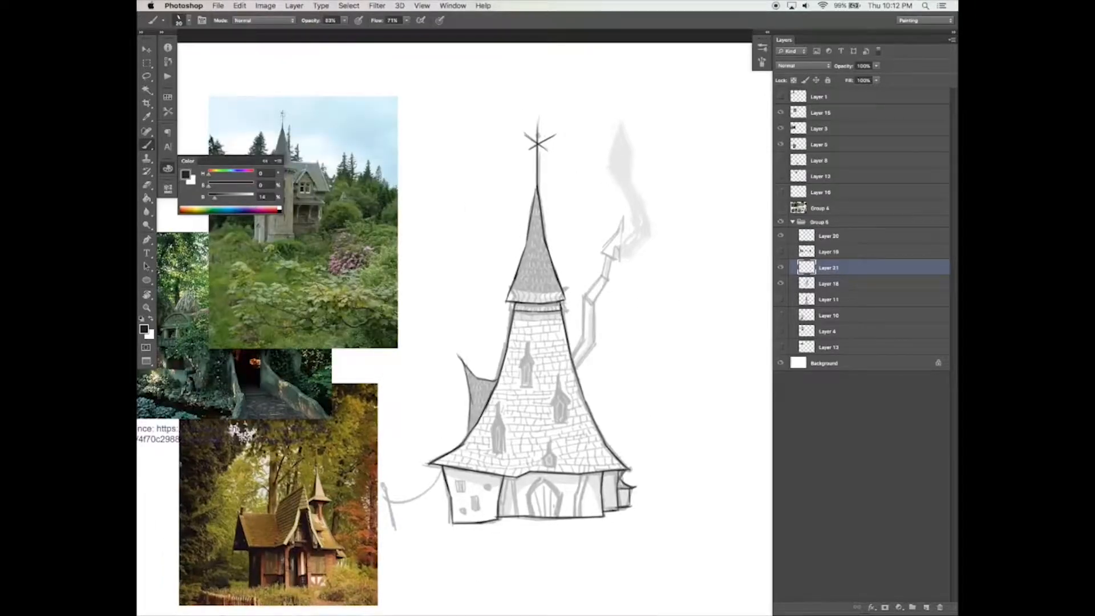
Step: Add the compass letters N, E, S and W and a horizontal arrow to the weather vane
mouse_move(527, 162)
mouse_down()
mouse_move(558, 162)
mouse_move(523, 135)
mouse_move(560, 138)
mouse_up()
drag(523, 148, 537, 109)
scroll(538, 117, down, 1)
key(super+z)
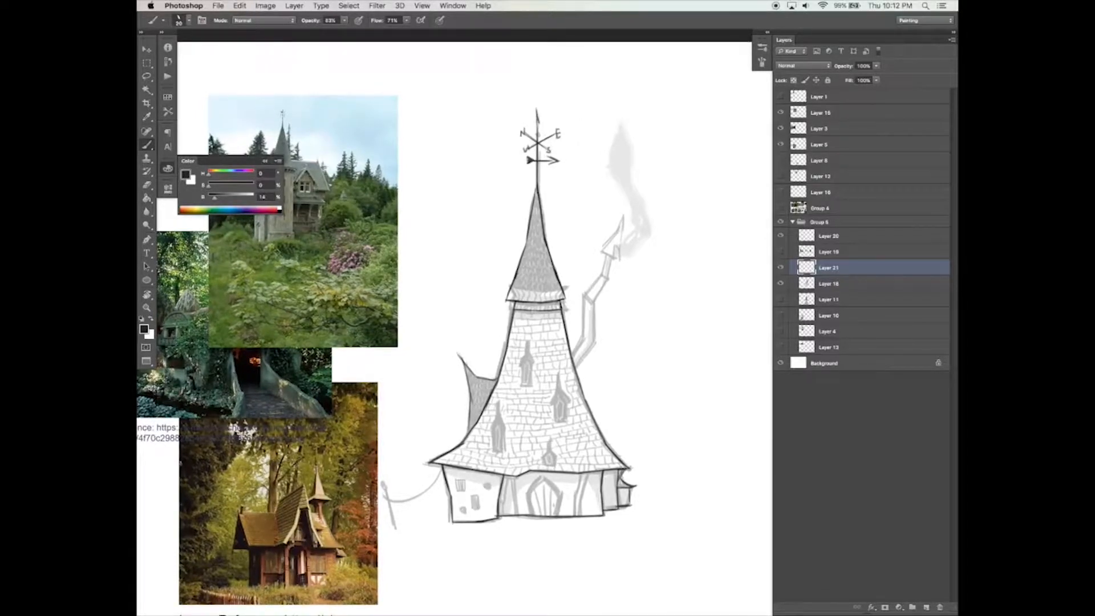
Step: Thicken the weather vane's pole where it meets the spire tip and save the file
drag(537, 181, 538, 185)
drag(538, 185, 557, 180)
drag(556, 138, 556, 172)
mouse_move(558, 140)
mouse_down()
mouse_move(558, 175)
mouse_move(564, 160)
mouse_up()
drag(671, 378, 679, 371)
key(super+s)
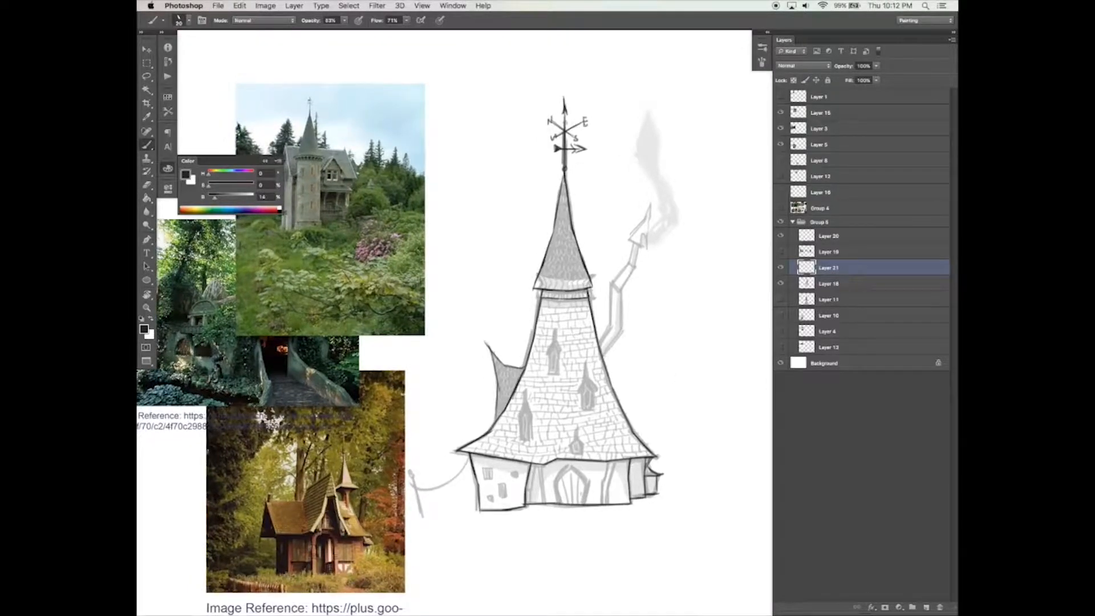
Step: Erase the old rim corners below the spire and redraw its eaves with outward-flaring tips, checking against the Layer 18 sketch
drag(630, 323, 616, 286)
key(e)
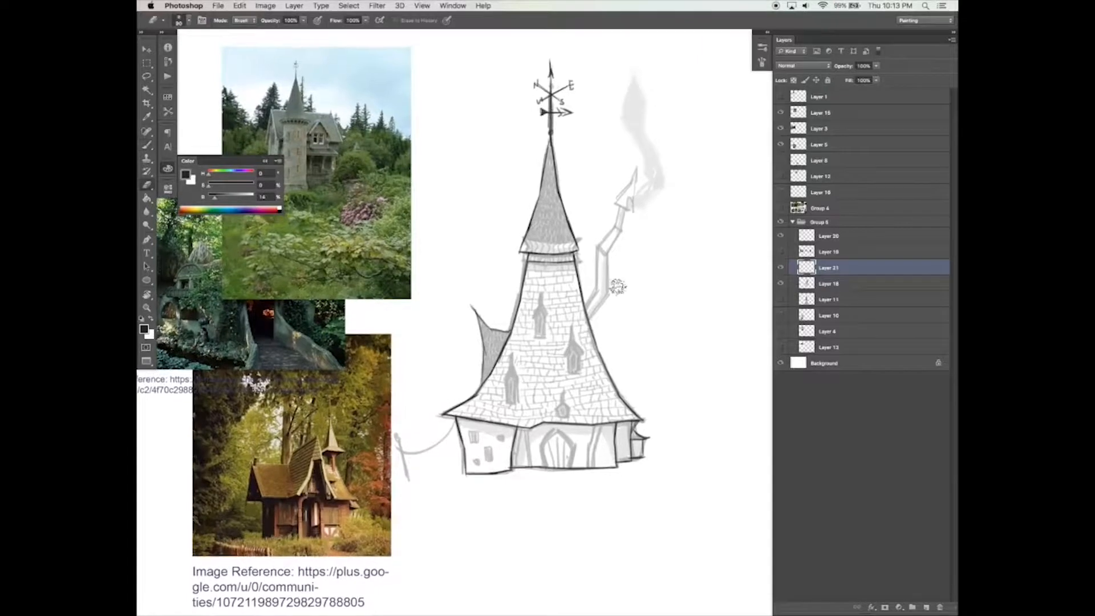
drag(531, 264, 574, 264)
drag(599, 302, 599, 280)
key(b)
click(780, 284)
click(780, 285)
drag(525, 214, 519, 230)
key(e)
mouse_move(565, 240)
mouse_down()
mouse_move(554, 267)
mouse_move(579, 256)
mouse_up()
key(b)
key(e)
key(b)
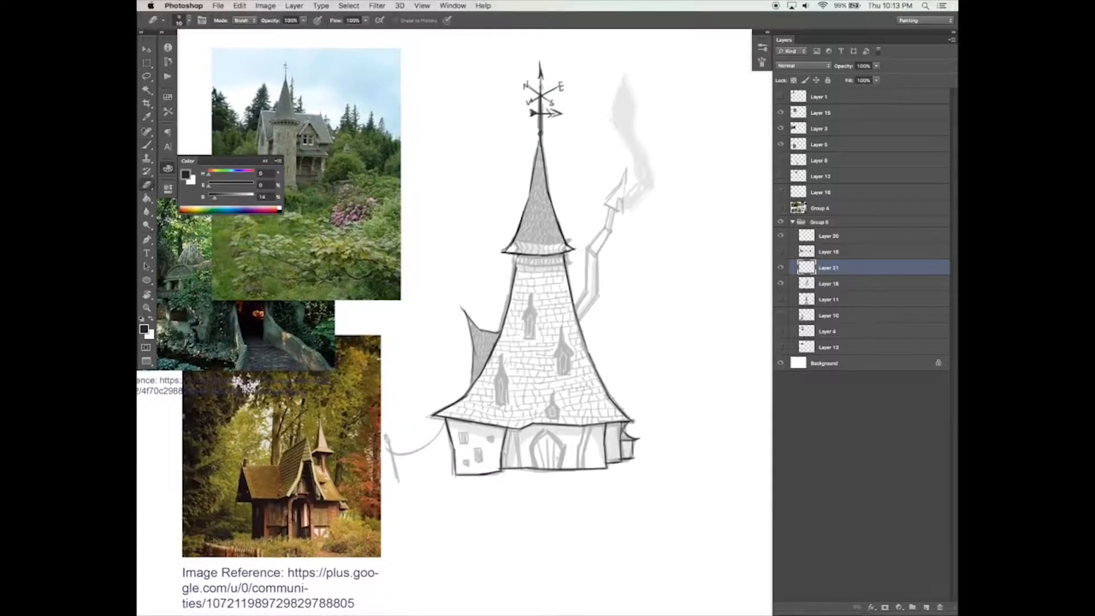
Step: Ink a curved bracket between the main roof's edge and the chimney pipe, cleaning it up with the Eraser
scroll(623, 309, down, 2)
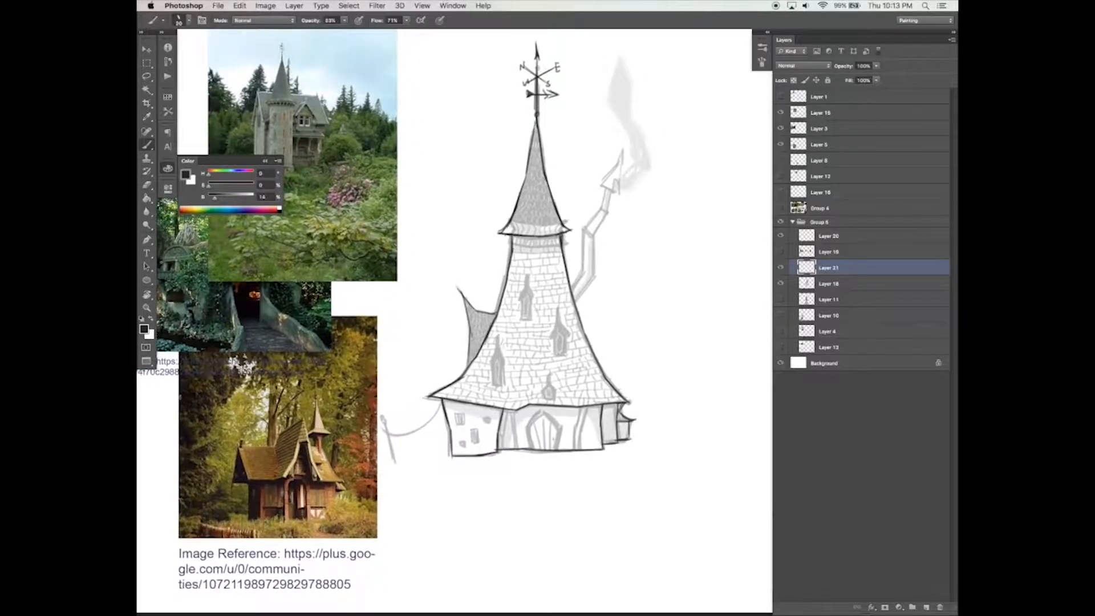
scroll(608, 319, down, 1)
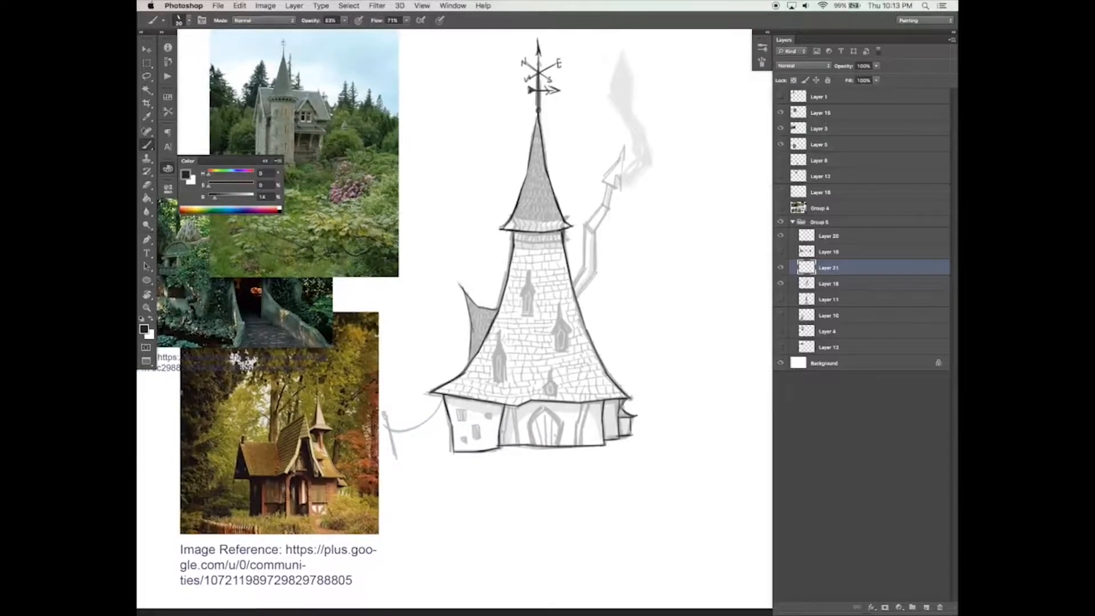
drag(575, 260, 587, 299)
key(e)
scroll(577, 258, down, 1)
key(b)
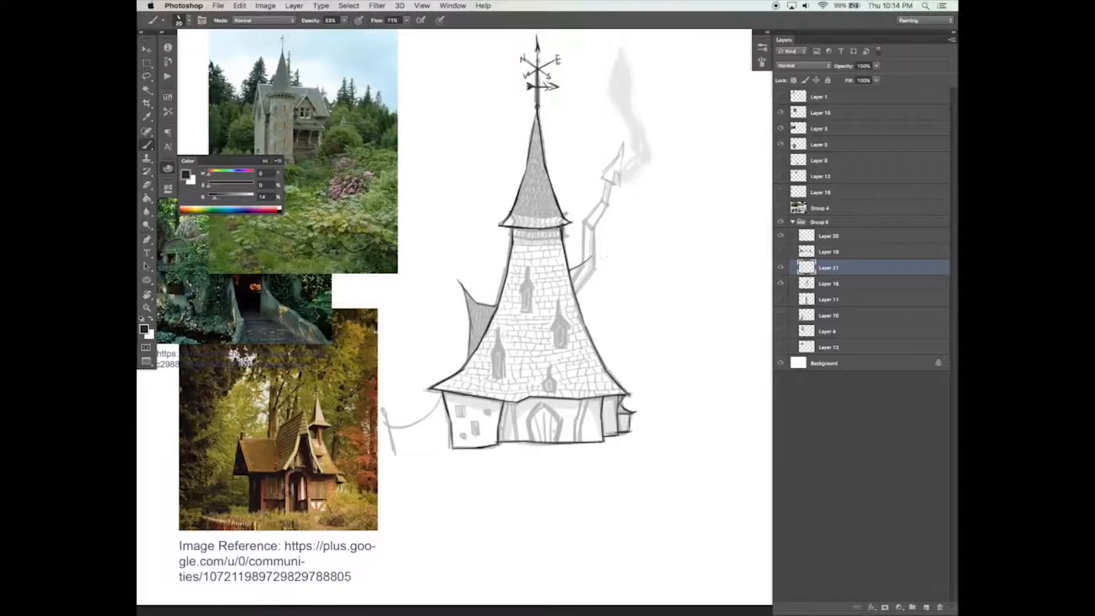
key(e)
scroll(583, 267, down, 1)
key(b)
Step: Ink the bent chimney pipe, its lower end against the roof and its pointed cap
mouse_move(587, 247)
mouse_down()
mouse_move(586, 284)
mouse_move(587, 248)
mouse_up()
drag(587, 248, 583, 319)
scroll(583, 318, down, 1)
mouse_move(583, 249)
mouse_down()
mouse_move(568, 264)
mouse_move(614, 180)
mouse_up()
mouse_move(595, 226)
mouse_down()
mouse_move(611, 199)
mouse_move(593, 267)
mouse_up()
mouse_move(600, 172)
mouse_down()
mouse_move(621, 182)
mouse_move(625, 138)
mouse_move(621, 181)
mouse_move(623, 149)
mouse_up()
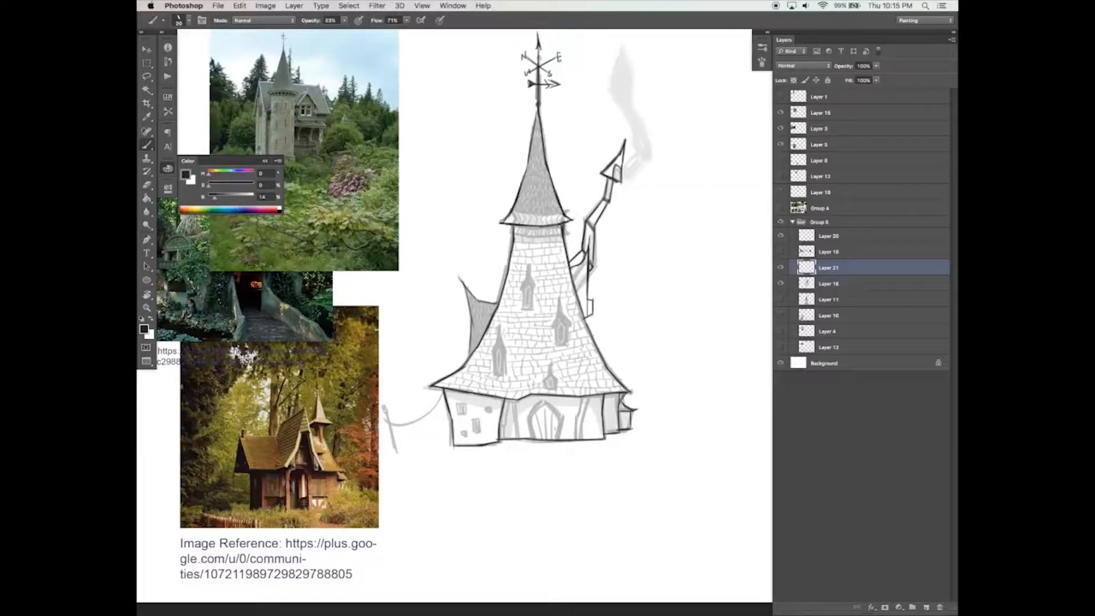
Step: Add a small box shape beside the side roof and ink two pointed-arch windows on the left ground-floor wall
drag(468, 342, 468, 321)
key(super+z)
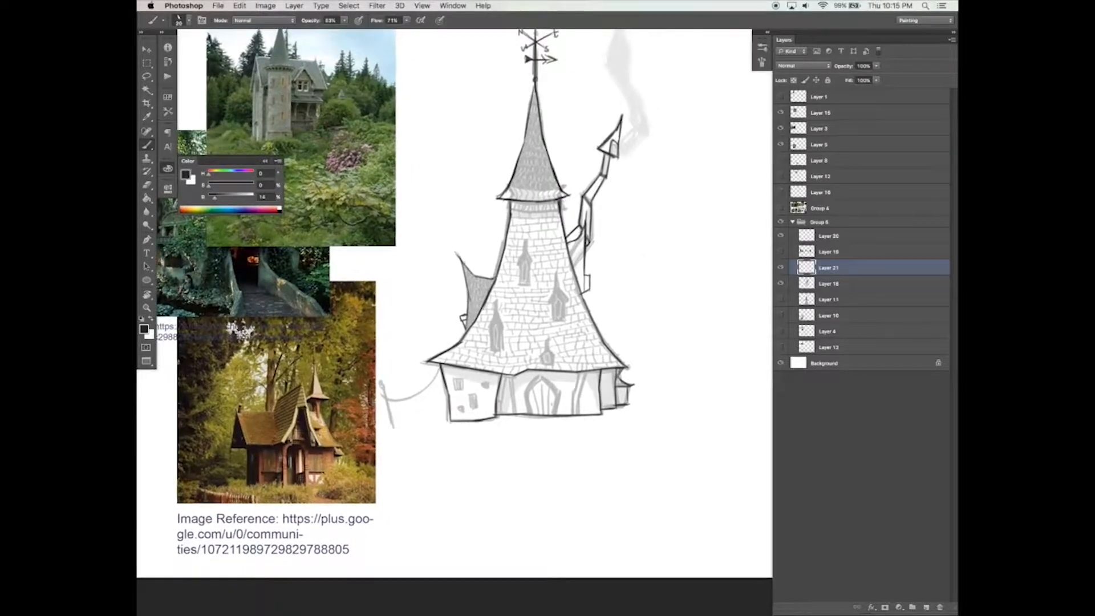
drag(455, 376, 461, 392)
drag(472, 392, 473, 409)
mouse_move(473, 392)
mouse_down()
mouse_move(476, 409)
mouse_move(524, 390)
mouse_up()
key(e)
key(r)
key(b)
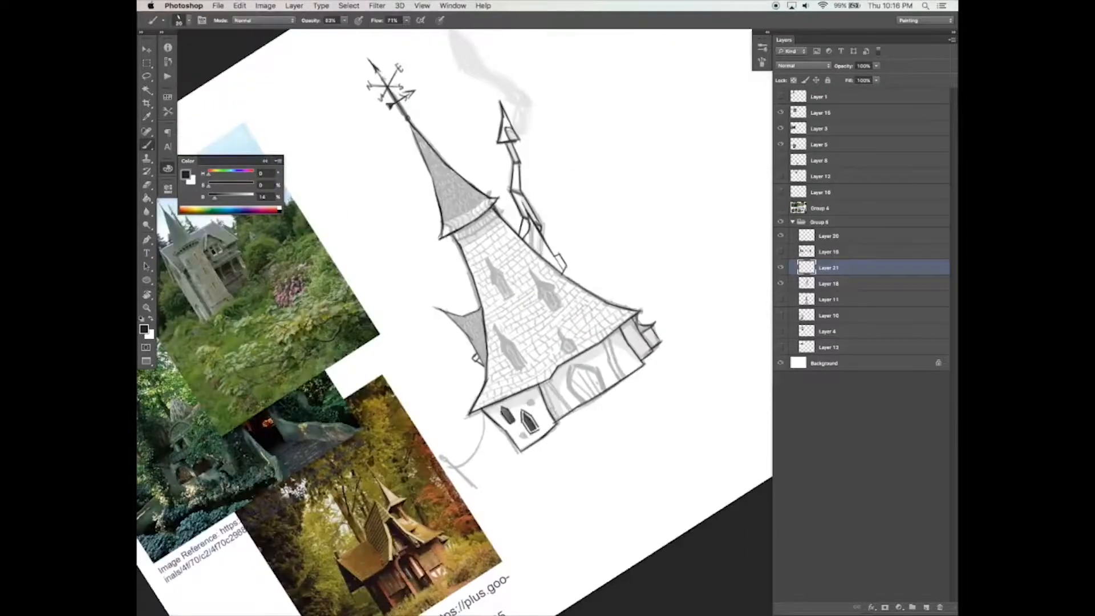
Step: Touch up the two pointed windows, select them with the Lasso, and reposition them using Free Transform
key(r)
key(Escape)
key(z)
click(461, 396)
key(b)
mouse_move(434, 356)
mouse_down()
mouse_move(436, 378)
mouse_move(462, 383)
mouse_up()
key(l)
mouse_move(442, 346)
mouse_down()
mouse_move(437, 359)
mouse_move(462, 351)
mouse_move(442, 346)
mouse_move(472, 362)
mouse_up()
key(v)
key(super+t)
drag(475, 398, 468, 390)
key(Return)
key(super+d)
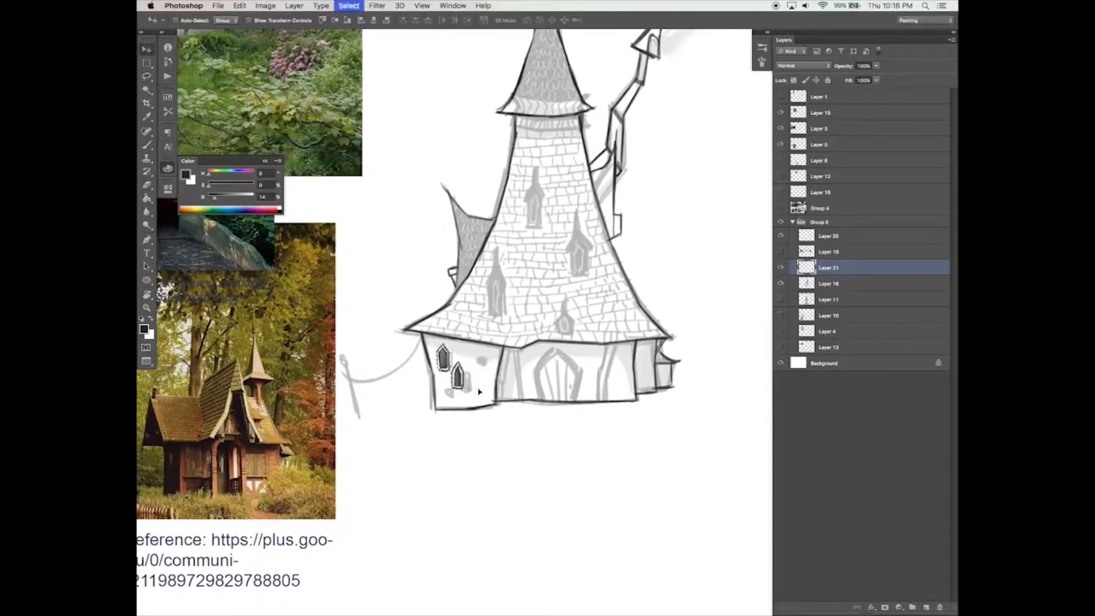
Step: Add second edge lines along both sides of the left ground-floor wall
key(b)
drag(504, 435, 512, 437)
drag(507, 347, 502, 405)
drag(437, 335, 448, 412)
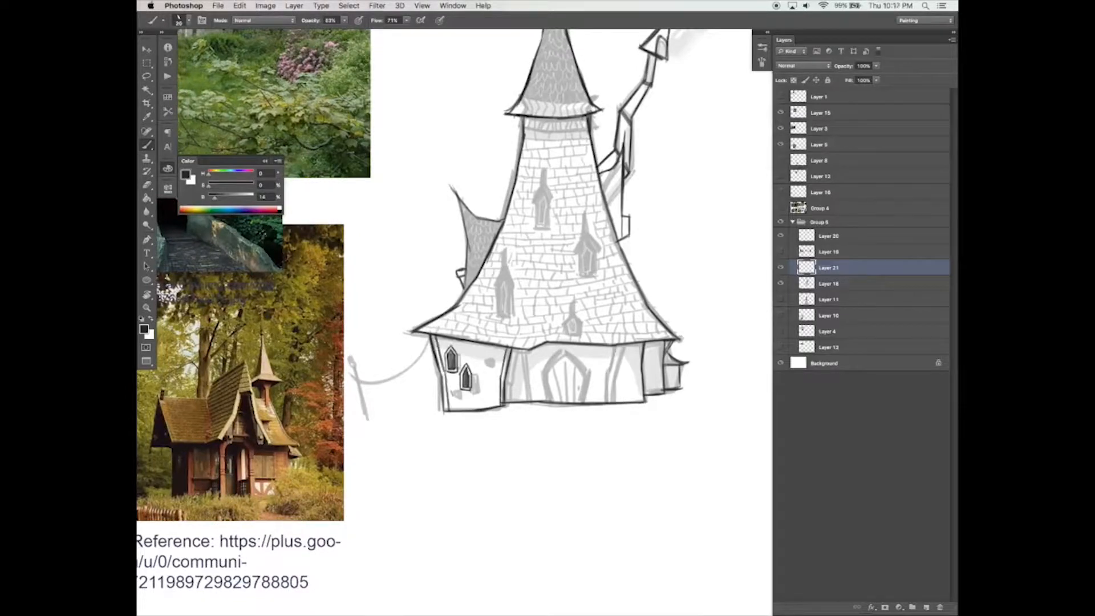
Step: Select the pointed windows with the Lasso again, nudge them along the left wall, and deselect
key(l)
mouse_move(458, 343)
mouse_down()
mouse_move(447, 377)
mouse_move(459, 343)
mouse_up()
key(v)
drag(469, 384, 476, 387)
key(super+d)
Step: Ink exposed brickwork along the outer edge and bottom corner of the left ground-floor wall
key(b)
drag(456, 339, 529, 367)
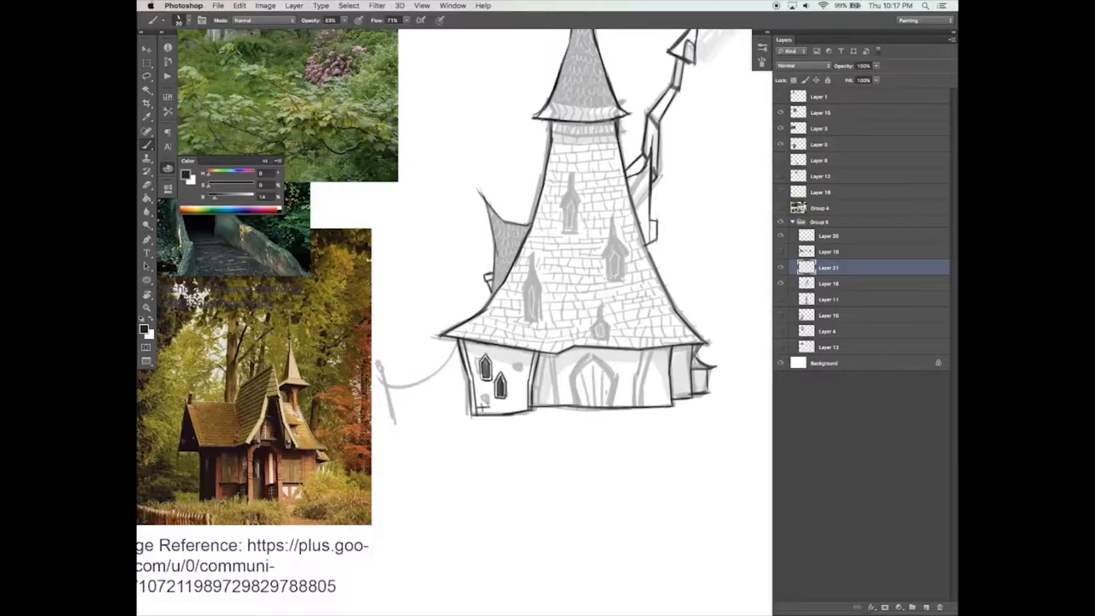
drag(491, 411, 494, 406)
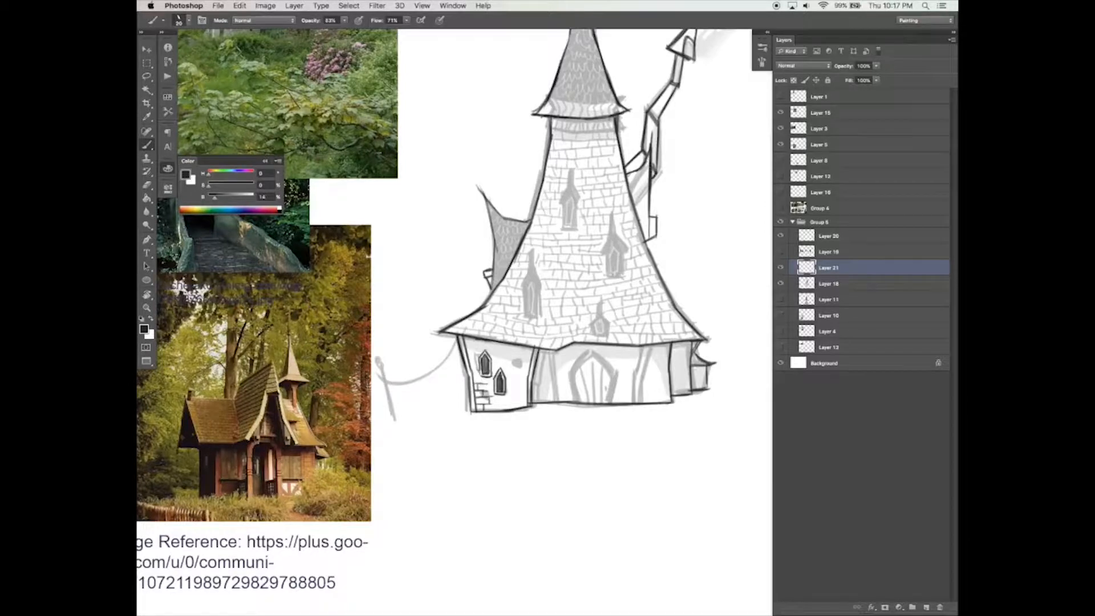
drag(471, 366, 479, 366)
drag(470, 354, 478, 353)
Step: Ink the pointed-arch door with its barred window and the entrance frame posts around it
mouse_move(574, 399)
mouse_down()
mouse_move(581, 357)
mouse_move(606, 354)
mouse_move(617, 381)
mouse_move(609, 404)
mouse_move(592, 358)
mouse_move(609, 382)
mouse_move(582, 384)
mouse_up()
drag(591, 362, 590, 382)
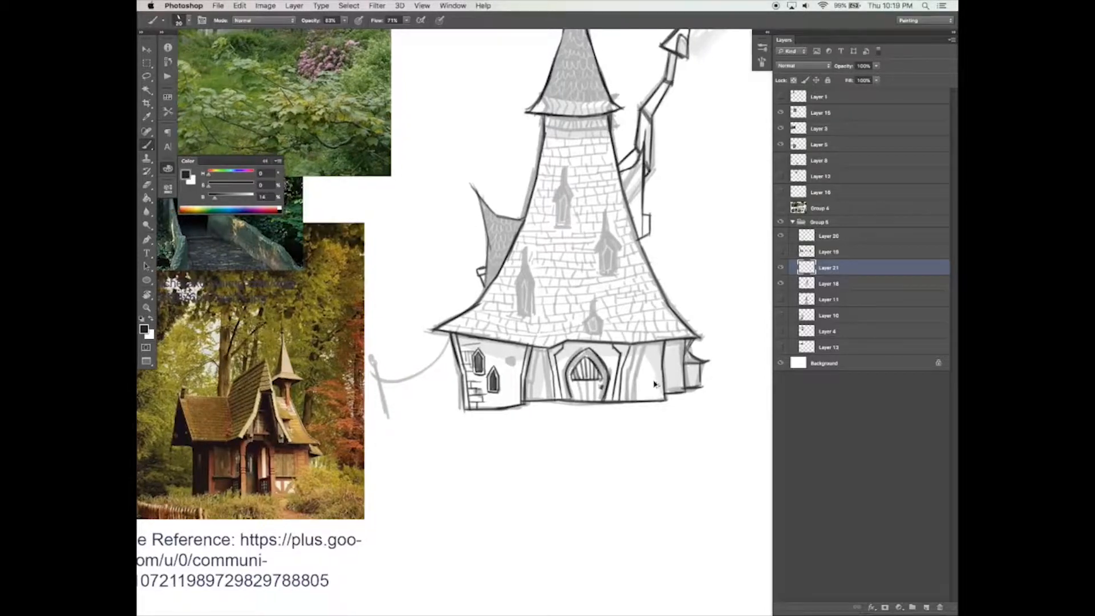
key(super+z)
key(e)
key(b)
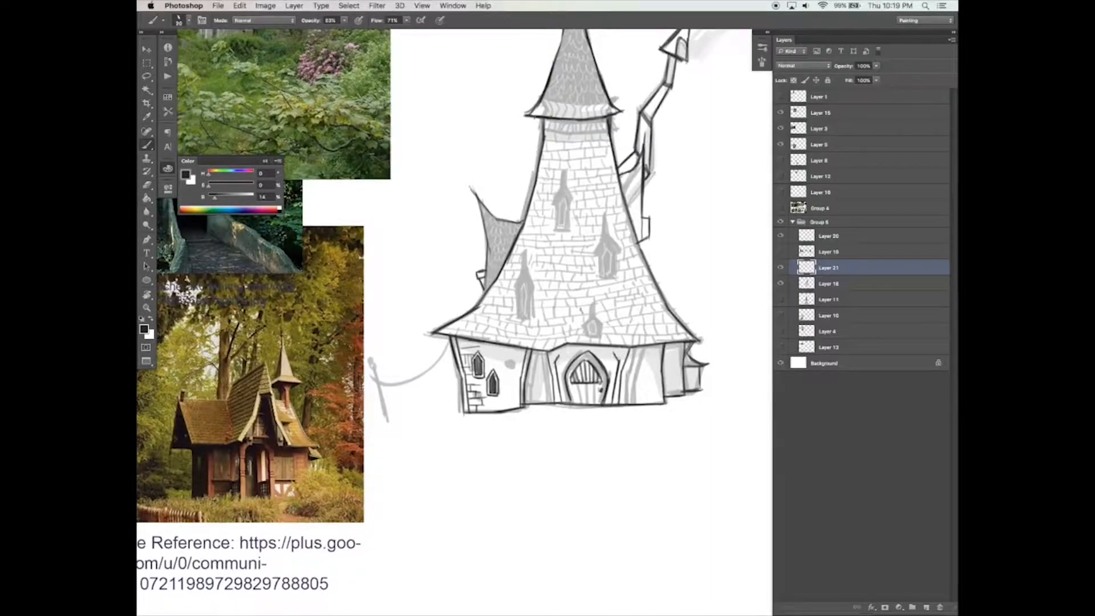
key(r)
mouse_move(533, 450)
mouse_down()
mouse_move(560, 450)
mouse_move(643, 409)
mouse_up()
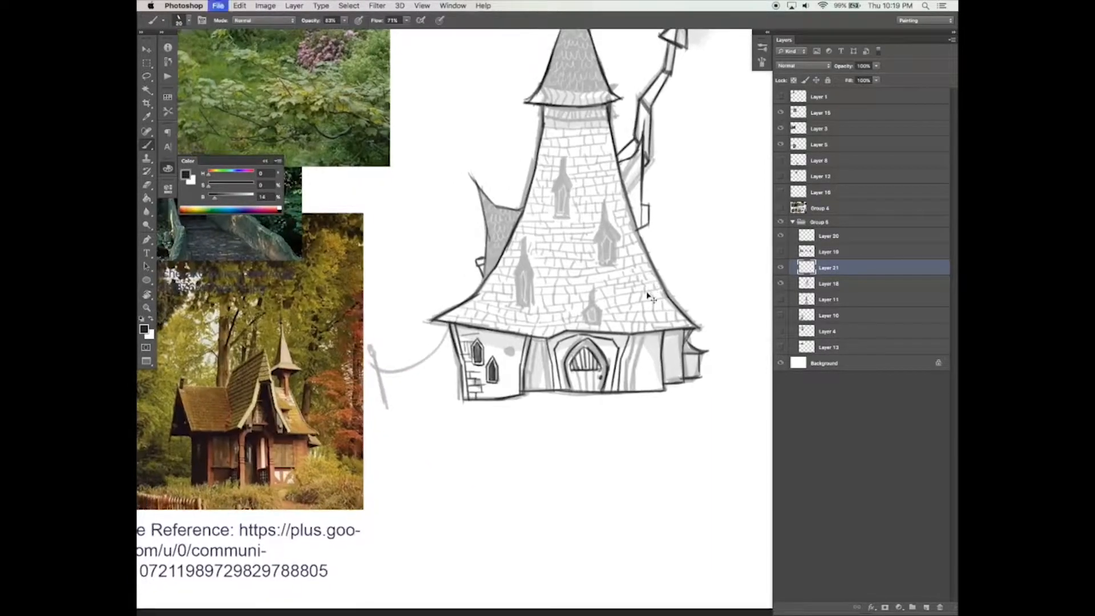
Step: Ink the corner post and exposed brickwork on the right ground-floor wall and its small annex
drag(663, 331, 660, 393)
drag(600, 371, 583, 358)
mouse_move(662, 319)
mouse_down()
mouse_move(662, 370)
mouse_move(664, 353)
mouse_move(673, 361)
mouse_up()
drag(678, 296, 700, 351)
mouse_move(647, 398)
mouse_down()
mouse_move(662, 398)
mouse_move(662, 421)
mouse_up()
drag(647, 414, 660, 414)
drag(646, 415, 650, 428)
mouse_move(648, 429)
mouse_down()
mouse_move(662, 427)
mouse_move(648, 428)
mouse_up()
mouse_move(648, 406)
mouse_down()
mouse_move(662, 406)
mouse_move(642, 414)
mouse_up()
drag(656, 406, 681, 393)
drag(711, 389, 719, 467)
Step: Erase stray lines around the spire's eaves and re-ink the edges where the roof meets the tower
key(e)
drag(554, 206, 538, 222)
mouse_move(620, 204)
mouse_down()
mouse_move(633, 219)
mouse_move(604, 227)
mouse_move(586, 212)
mouse_move(615, 210)
mouse_move(542, 231)
mouse_move(639, 224)
mouse_up()
key(b)
key(e)
key(b)
key(e)
mouse_move(552, 217)
mouse_down()
mouse_move(541, 231)
mouse_move(624, 235)
mouse_move(509, 212)
mouse_up()
key(r)
key(b)
drag(469, 282, 507, 214)
key(Escape)
drag(676, 311, 655, 292)
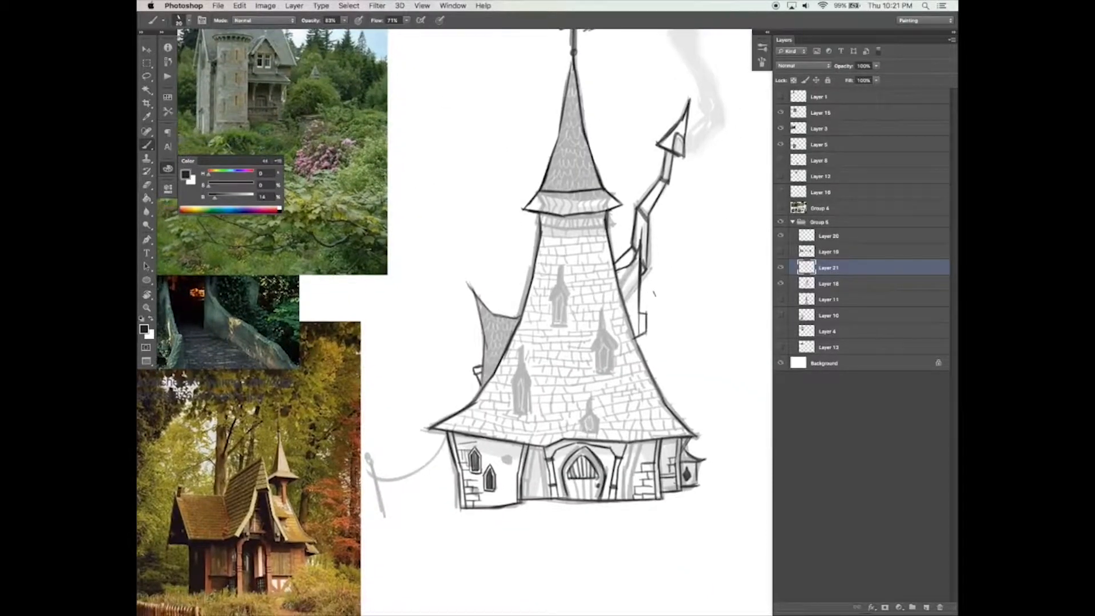
Step: Strengthen the outlines of the left side turret and the crooked chimney pipe
drag(474, 293, 492, 377)
drag(635, 260, 635, 328)
drag(657, 256, 662, 259)
drag(683, 231, 627, 235)
Step: Swap the visible reference for the Gothic window sheet and ink the upper tower window on a new layer
click(781, 112)
click(781, 160)
click(927, 608)
mouse_move(556, 259)
mouse_down()
mouse_move(546, 286)
mouse_move(566, 281)
mouse_up()
mouse_move(547, 277)
mouse_down()
mouse_move(549, 310)
mouse_move(565, 307)
mouse_move(564, 278)
mouse_move(542, 275)
mouse_move(571, 268)
mouse_move(543, 308)
mouse_up()
drag(572, 272, 568, 306)
drag(542, 309, 567, 309)
Step: Erase the excess ink around the upper tower window's pointed frame
key(e)
mouse_move(541, 271)
mouse_down()
mouse_move(541, 289)
mouse_move(570, 311)
mouse_up()
key(b)
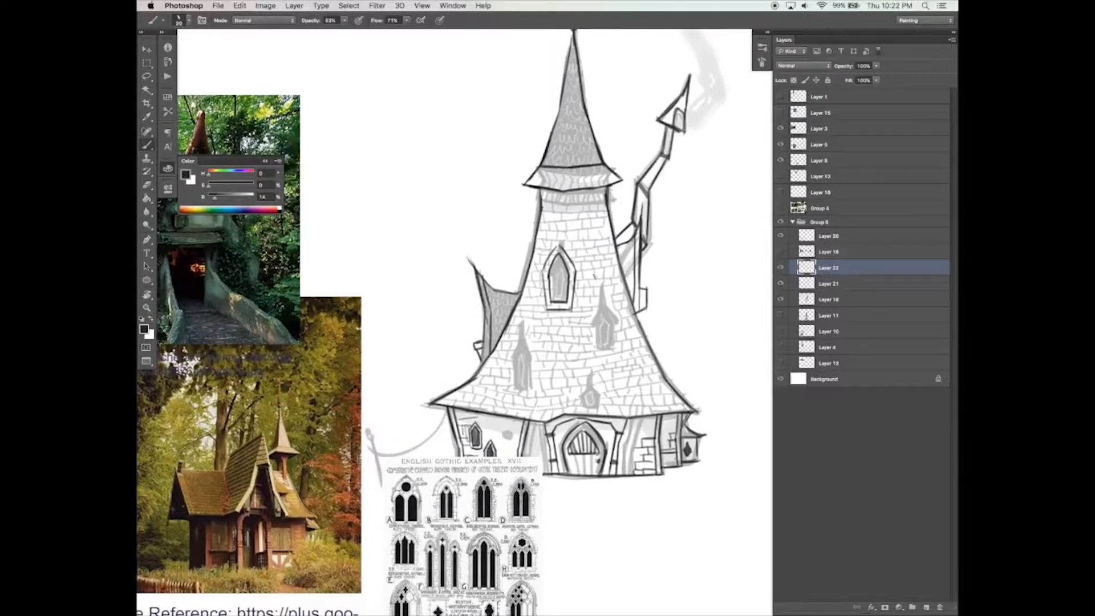
drag(649, 250, 655, 249)
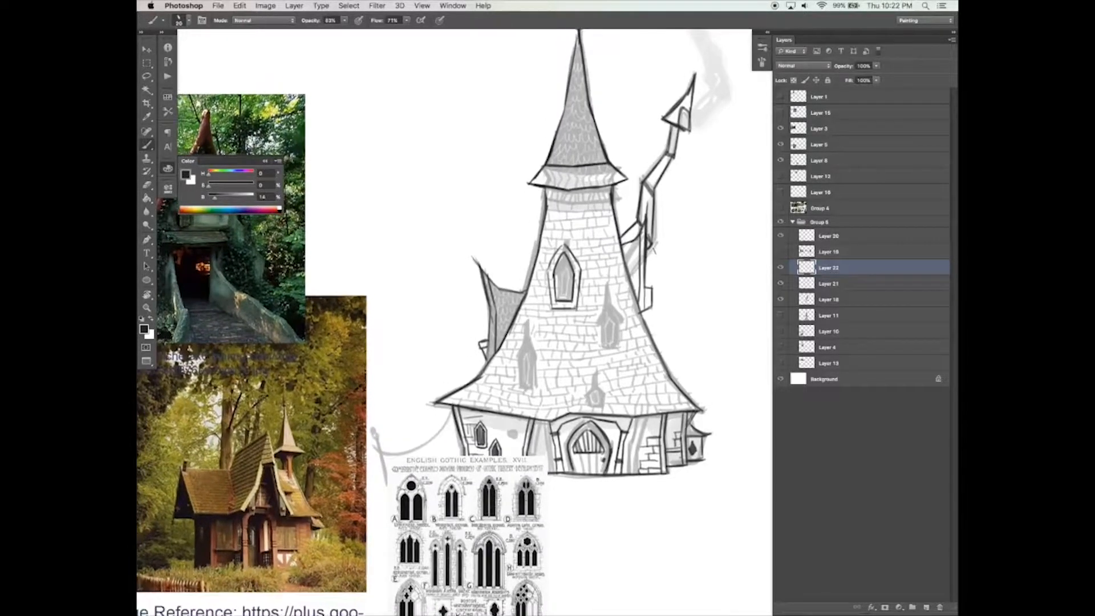
key(e)
drag(561, 247, 550, 268)
mouse_move(564, 246)
mouse_down()
mouse_move(578, 264)
mouse_move(550, 270)
mouse_up()
key(b)
Step: Ink the pointed inner opening of the middle window on the tower's right side
drag(566, 238, 598, 295)
mouse_move(598, 333)
mouse_down()
mouse_move(608, 284)
mouse_move(599, 327)
mouse_up()
key(e)
key(b)
drag(608, 285, 596, 320)
mouse_move(607, 280)
mouse_down()
mouse_move(622, 317)
mouse_move(609, 311)
mouse_move(622, 317)
mouse_move(610, 293)
mouse_move(599, 317)
mouse_up()
key(e)
mouse_move(609, 303)
mouse_down()
mouse_move(623, 316)
mouse_move(603, 310)
mouse_move(599, 340)
mouse_up()
key(b)
drag(610, 314, 609, 338)
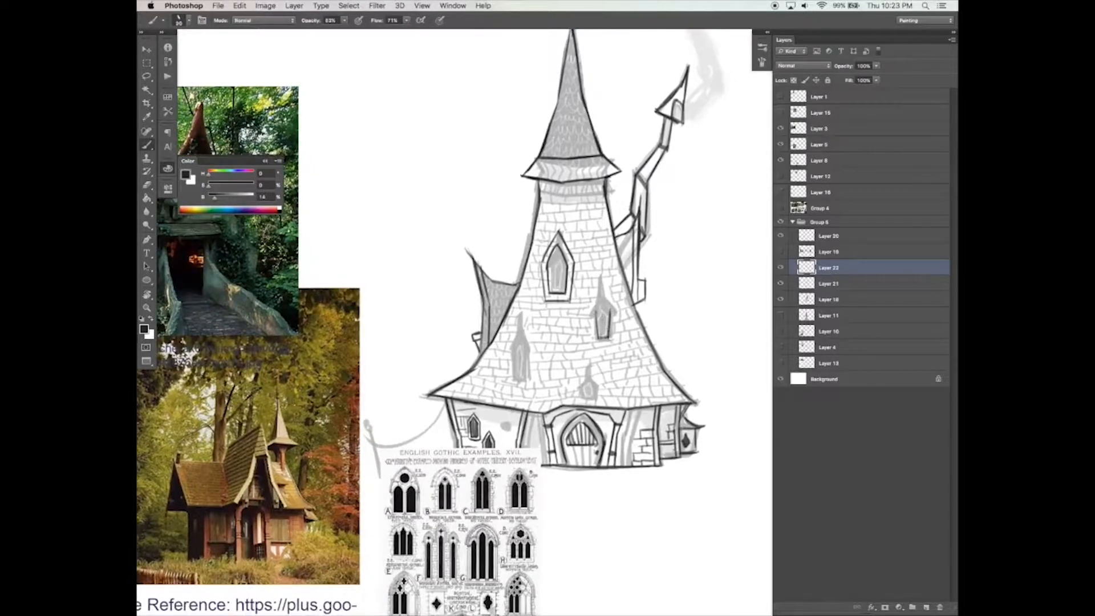
Step: Ink the pointed inner opening of the lower-left tower window
drag(518, 345, 512, 381)
drag(522, 342, 525, 379)
mouse_move(513, 354)
mouse_down()
mouse_move(520, 334)
mouse_move(527, 348)
mouse_up()
drag(516, 346, 523, 337)
Step: Add pointed outer frames around the middle-right and lower-left tower windows
mouse_move(594, 308)
mouse_down()
mouse_move(589, 345)
mouse_move(615, 346)
mouse_up()
drag(593, 345, 611, 345)
drag(591, 307, 604, 282)
drag(604, 282, 615, 306)
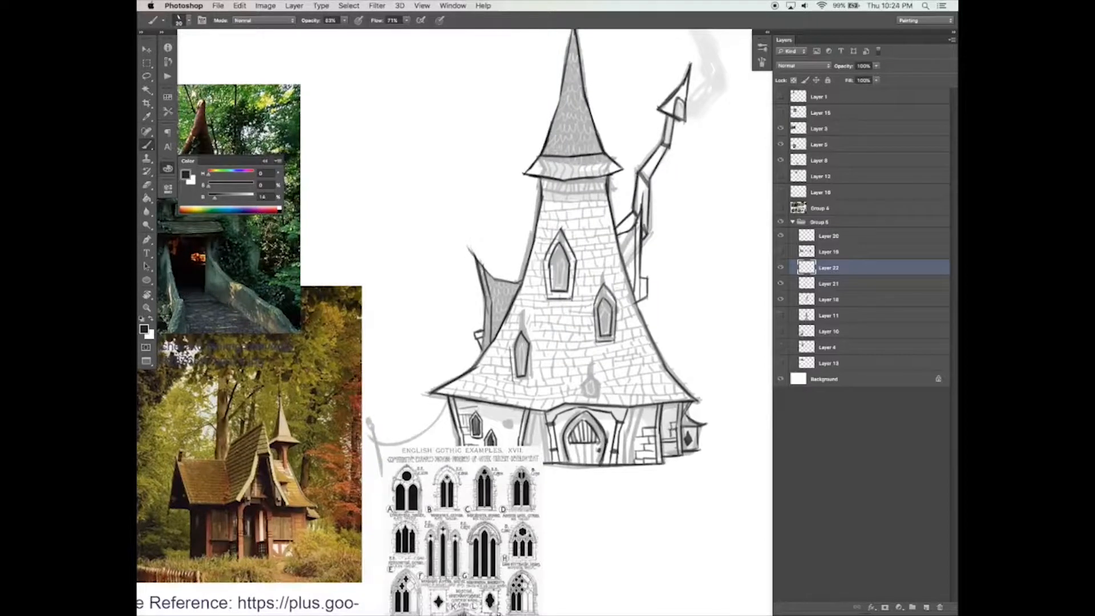
drag(532, 342, 529, 379)
mouse_move(514, 381)
mouse_down()
mouse_move(532, 381)
mouse_move(516, 345)
mouse_up()
drag(516, 346, 521, 322)
drag(522, 322, 533, 345)
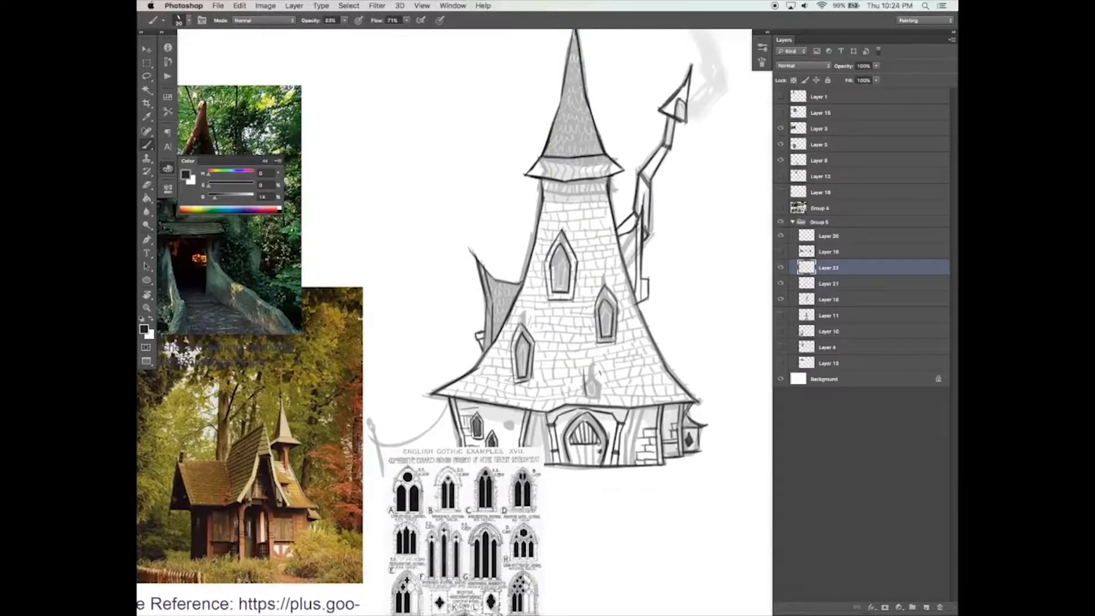
Step: Ink the small framed window above the entrance and hide the Gothic window reference
drag(601, 373, 598, 400)
key(e)
key(b)
mouse_move(586, 360)
mouse_down()
mouse_move(579, 382)
mouse_move(597, 394)
mouse_up()
mouse_move(592, 378)
mouse_down()
mouse_move(588, 395)
mouse_move(609, 336)
mouse_up()
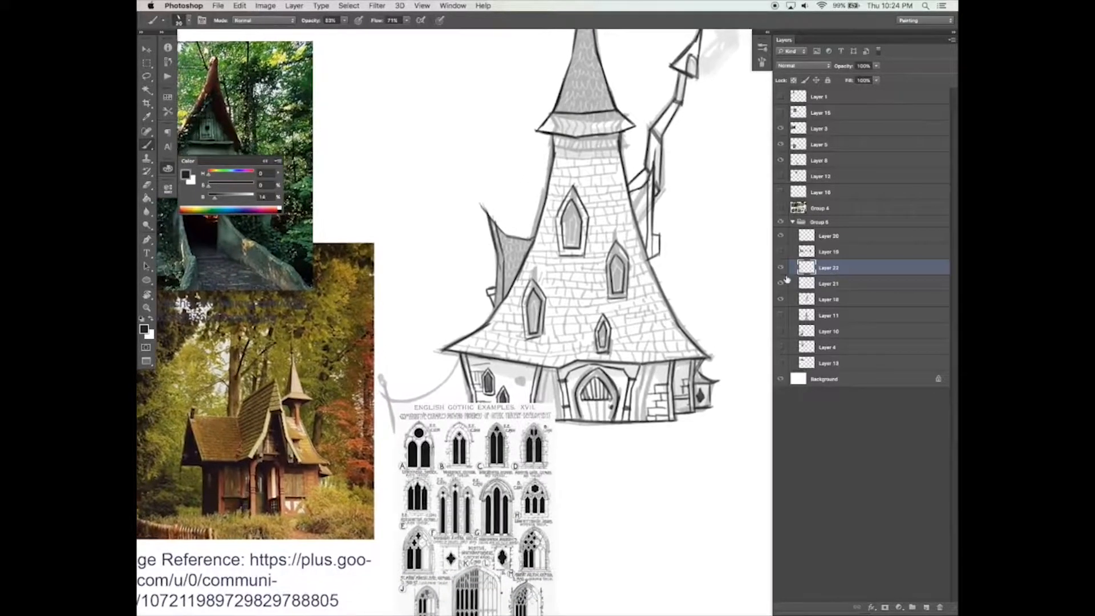
click(780, 160)
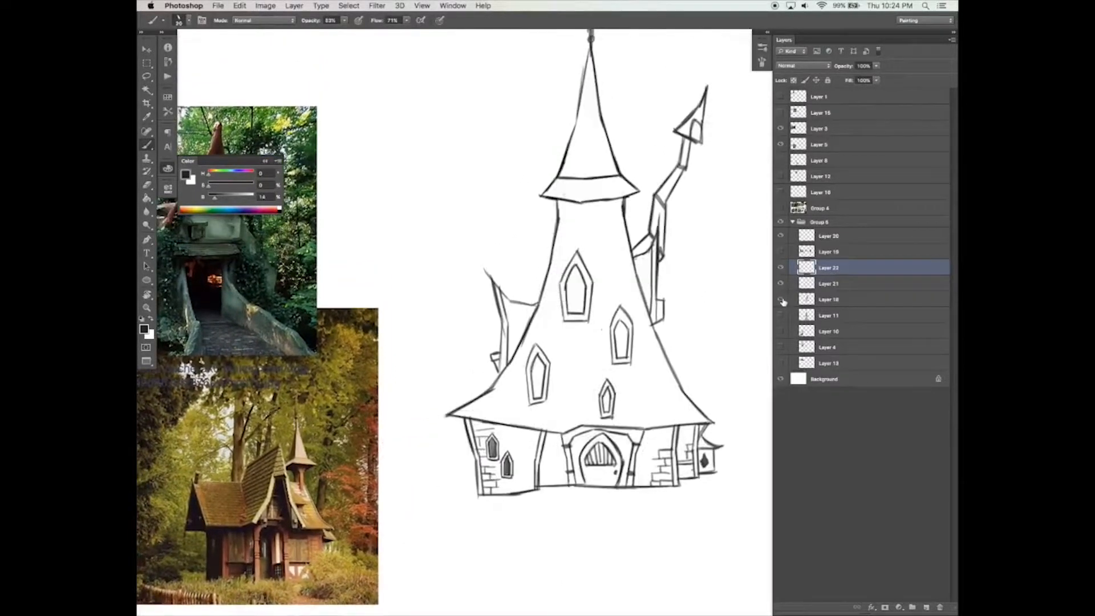
Step: Raise the tower windows slightly over the rough sketch using Lasso selections and Free Transform, and deselect
click(781, 300)
key(l)
mouse_move(582, 236)
mouse_down()
mouse_move(603, 423)
mouse_move(587, 235)
mouse_up()
drag(623, 336, 628, 317)
key(super+t)
drag(638, 231, 632, 240)
key(Return)
mouse_move(623, 311)
mouse_down()
mouse_move(622, 291)
mouse_move(625, 339)
mouse_move(622, 328)
mouse_up()
key(super+d)
drag(612, 355, 612, 375)
key(super+d)
key(b)
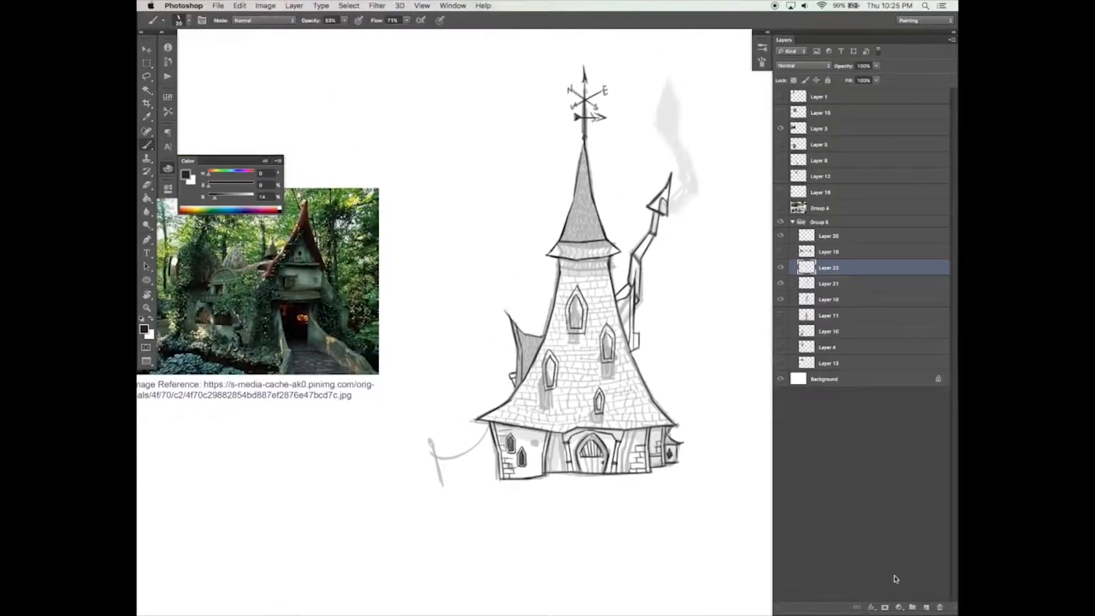
Step: Draw a tall pine tree with drooping branches and a thin trunk to the left of the house
drag(576, 320, 533, 305)
drag(379, 290, 369, 363)
mouse_move(377, 285)
mouse_down()
mouse_move(404, 364)
mouse_move(354, 401)
mouse_up()
mouse_move(379, 388)
mouse_down()
mouse_move(410, 389)
mouse_move(370, 428)
mouse_up()
drag(383, 412, 401, 403)
drag(390, 419, 403, 478)
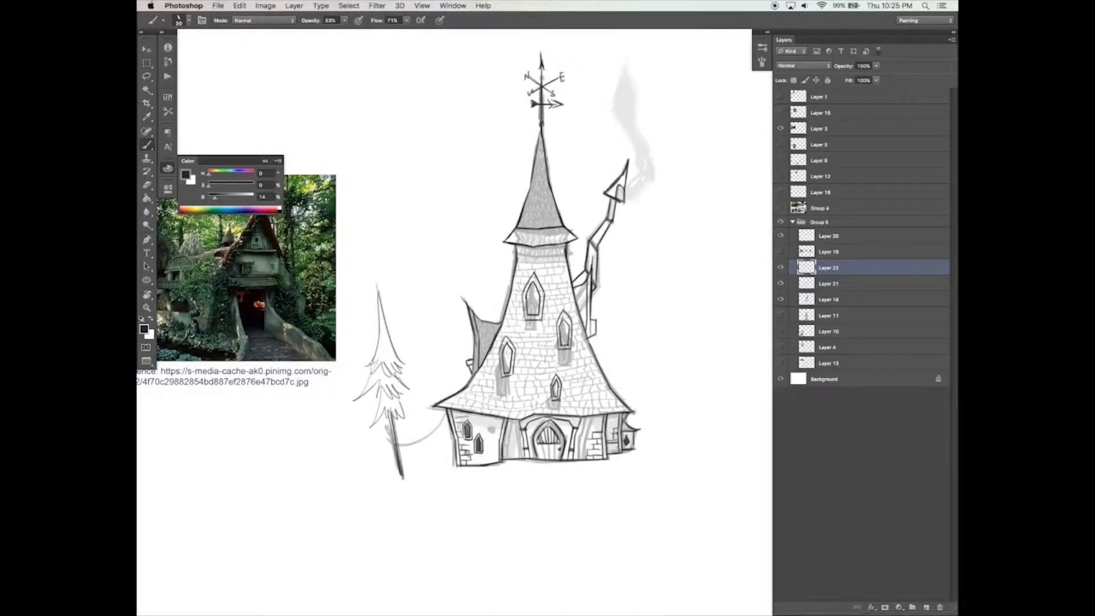
Step: Draw a clothesline with hanging laundry from the tree to the roof corner and show the house line art again
drag(393, 445, 445, 412)
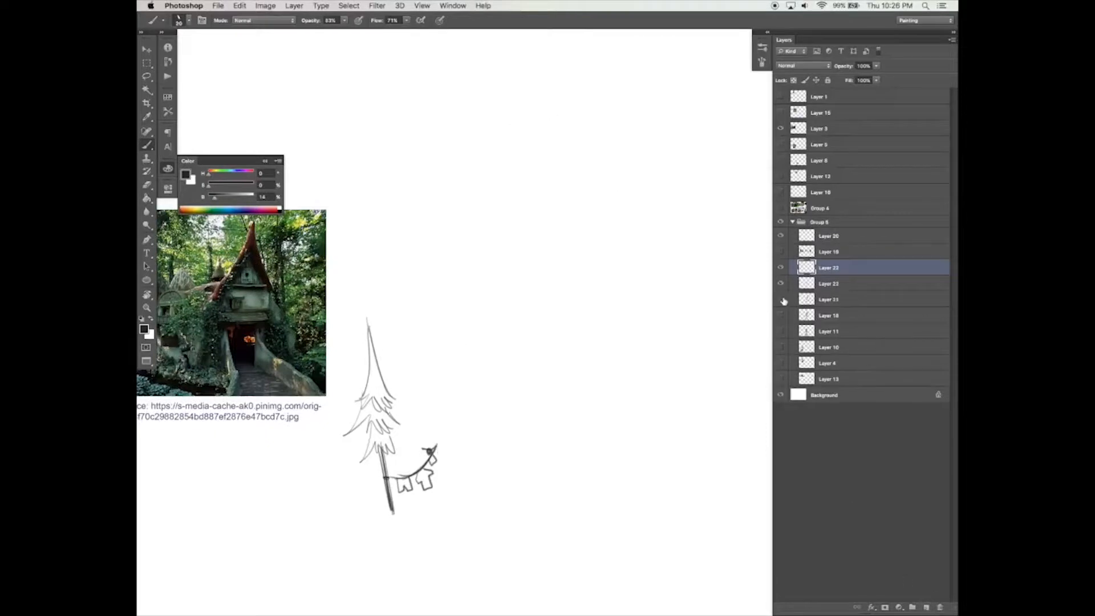
click(781, 300)
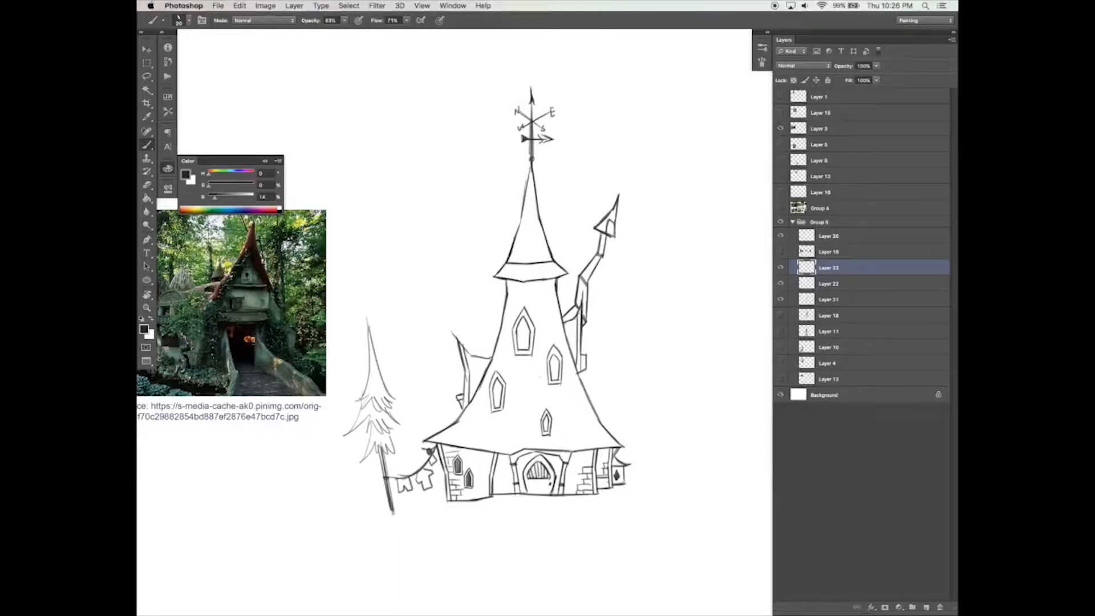
key(alt+super+z)
key(alt+super+z)
Step: Draw a small hanging lantern on the wall left of the door with a smaller brush
key(super+equal)
key(super+equal)
drag(593, 410, 600, 398)
key(bracketleft)
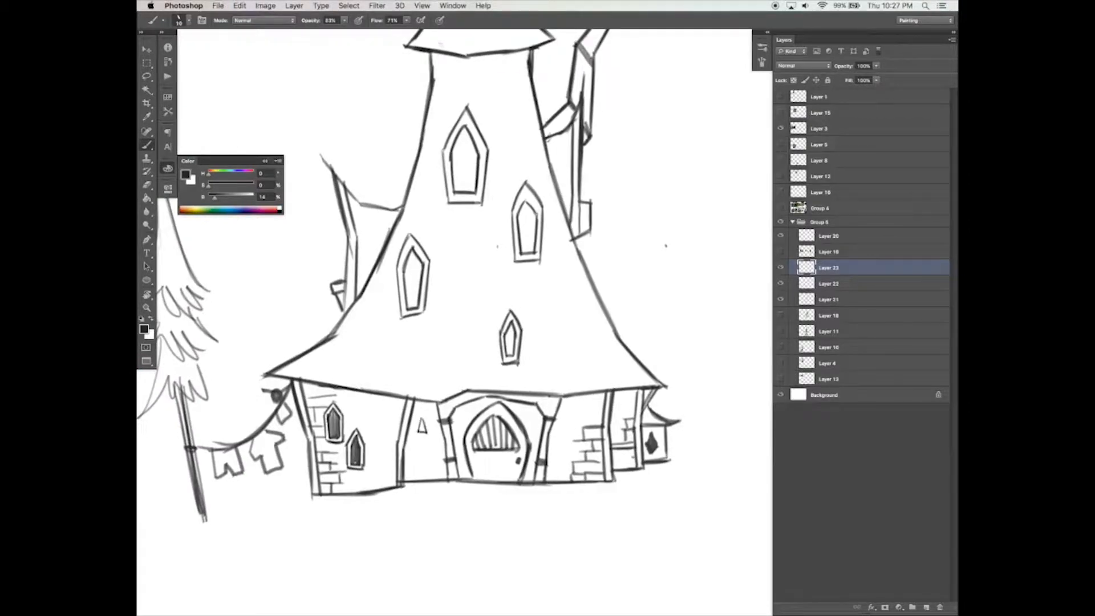
drag(427, 431, 426, 449)
drag(417, 448, 427, 451)
drag(433, 422, 446, 436)
Step: Rough in a side extension with a curved roof and wall right of the house on a new layer
key(super+minus)
mouse_move(531, 196)
mouse_down()
mouse_move(617, 392)
mouse_move(705, 382)
mouse_move(566, 272)
mouse_up()
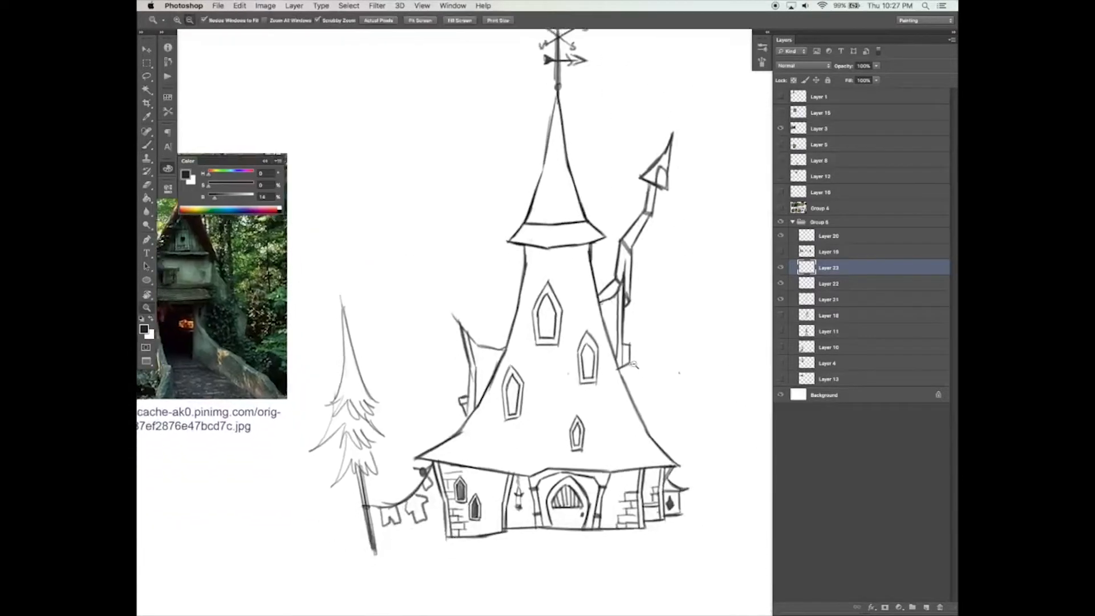
alt+click(619, 361)
click(928, 607)
drag(631, 386, 680, 394)
key(super+z)
mouse_move(626, 364)
mouse_down()
mouse_move(679, 404)
mouse_move(692, 434)
mouse_move(701, 423)
mouse_up()
drag(652, 435, 693, 434)
mouse_move(685, 438)
mouse_down()
mouse_move(682, 477)
mouse_move(669, 476)
mouse_up()
key(super+z)
drag(668, 432, 669, 476)
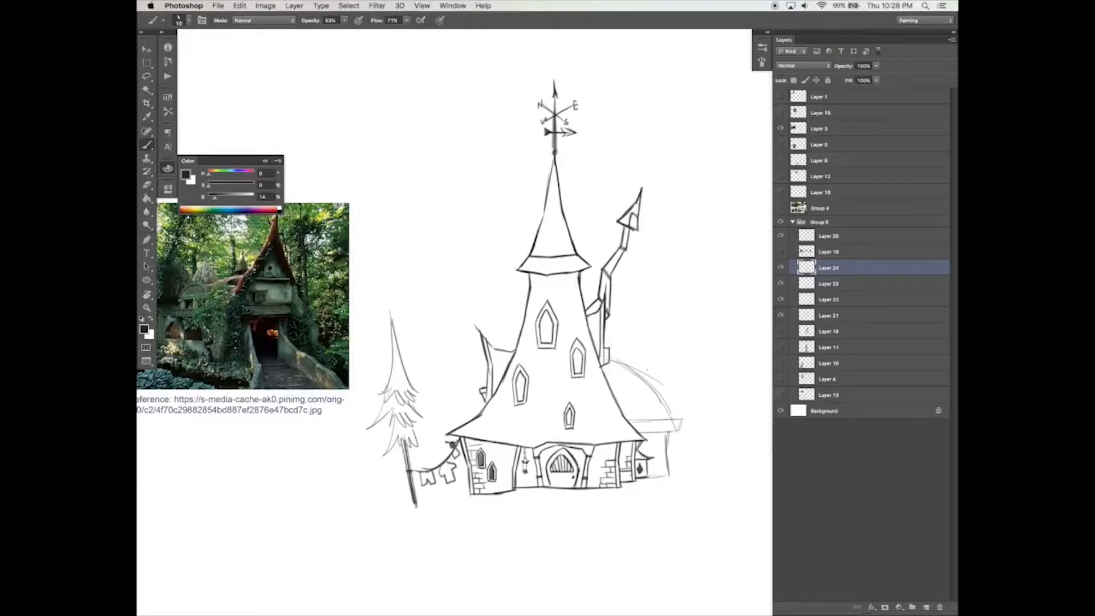
Step: Rough in a thin pointed spire above the side extension and lower the sketch layer's opacity
drag(632, 311, 622, 362)
drag(633, 311, 640, 371)
click(877, 66)
drag(874, 75, 835, 76)
Step: Ink the side extension's curved roof on a new layer with a larger brush
click(926, 608)
key(bracketright)
drag(612, 360, 682, 422)
drag(641, 434, 682, 421)
key(super+z)
Step: Ink the side extension's outer wall, ground line and eave beneath the curved roof
drag(669, 425, 667, 479)
drag(643, 477, 671, 481)
key(e)
key(b)
drag(656, 428, 638, 437)
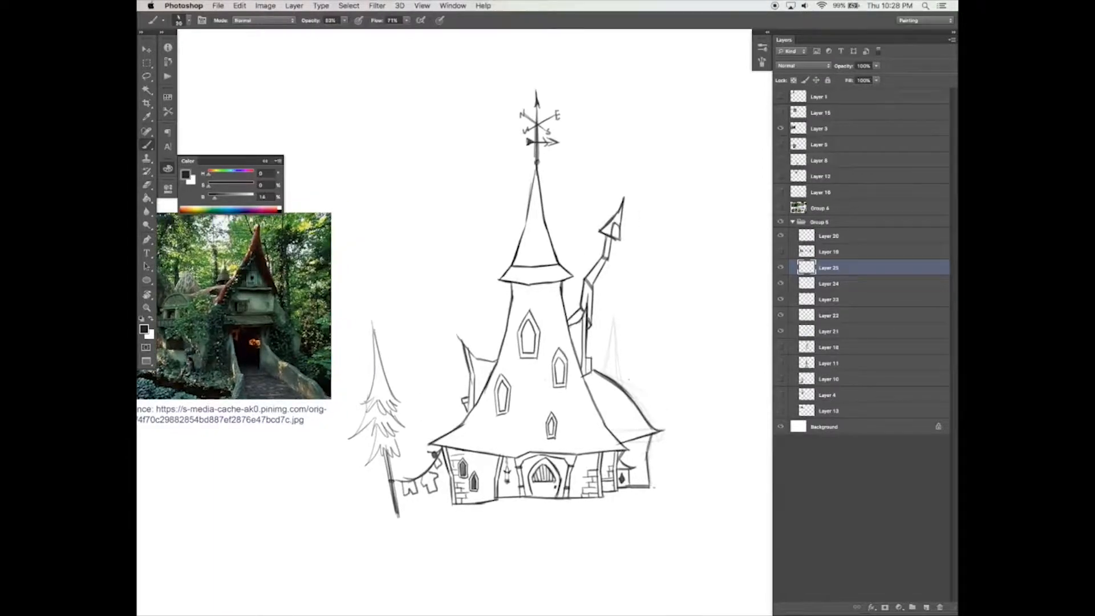
drag(668, 478, 670, 481)
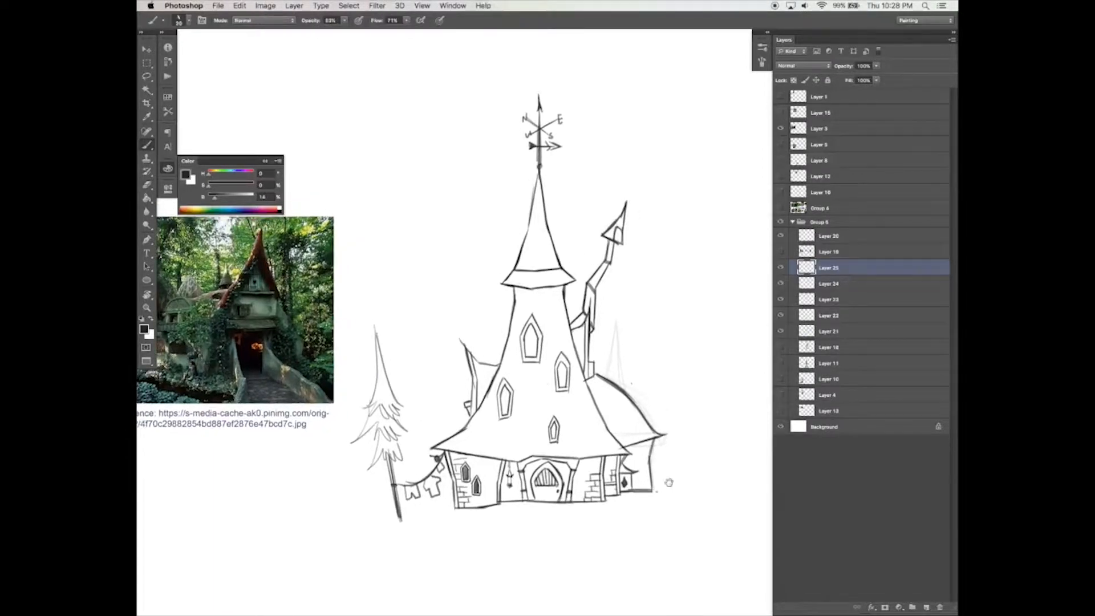
click(781, 285)
click(781, 284)
mouse_move(620, 361)
mouse_down()
mouse_move(623, 389)
mouse_move(610, 349)
mouse_move(617, 294)
mouse_up()
key(super+z)
key(alt+super+z)
drag(617, 288, 629, 393)
drag(605, 377, 619, 287)
drag(665, 347, 666, 345)
key(alt+super+z)
key(alt+super+z)
key(alt+super+z)
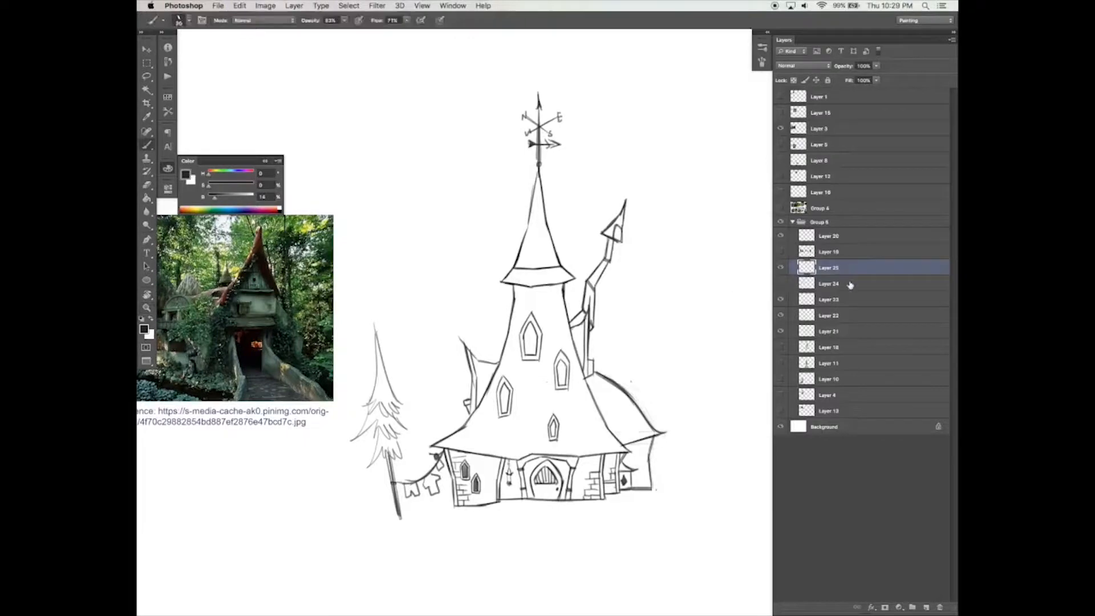
Step: Delete the rough sketch on Layer 24 and merge Layers 25, 23 and 22 down into Layer 21
click(833, 283)
key(Delete)
click(833, 268)
key(super+e)
key(super+e)
click(782, 267)
click(781, 268)
key(super+e)
drag(644, 336, 669, 333)
key(b)
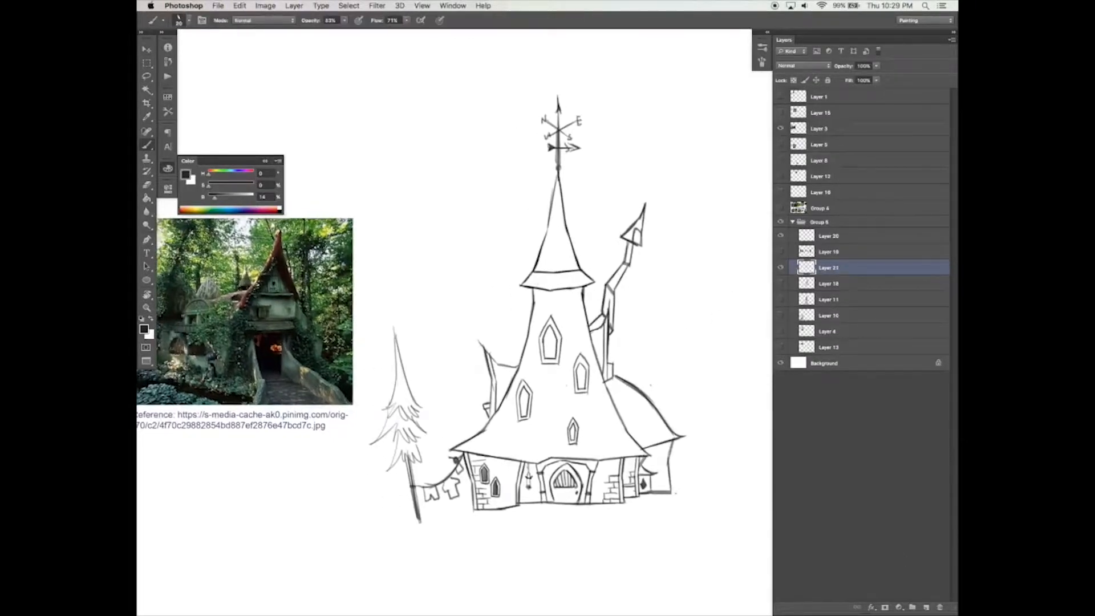
Step: Raise the brush flow, adjust the brush size and ink the lowest rows of shingles around the spire roof's base
super+click(571, 233)
click(406, 20)
drag(410, 34, 423, 34)
key(bracketleft)
click(763, 61)
click(602, 66)
drag(721, 205, 733, 205)
click(762, 62)
mouse_move(529, 307)
mouse_down()
mouse_move(582, 298)
mouse_move(534, 297)
mouse_move(579, 287)
mouse_move(531, 308)
mouse_up()
drag(539, 295, 539, 306)
drag(547, 295, 546, 306)
drag(563, 289, 564, 313)
drag(575, 301, 575, 312)
drag(582, 299, 582, 310)
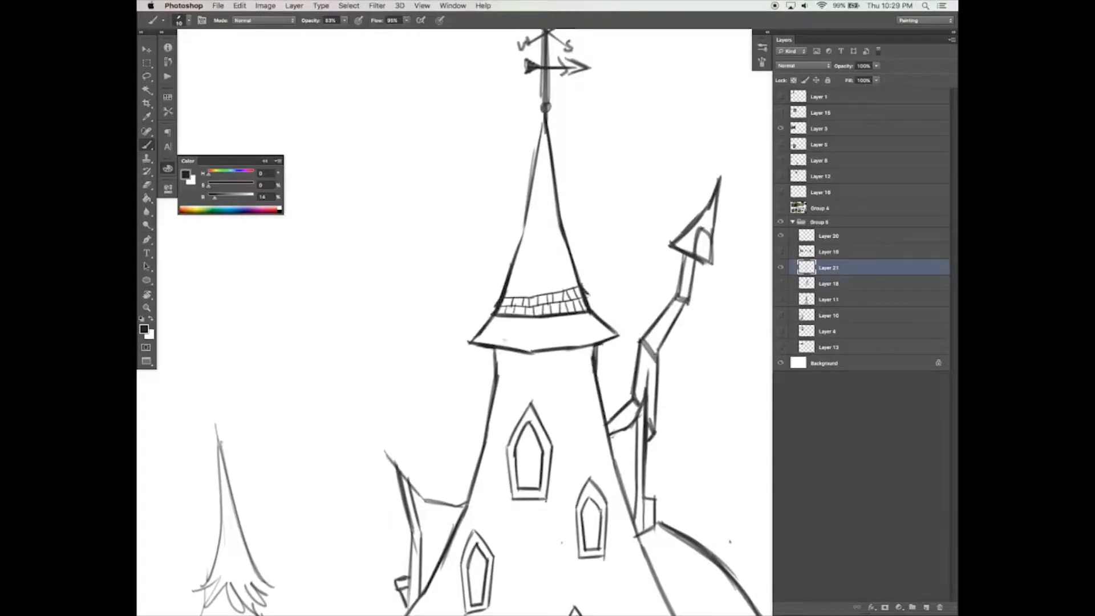
Step: Ink horizontal shingle courses up the middle of the spire roof
drag(507, 290, 577, 277)
drag(511, 274, 575, 272)
drag(514, 267, 571, 264)
drag(517, 257, 570, 256)
drag(521, 246, 567, 244)
drag(521, 236, 562, 232)
drag(526, 223, 559, 220)
drag(529, 210, 554, 208)
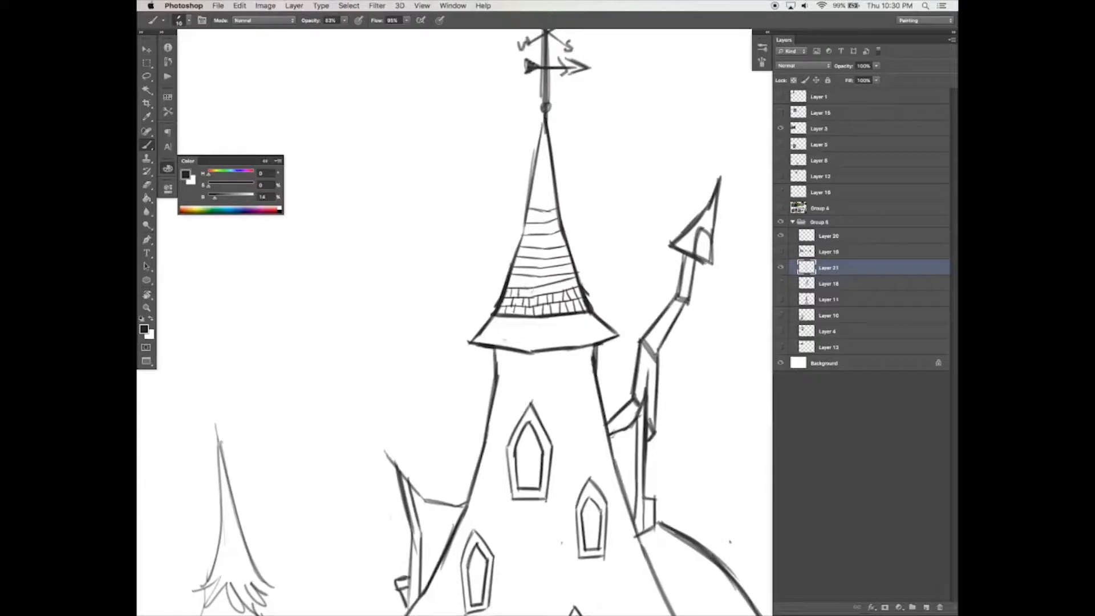
Step: Divide the spire roof's courses into individual shingles and continue the pattern up to its tip
drag(521, 258, 520, 267)
drag(527, 259, 525, 273)
mouse_move(539, 257)
mouse_down()
mouse_move(537, 269)
mouse_move(522, 257)
mouse_up()
drag(530, 247, 529, 258)
drag(543, 246, 542, 257)
mouse_move(554, 250)
mouse_down()
mouse_move(553, 260)
mouse_move(541, 248)
mouse_up()
mouse_move(557, 234)
mouse_down()
mouse_move(560, 246)
mouse_move(528, 233)
mouse_up()
mouse_move(546, 222)
mouse_down()
mouse_move(548, 232)
mouse_move(541, 222)
mouse_up()
drag(530, 201, 550, 194)
mouse_move(534, 184)
mouse_down()
mouse_move(553, 184)
mouse_move(553, 155)
mouse_up()
drag(547, 174, 537, 196)
drag(546, 192, 545, 203)
drag(535, 192, 534, 208)
drag(551, 202, 550, 211)
drag(540, 164, 538, 178)
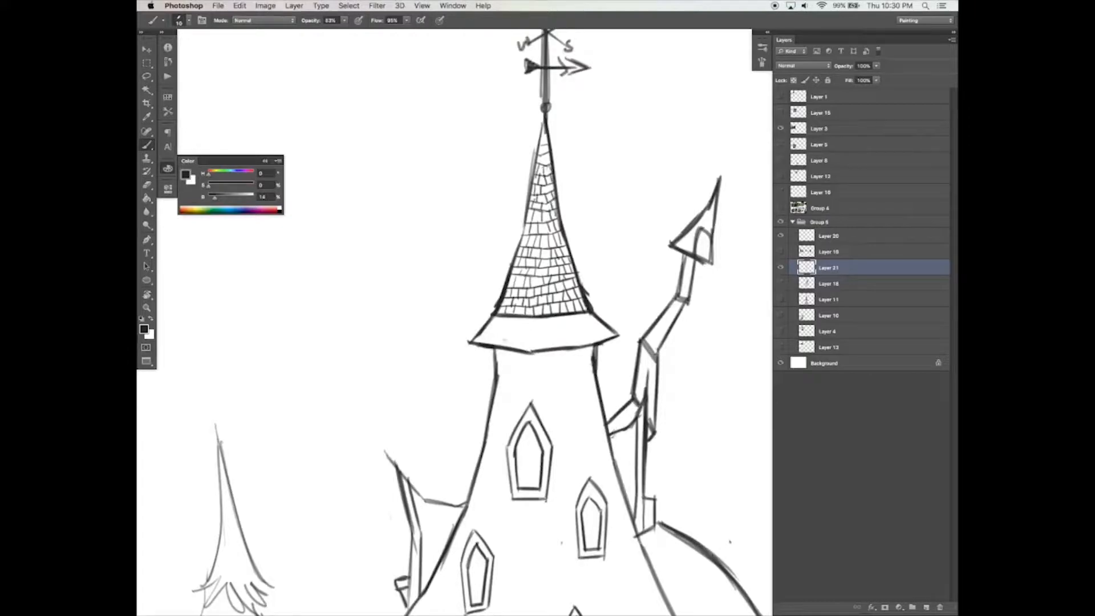
Step: Ink a row of small blocks beneath the flared eave of the spire roof
drag(494, 349, 503, 350)
drag(510, 350, 522, 353)
drag(527, 353, 561, 350)
drag(569, 350, 596, 347)
drag(601, 345, 615, 341)
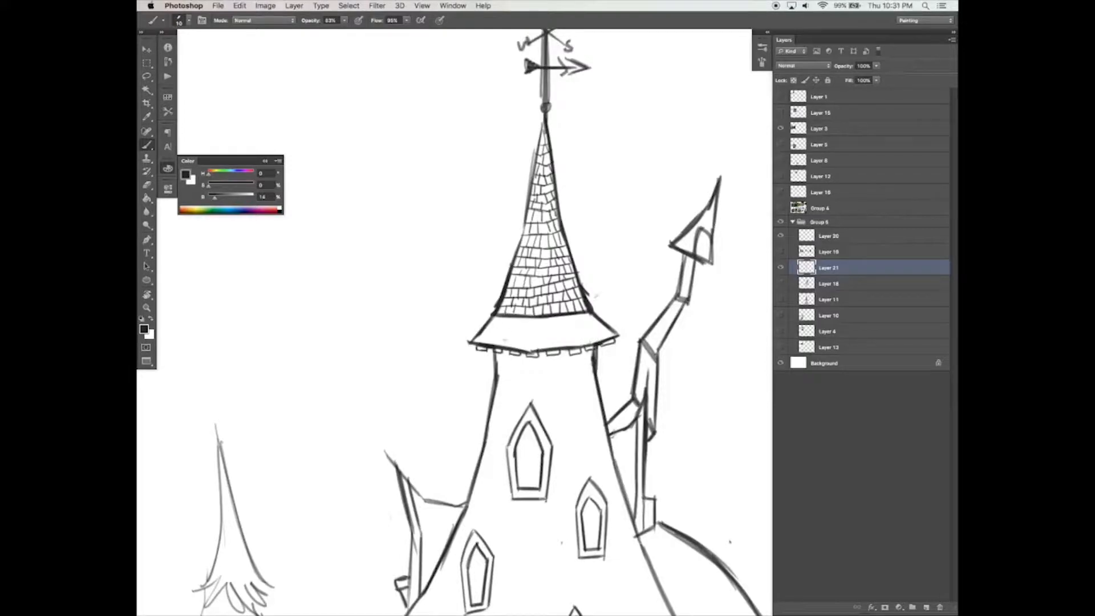
Step: Fill the flared skirt of the spire roof with closely spaced plank lines running down to the eave
drag(491, 318, 482, 342)
drag(498, 317, 498, 344)
drag(511, 318, 515, 347)
mouse_move(525, 317)
mouse_down()
mouse_move(522, 349)
mouse_move(533, 350)
mouse_up()
drag(545, 316, 550, 352)
drag(555, 315, 556, 352)
drag(560, 315, 561, 351)
drag(566, 315, 572, 349)
drag(577, 315, 586, 347)
drag(588, 316, 597, 343)
drag(600, 317, 605, 342)
drag(606, 319, 610, 340)
drag(530, 324, 522, 349)
Step: Ink shingles on the narrow wedge of roof between the tower wall and the chimney
key(super+minus)
key(super+minus)
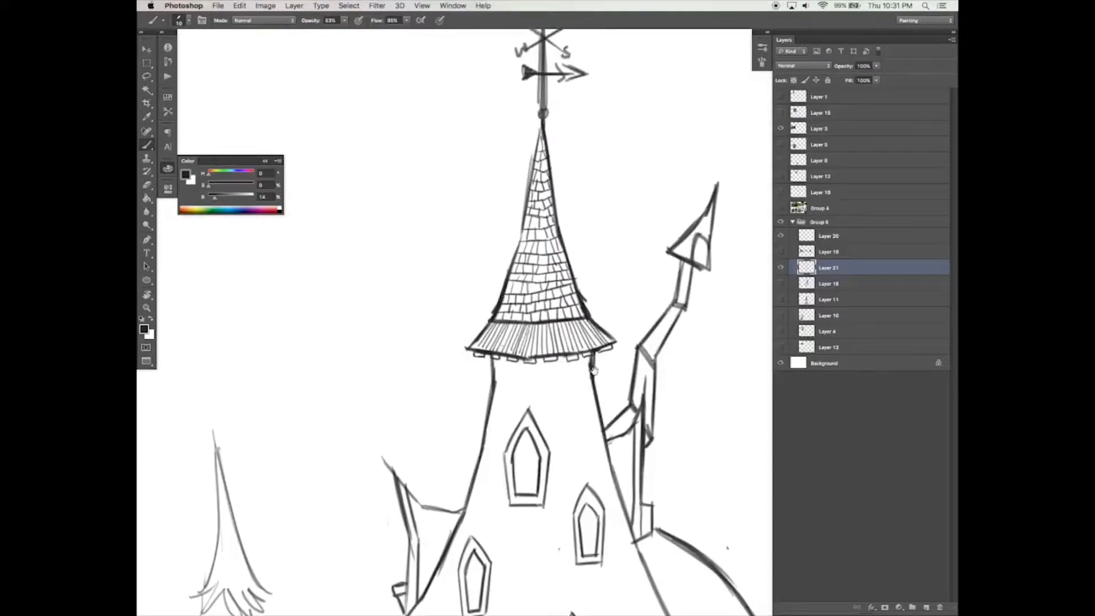
key(super+equal)
key(super+equal)
key(r)
drag(437, 490, 535, 523)
drag(570, 208, 580, 319)
drag(487, 172, 499, 179)
drag(454, 124, 472, 141)
drag(452, 163, 476, 234)
drag(536, 456, 527, 376)
drag(508, 425, 550, 408)
drag(514, 425, 552, 419)
mouse_move(517, 434)
mouse_down()
mouse_move(552, 428)
mouse_move(553, 437)
mouse_up()
drag(526, 449, 553, 446)
mouse_move(533, 458)
mouse_down()
mouse_move(553, 457)
mouse_move(554, 471)
mouse_up()
drag(545, 463, 545, 474)
mouse_move(546, 445)
mouse_down()
mouse_move(549, 460)
mouse_move(548, 444)
mouse_up()
drag(534, 442, 535, 454)
mouse_move(530, 436)
mouse_down()
mouse_move(532, 447)
mouse_move(533, 433)
mouse_up()
mouse_move(547, 413)
mouse_down()
mouse_move(551, 428)
mouse_move(546, 410)
mouse_up()
Step: Ink curved shingle courses across the side extension's roof to the right of the tower
drag(656, 319, 448, 322)
drag(436, 269, 454, 253)
mouse_move(442, 281)
mouse_down()
mouse_move(458, 265)
mouse_move(449, 278)
mouse_move(488, 318)
mouse_up()
drag(562, 326, 539, 359)
mouse_move(571, 328)
mouse_down()
mouse_move(548, 362)
mouse_move(556, 365)
mouse_up()
mouse_move(591, 329)
mouse_down()
mouse_move(567, 368)
mouse_move(580, 392)
mouse_up()
mouse_move(633, 342)
mouse_down()
mouse_move(593, 397)
mouse_move(601, 405)
mouse_up()
mouse_move(661, 358)
mouse_down()
mouse_move(622, 415)
mouse_move(636, 409)
mouse_up()
drag(699, 318, 671, 437)
drag(513, 354, 695, 383)
drag(479, 377, 481, 381)
Step: Break the side extension roof's courses into individual shingles with short cross strokes
mouse_move(760, 311)
mouse_down()
mouse_move(643, 278)
mouse_move(623, 246)
mouse_up()
drag(546, 333, 575, 369)
drag(572, 370, 575, 383)
mouse_move(563, 376)
mouse_down()
mouse_move(568, 393)
mouse_move(607, 383)
mouse_up()
drag(616, 369, 623, 382)
drag(627, 336, 618, 324)
mouse_move(564, 383)
mouse_down()
mouse_move(572, 399)
mouse_move(582, 392)
mouse_up()
drag(590, 372, 584, 403)
drag(590, 383, 592, 418)
drag(594, 393, 599, 410)
drag(607, 390, 630, 408)
drag(632, 389, 641, 407)
Step: Complete the remaining shingles on the roofs beside the tower, including small dark missing-tile gaps
drag(660, 366, 620, 287)
drag(547, 340, 574, 363)
drag(583, 335, 586, 355)
drag(595, 335, 611, 348)
drag(556, 359, 567, 372)
mouse_move(576, 357)
mouse_down()
mouse_move(579, 372)
mouse_move(593, 367)
mouse_up()
drag(593, 350, 601, 362)
mouse_move(529, 238)
mouse_down()
mouse_move(564, 260)
mouse_move(645, 352)
mouse_up()
mouse_move(490, 370)
mouse_down()
mouse_move(591, 361)
mouse_move(560, 383)
mouse_up()
drag(599, 319, 616, 333)
drag(602, 320, 618, 332)
mouse_move(600, 310)
mouse_down()
mouse_move(614, 323)
mouse_move(632, 290)
mouse_up()
drag(697, 262, 711, 259)
key(super+minus)
mouse_move(703, 130)
mouse_down()
mouse_move(792, 137)
mouse_move(787, 182)
mouse_up()
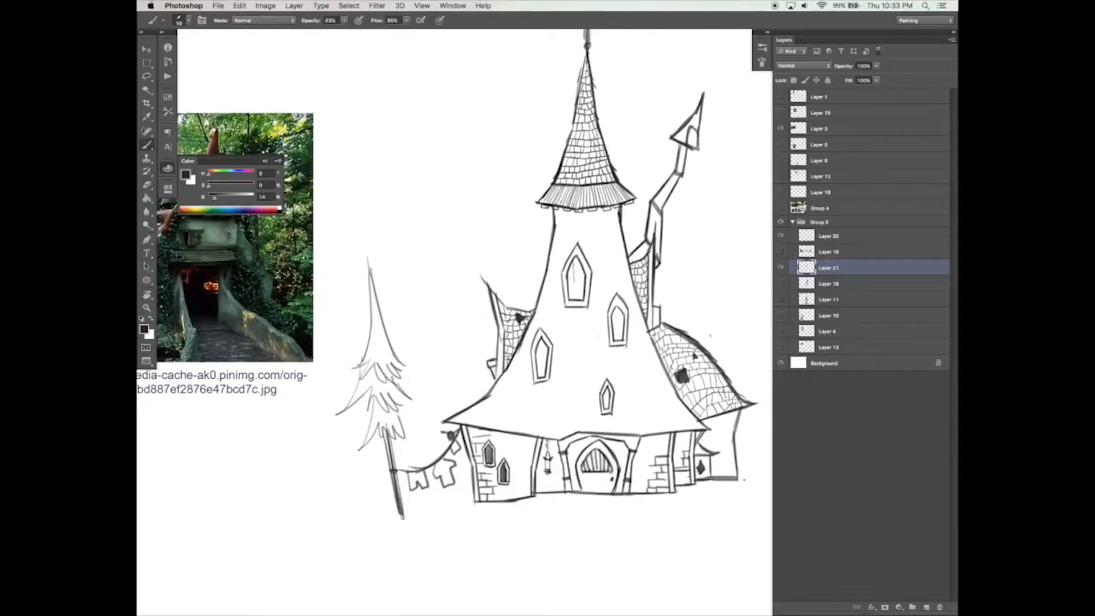
Step: Draw thin vertical lines inside the panes of the tower windows
drag(618, 311, 621, 341)
drag(541, 347, 542, 376)
drag(607, 392, 607, 412)
drag(702, 296, 688, 271)
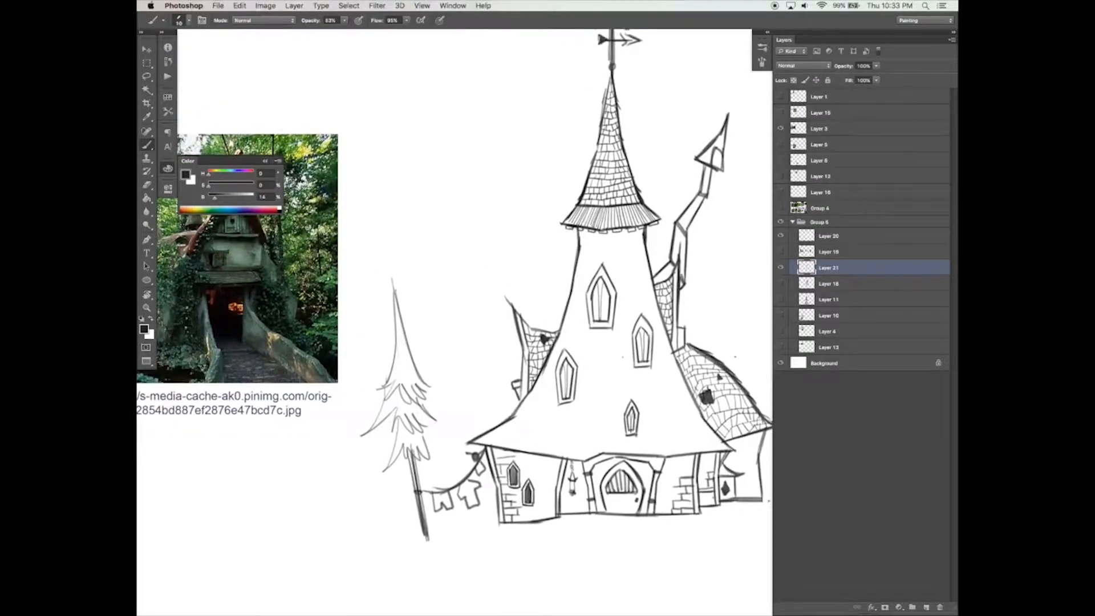
Step: Compare the line art on Layer 21 with Layer 18 by switching their visibility
click(781, 268)
click(781, 283)
click(781, 267)
click(781, 284)
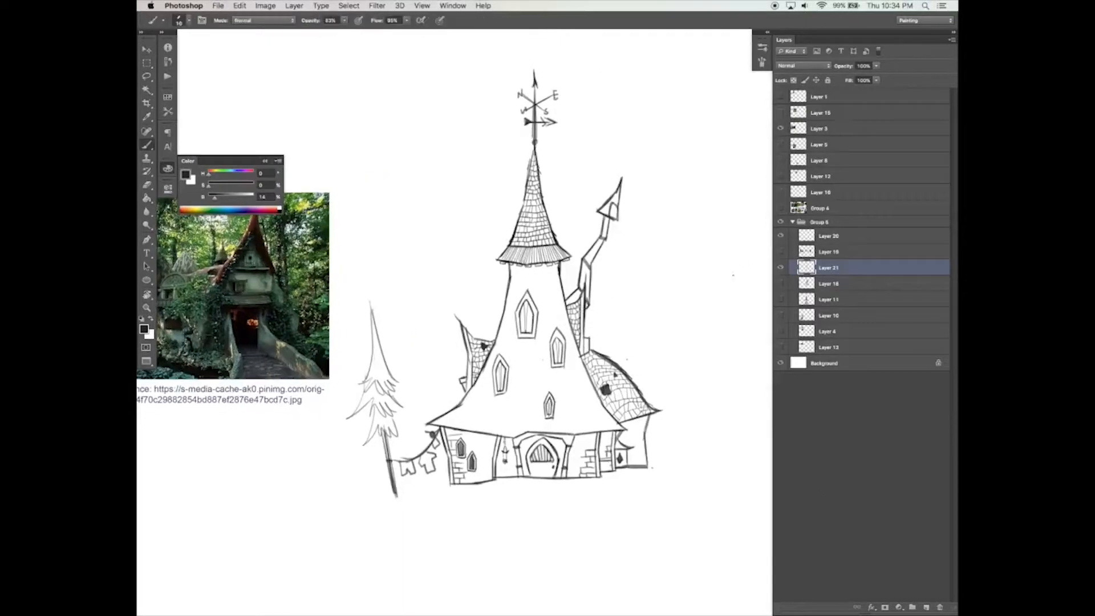
Step: Add a new layer above Layer 21, enlarge the brush and lower the layer's opacity
click(927, 607)
click(762, 62)
drag(651, 190, 666, 191)
click(763, 63)
drag(877, 67, 853, 77)
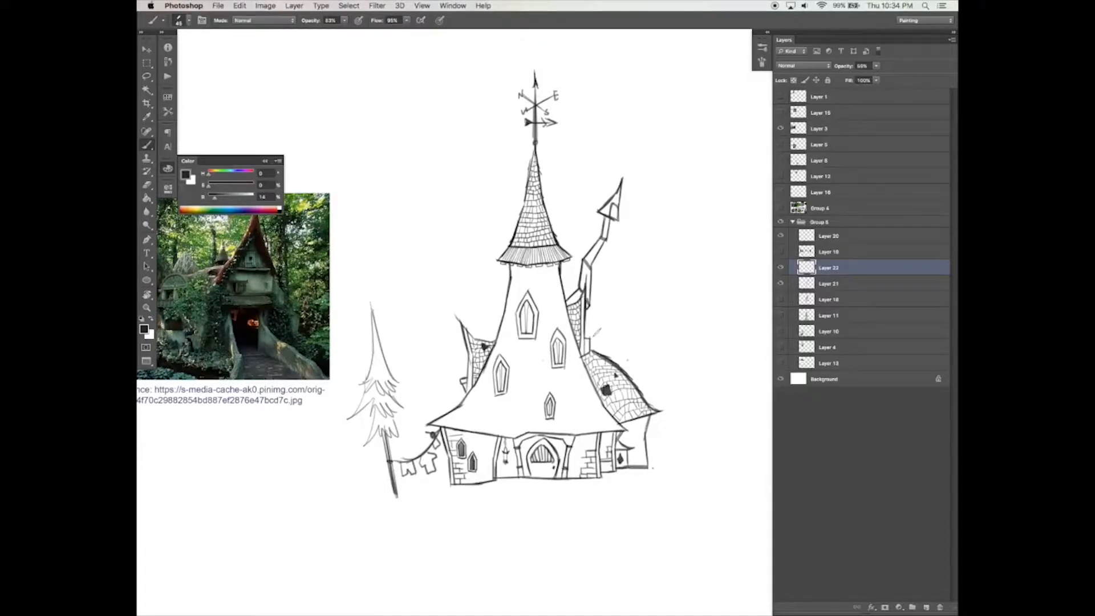
Step: Try a stroke in the upper tower window, darken the brush colour to 5% brightness and raise the layer's opacity
key(super+plus)
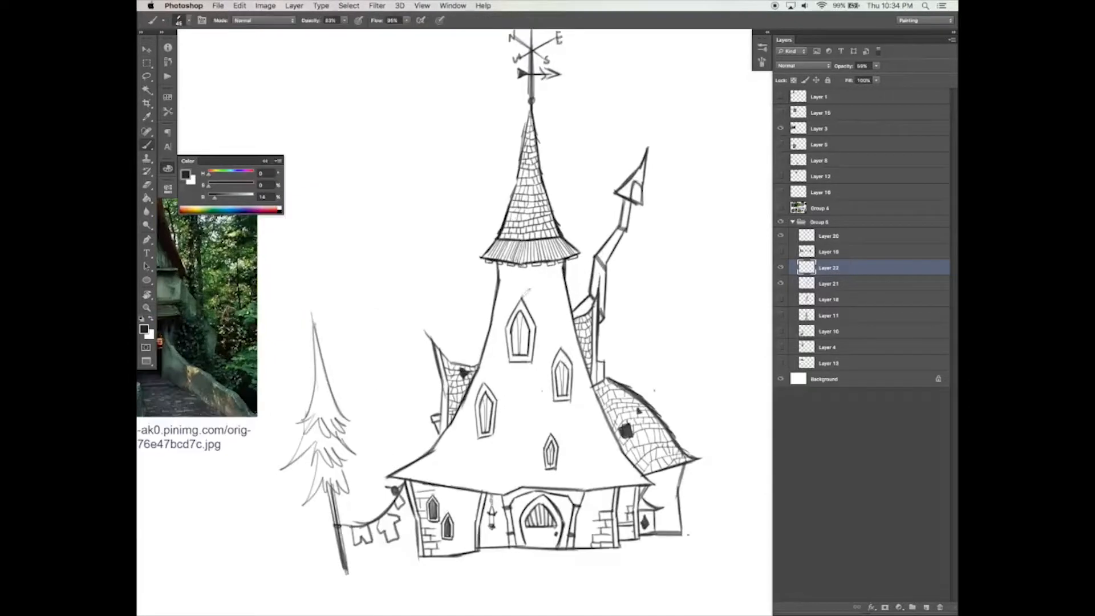
drag(515, 325, 517, 353)
drag(211, 199, 209, 199)
key(super+z)
drag(877, 66, 895, 78)
Step: Fill the tower windows and the opening in the chimney cap with dark shading
mouse_move(515, 321)
mouse_down()
mouse_move(516, 354)
mouse_move(566, 351)
mouse_move(563, 362)
mouse_up()
drag(563, 338, 569, 366)
drag(487, 372, 488, 402)
drag(493, 367, 487, 399)
drag(554, 419, 554, 435)
drag(556, 418, 556, 434)
drag(631, 279, 634, 297)
drag(643, 172, 647, 192)
drag(662, 333, 655, 293)
drag(522, 479, 528, 496)
mouse_move(565, 475)
mouse_down()
mouse_move(561, 498)
mouse_move(559, 465)
mouse_up()
Step: Add a new layer and, with the canvas rotated, ink brick courses on the tower wall just below the spire roof
drag(710, 363, 668, 268)
super+click(635, 392)
click(927, 608)
key(r)
key(b)
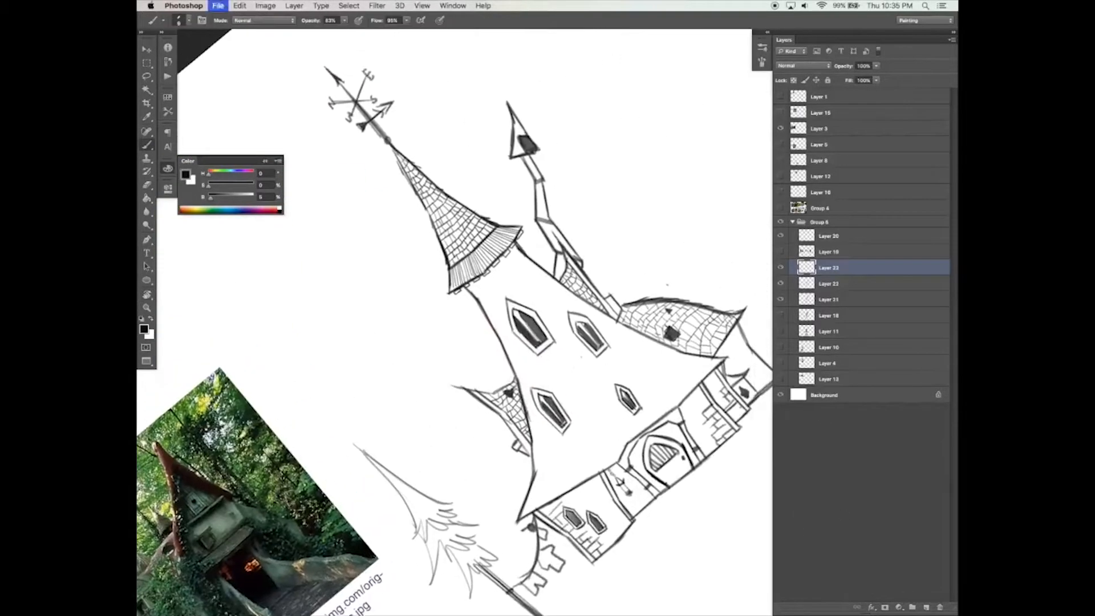
drag(501, 270, 523, 258)
drag(484, 292, 526, 263)
drag(483, 305, 532, 268)
drag(512, 279, 519, 268)
drag(489, 316, 534, 273)
drag(488, 312, 505, 298)
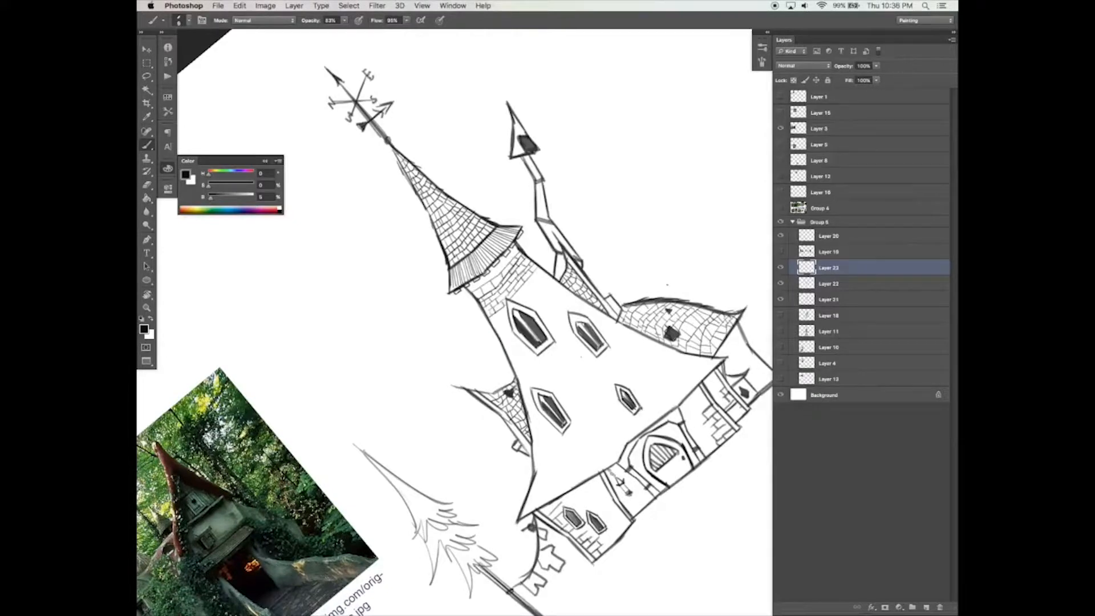
Step: Ink more brick courses across the tower wall around and below its upper window
mouse_move(518, 301)
mouse_down()
mouse_move(543, 274)
mouse_move(554, 282)
mouse_up()
drag(536, 311, 561, 282)
drag(502, 341, 512, 330)
drag(539, 317, 563, 289)
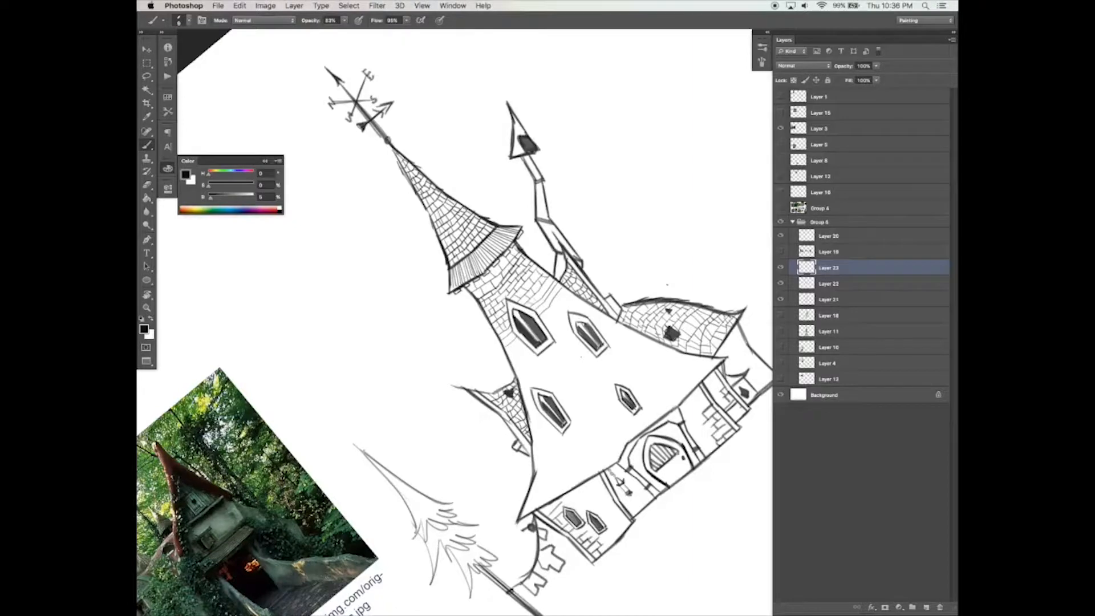
scroll(454, 323, down, 2)
drag(489, 315, 502, 306)
drag(525, 285, 552, 251)
drag(493, 321, 506, 309)
drag(528, 291, 556, 260)
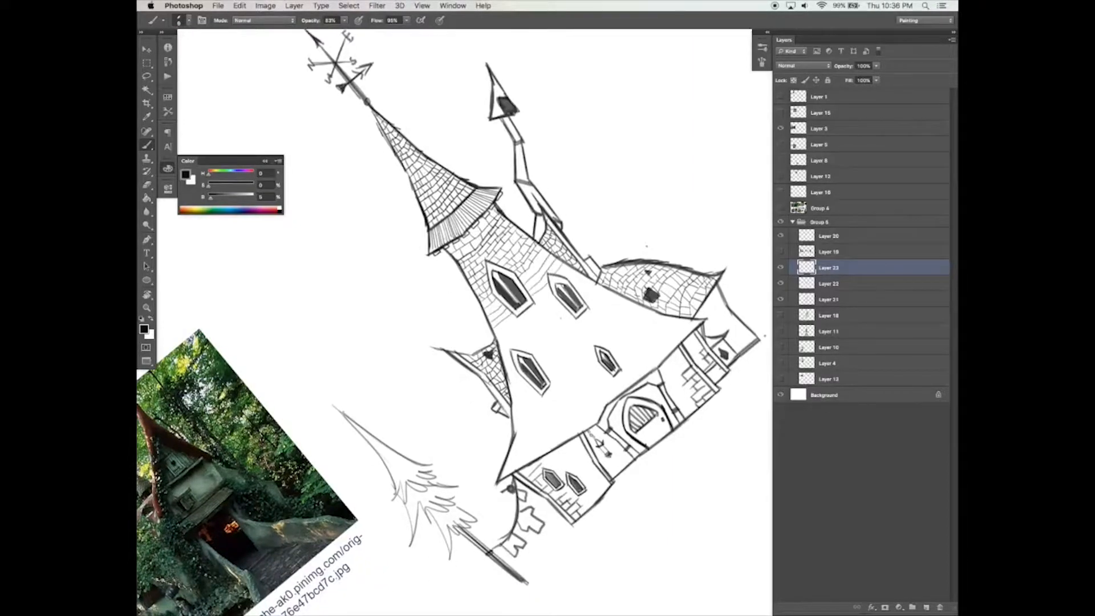
key(Escape)
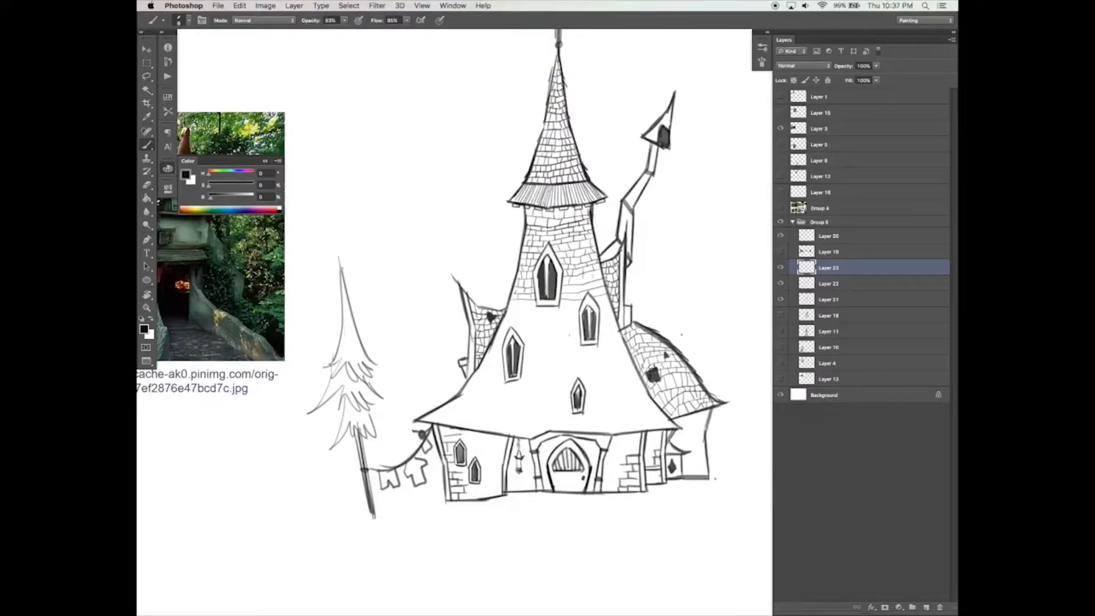
Step: Undo the brick courses inked on the tower wall
alt+super+click(625, 260)
mouse_move(619, 246)
mouse_down()
mouse_move(626, 260)
mouse_move(591, 232)
mouse_move(606, 230)
mouse_up()
alt+super+click(626, 259)
super+click(614, 209)
super+click(614, 209)
key(super+z)
drag(603, 235, 577, 246)
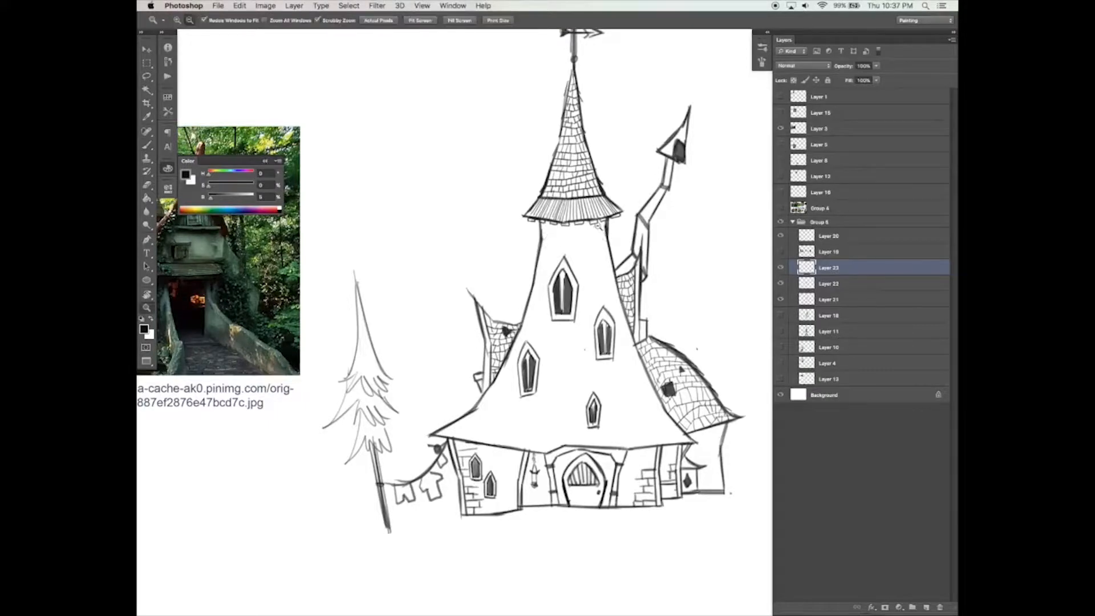
Step: Enlarge the brush to 54 px and adjust its opacity for filling large areas
alt+super+click(595, 237)
key(F5)
drag(668, 181, 700, 181)
click(762, 61)
click(344, 20)
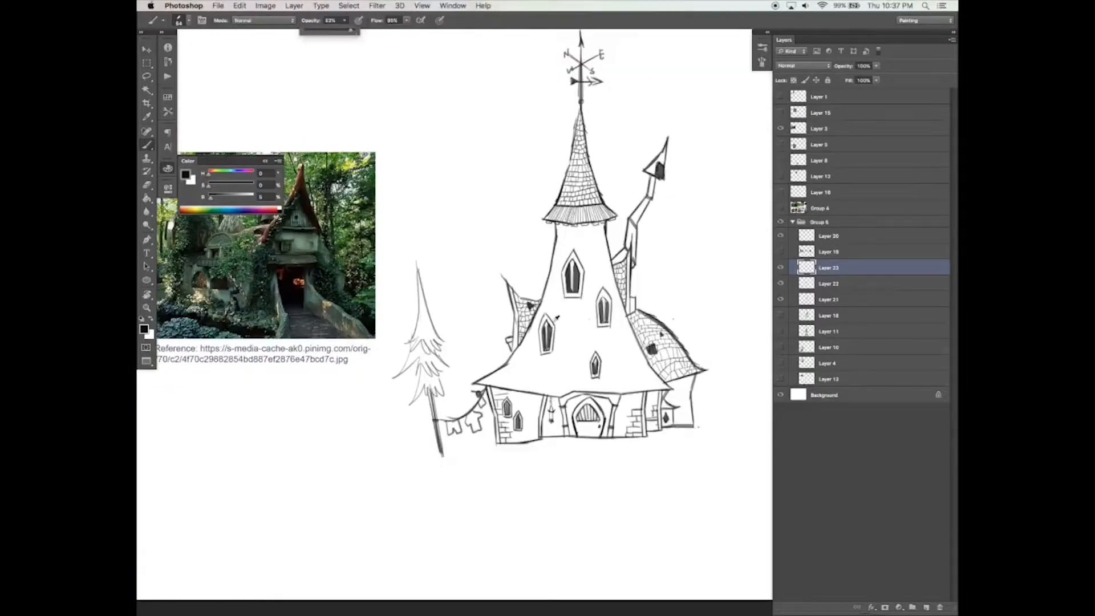
Step: Sample a dark grey from the drawing and set Layer 23's blend mode to Multiply
alt+click(552, 325)
drag(565, 304, 579, 358)
click(794, 66)
click(793, 89)
Step: Block in the middle of the tower and its flared lower edge with flat dark grey
mouse_move(580, 248)
mouse_down()
mouse_move(593, 275)
mouse_move(587, 314)
mouse_move(562, 366)
mouse_move(502, 365)
mouse_move(570, 394)
mouse_up()
mouse_move(483, 379)
mouse_down()
mouse_move(592, 358)
mouse_move(617, 383)
mouse_up()
drag(593, 388, 661, 388)
key(r)
mouse_move(494, 505)
mouse_down()
mouse_move(716, 409)
mouse_move(719, 244)
mouse_up()
key(b)
mouse_move(582, 228)
mouse_down()
mouse_move(581, 292)
mouse_move(675, 325)
mouse_up()
Step: Adjust the brush and fill the rest of the tower with dark grey up to its outlines and the spire's eaves
click(762, 62)
drag(735, 206, 726, 203)
click(762, 62)
mouse_move(580, 216)
mouse_down()
mouse_move(605, 237)
mouse_move(564, 291)
mouse_up()
drag(572, 245, 550, 315)
drag(578, 277, 544, 345)
drag(583, 316, 542, 379)
drag(605, 357, 551, 388)
drag(653, 343, 616, 330)
mouse_move(593, 243)
mouse_down()
mouse_move(576, 296)
mouse_move(516, 368)
mouse_up()
mouse_move(530, 348)
mouse_down()
mouse_move(523, 382)
mouse_move(539, 401)
mouse_up()
drag(531, 377, 527, 401)
drag(518, 356, 505, 380)
drag(511, 384, 524, 395)
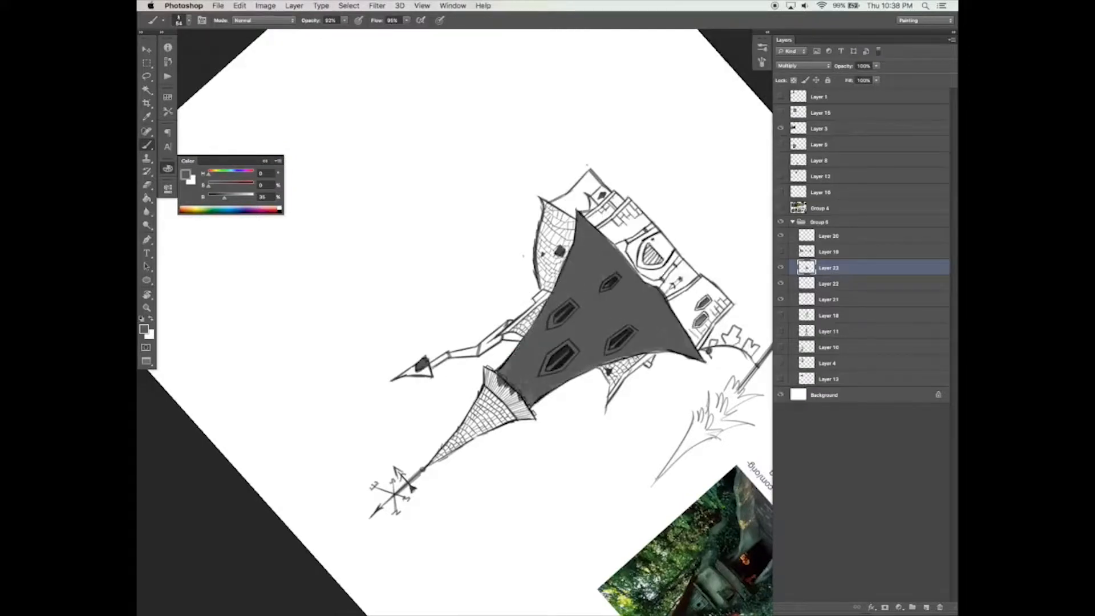
Step: Erase the grey that spills over the spire's eaves and the tower's outline
key(Escape)
drag(513, 274, 537, 330)
key(e)
mouse_move(526, 304)
mouse_down()
mouse_move(565, 303)
mouse_move(421, 323)
mouse_move(490, 305)
mouse_up()
super+click(558, 312)
key(b)
key(e)
key(shift+comma)
drag(513, 302, 576, 298)
drag(590, 294, 600, 290)
mouse_move(439, 301)
mouse_down()
mouse_move(455, 298)
mouse_move(420, 298)
mouse_up()
alt+super+click(561, 315)
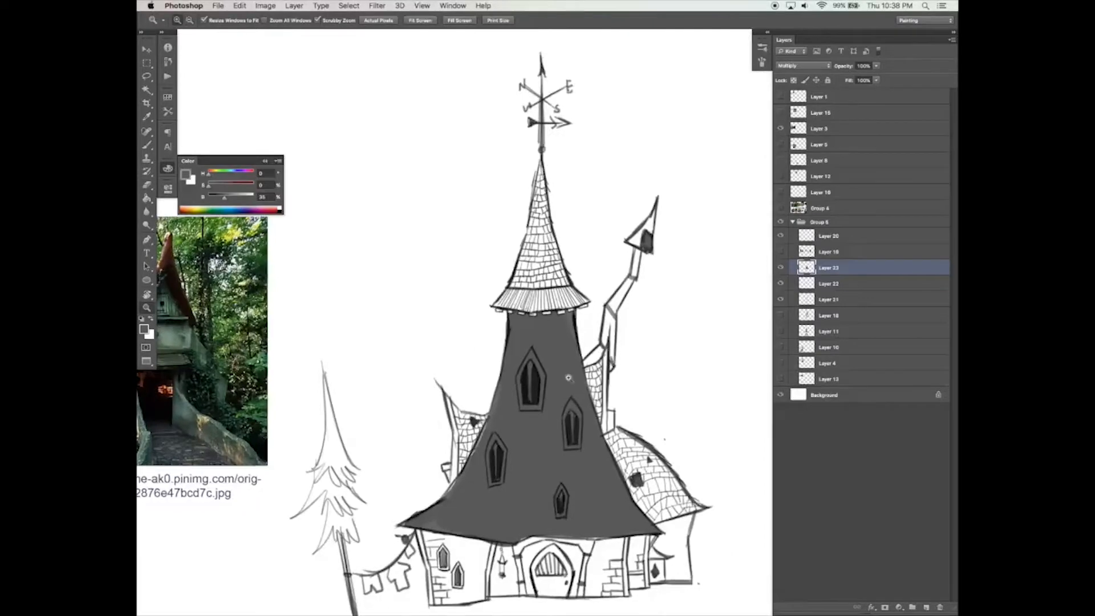
Step: Touch up the dark grey fill along the tower's edge and beside its windows
drag(570, 376, 594, 316)
super+click(523, 323)
key(b)
drag(510, 392, 442, 480)
drag(580, 404, 537, 353)
Step: Erase the grey from the frames of the tower windows, resizing the eraser to fit
key(e)
drag(516, 259, 519, 296)
key(bracketleft)
mouse_move(535, 223)
mouse_down()
mouse_move(516, 262)
mouse_move(551, 302)
mouse_move(533, 296)
mouse_up()
key(bracketright)
drag(519, 303, 550, 306)
mouse_move(587, 314)
mouse_down()
mouse_move(589, 351)
mouse_move(611, 356)
mouse_move(588, 365)
mouse_up()
drag(587, 415, 577, 459)
drag(477, 348, 470, 408)
drag(480, 346, 495, 417)
drag(470, 374, 473, 419)
mouse_move(483, 359)
mouse_down()
mouse_move(483, 411)
mouse_move(466, 422)
mouse_up()
Step: Add a new layer above Layer 23 and set up the brush with white sampled from the canvas
key(b)
key(super+minus)
key(super+minus)
key(super+plus)
click(926, 608)
alt+click(718, 335)
click(762, 63)
click(762, 63)
key(super+plus)
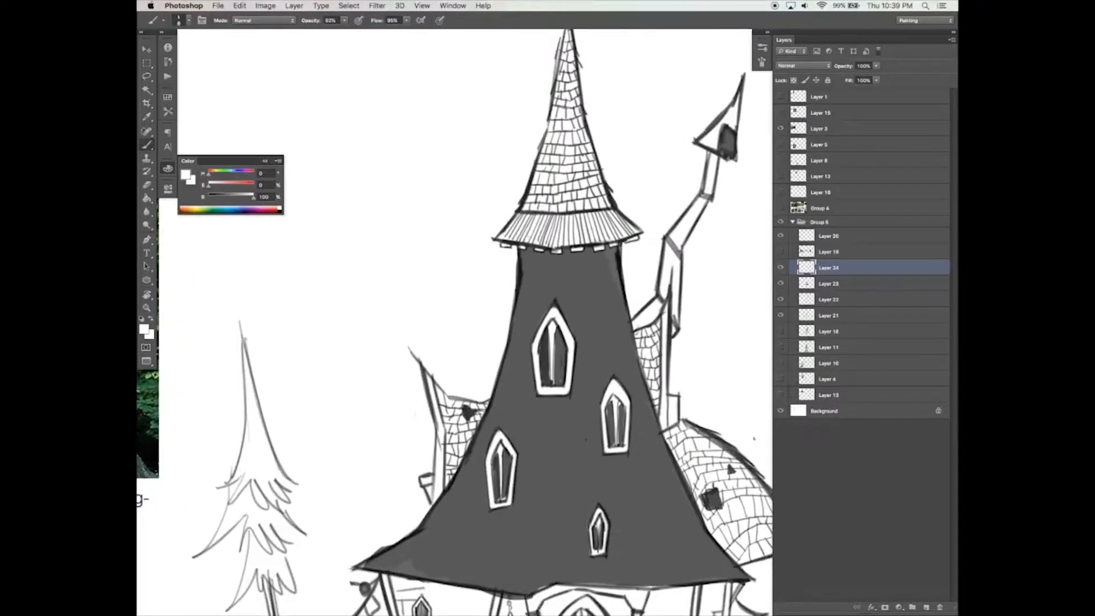
Step: Draw rows of white scalloped shingles over the dark grey tower, starting beneath the spire's eaves
mouse_move(537, 255)
mouse_down()
mouse_move(618, 258)
mouse_move(529, 255)
mouse_up()
drag(542, 266, 563, 265)
drag(571, 267, 617, 258)
drag(523, 267, 542, 266)
drag(571, 342, 546, 289)
mouse_move(510, 229)
mouse_down()
mouse_move(595, 224)
mouse_move(576, 242)
mouse_move(596, 254)
mouse_move(584, 267)
mouse_up()
drag(584, 267, 596, 261)
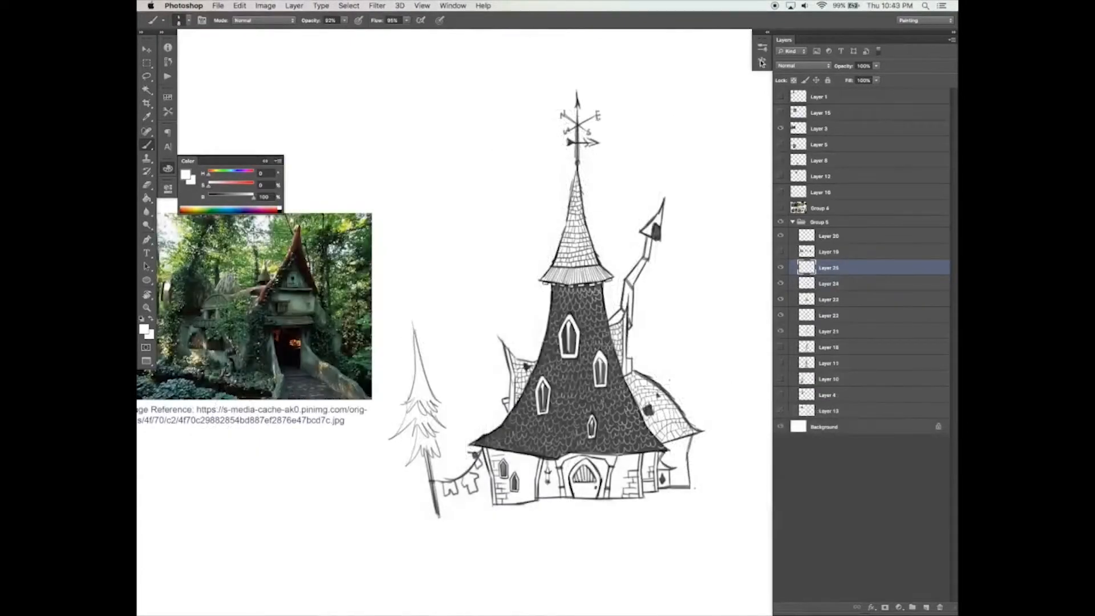
Step: Turn off Shape Dynamics, choose another brush tip and set Layer 25's blend mode to Multiply
click(762, 63)
click(577, 77)
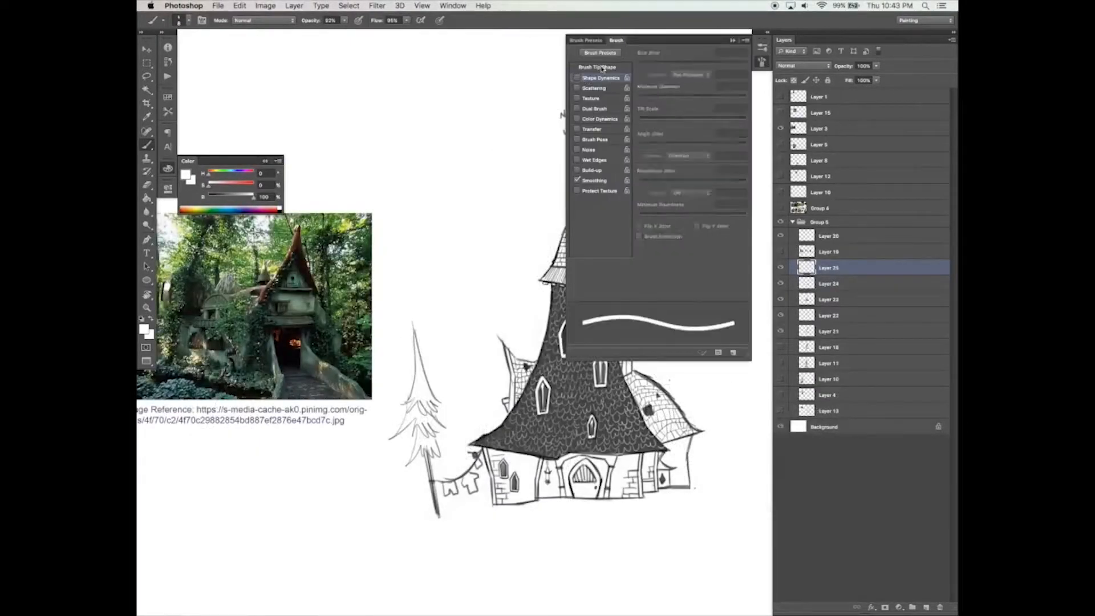
click(598, 67)
click(730, 54)
click(762, 63)
click(803, 66)
click(793, 91)
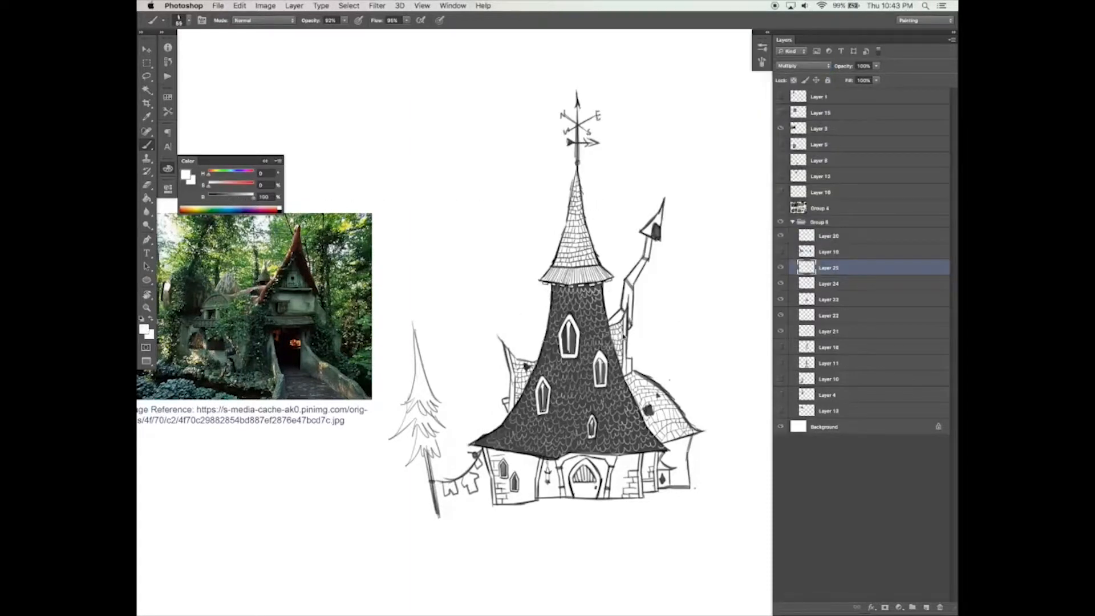
Step: Shade the rear wing's curved roof and the wall beneath it with light grey, erasing the excess
scroll(619, 354, down, 2)
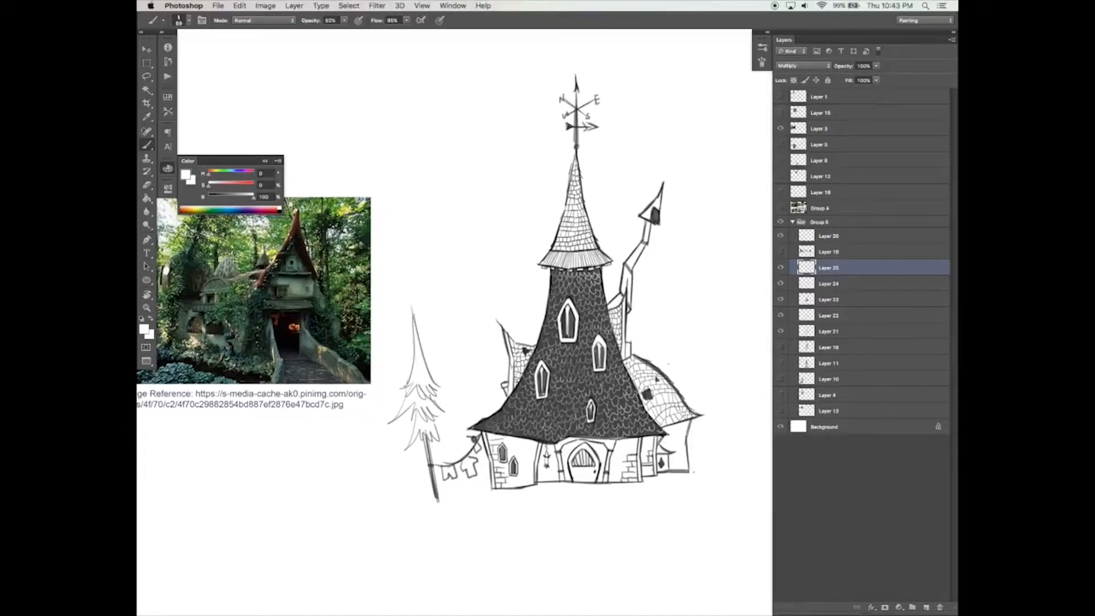
drag(227, 197, 240, 197)
mouse_move(613, 313)
mouse_down()
mouse_move(633, 383)
mouse_move(665, 425)
mouse_move(651, 410)
mouse_move(679, 417)
mouse_move(662, 445)
mouse_move(687, 429)
mouse_move(696, 336)
mouse_up()
key(e)
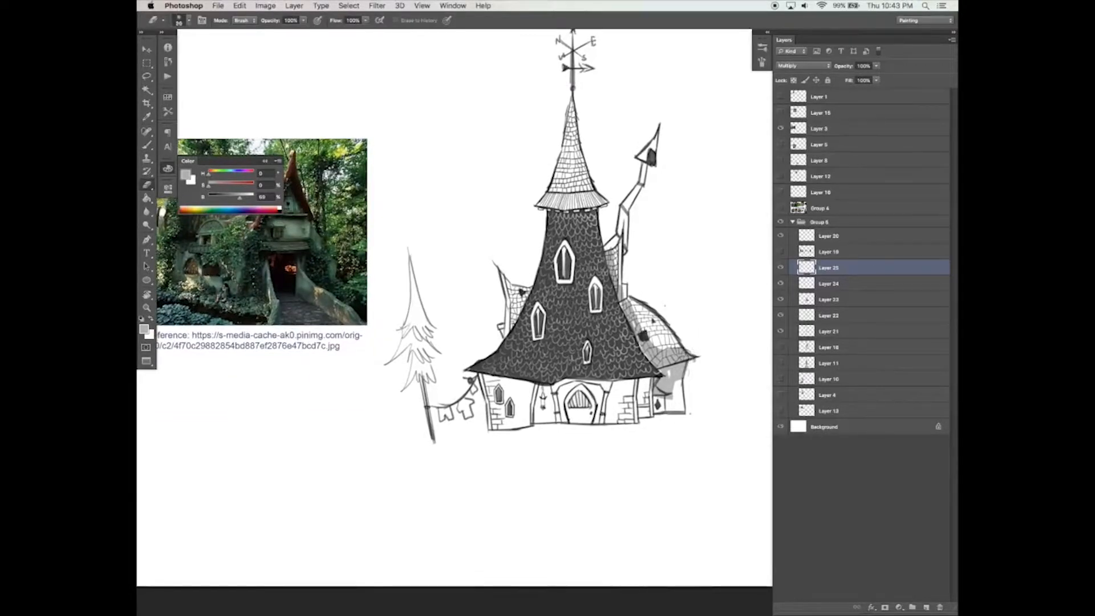
key(b)
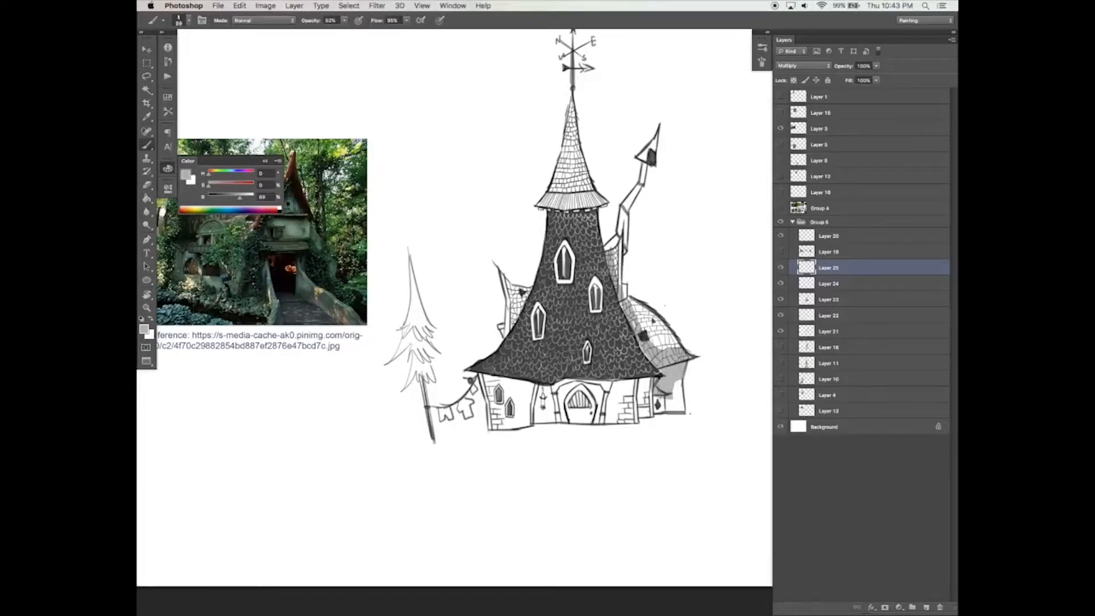
key(e)
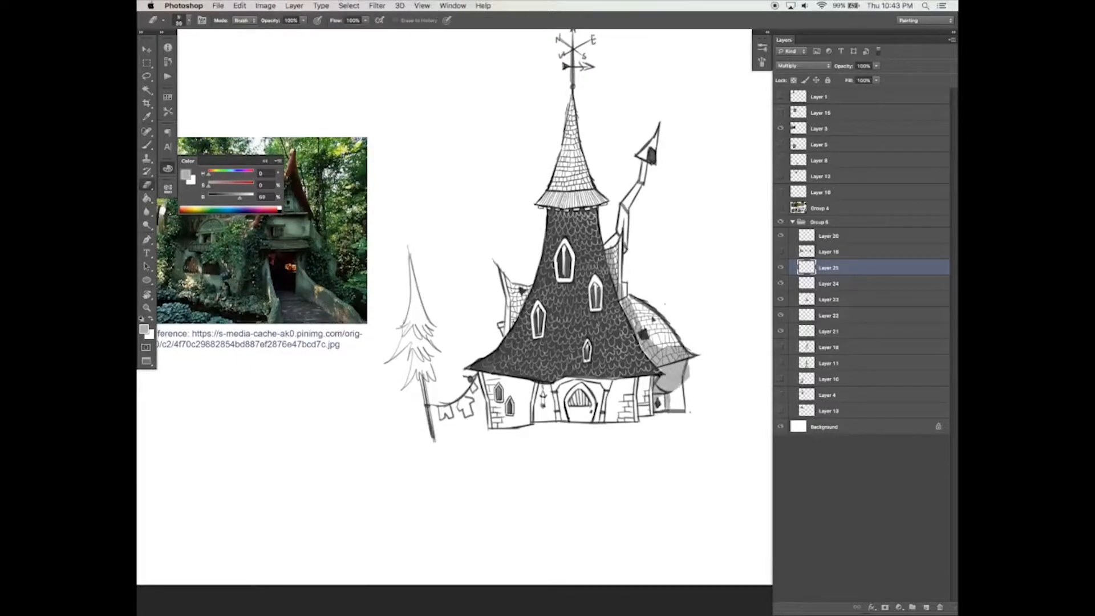
drag(688, 365, 685, 382)
drag(674, 365, 656, 359)
Step: Add grey shading to the lower tower and a shadow beneath the spire's eaves
key(b)
mouse_move(492, 330)
mouse_down()
mouse_move(510, 282)
mouse_move(553, 274)
mouse_move(586, 304)
mouse_move(526, 332)
mouse_up()
drag(570, 354, 574, 356)
mouse_move(531, 206)
mouse_down()
mouse_move(579, 210)
mouse_move(588, 197)
mouse_up()
click(876, 65)
click(232, 196)
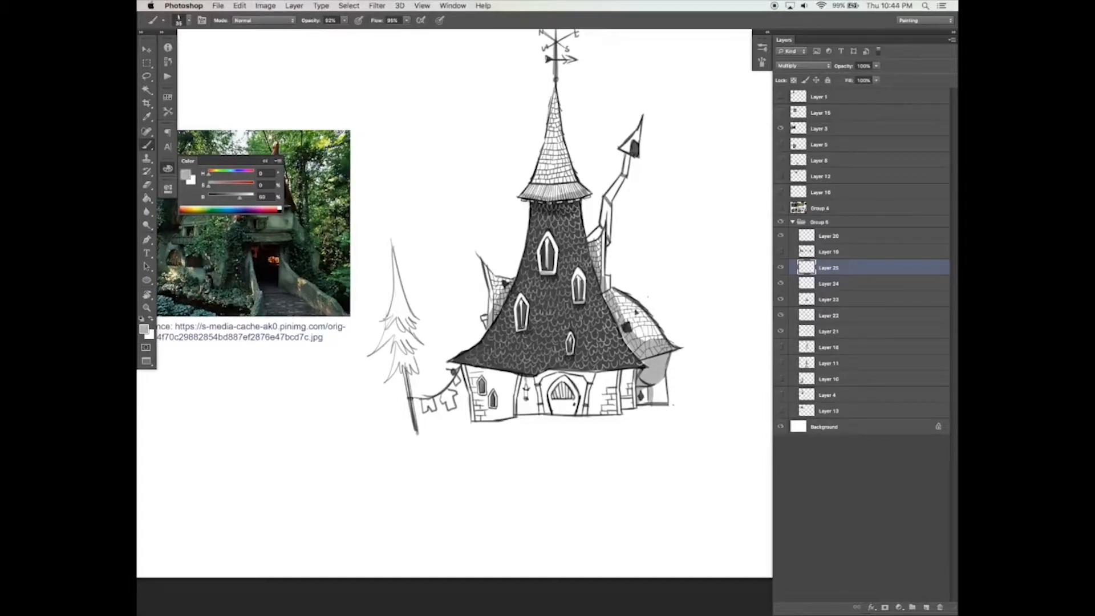
Step: Shade the ground-floor walls with grey beneath the main eaves, around the door and beside the pillars
drag(463, 370, 536, 385)
key(Tab)
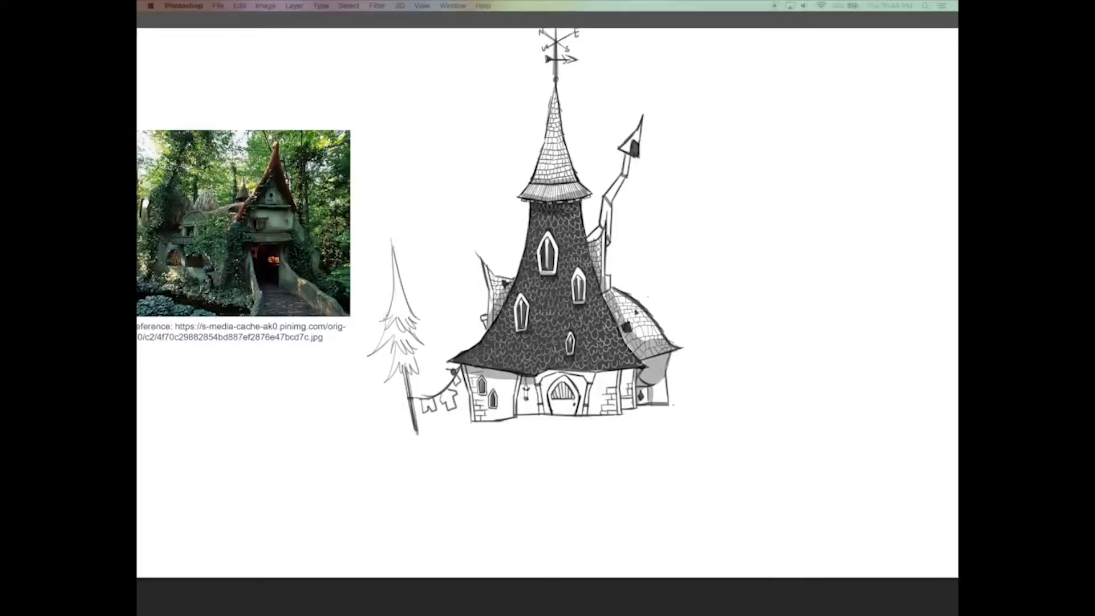
key(Tab)
drag(534, 382, 633, 373)
drag(541, 387, 582, 382)
drag(522, 384, 518, 418)
mouse_move(595, 380)
mouse_down()
mouse_move(590, 414)
mouse_move(622, 408)
mouse_up()
drag(516, 379, 512, 417)
drag(468, 374, 477, 418)
Step: Shade the branches and upper trunk of the pine tree with light grey strokes
drag(399, 314, 381, 343)
mouse_move(398, 325)
mouse_down()
mouse_move(409, 340)
mouse_move(375, 347)
mouse_up()
drag(396, 330, 398, 366)
drag(397, 350, 390, 380)
drag(395, 275, 394, 327)
key(e)
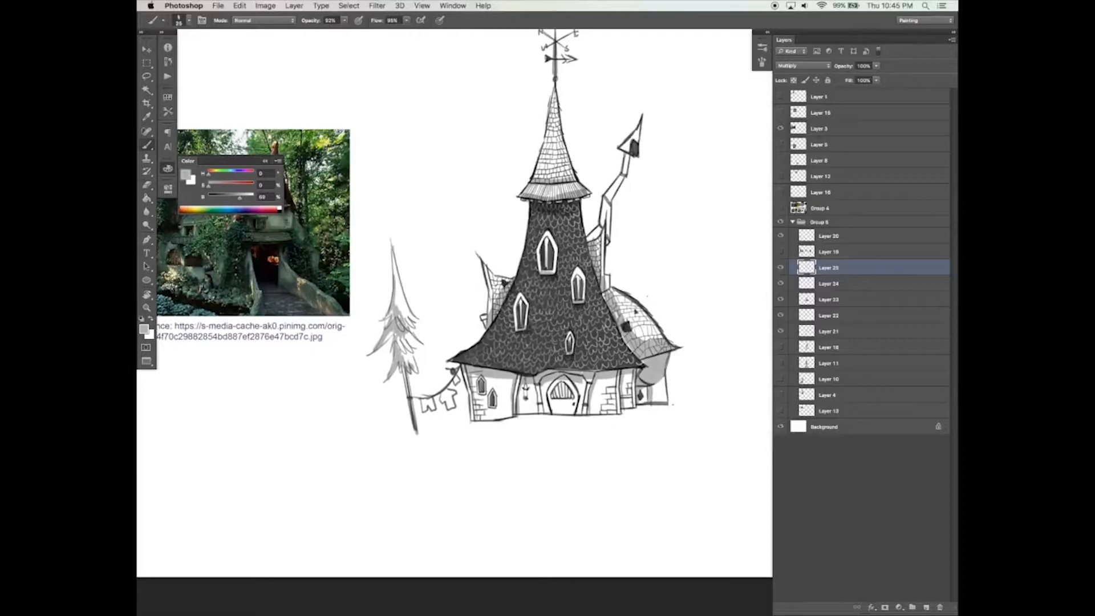
Step: Add light grey shading along the crooked chimney, its cap and the shaded side of the spire roof
key(b)
drag(708, 280, 706, 288)
drag(630, 330, 661, 348)
key(super+z)
drag(682, 248, 687, 257)
drag(607, 249, 594, 258)
drag(614, 229, 612, 258)
drag(633, 173, 614, 238)
mouse_move(643, 145)
mouse_down()
mouse_move(628, 170)
mouse_move(636, 165)
mouse_up()
mouse_move(565, 169)
mouse_down()
mouse_move(542, 195)
mouse_move(571, 192)
mouse_up()
drag(582, 293, 583, 319)
Step: Save the document and check the whole drawing
key(super+minus)
key(super+equal)
key(super+s)
drag(665, 298, 582, 320)
alt+super+click(614, 308)
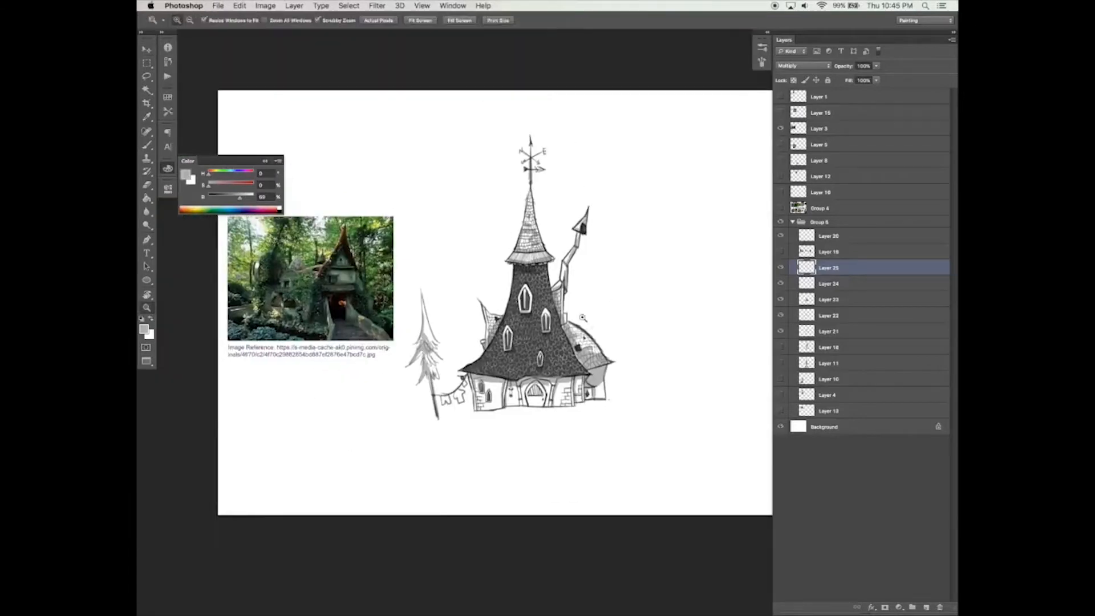
super+click(582, 318)
Step: Add a new layer above Layer 25 and raise the brush's opacity and flow to 100%
click(927, 607)
click(345, 21)
drag(347, 29, 430, 29)
click(407, 21)
Step: Turn on Shape Dynamics for the brush and reset the colours to default black and white
click(763, 62)
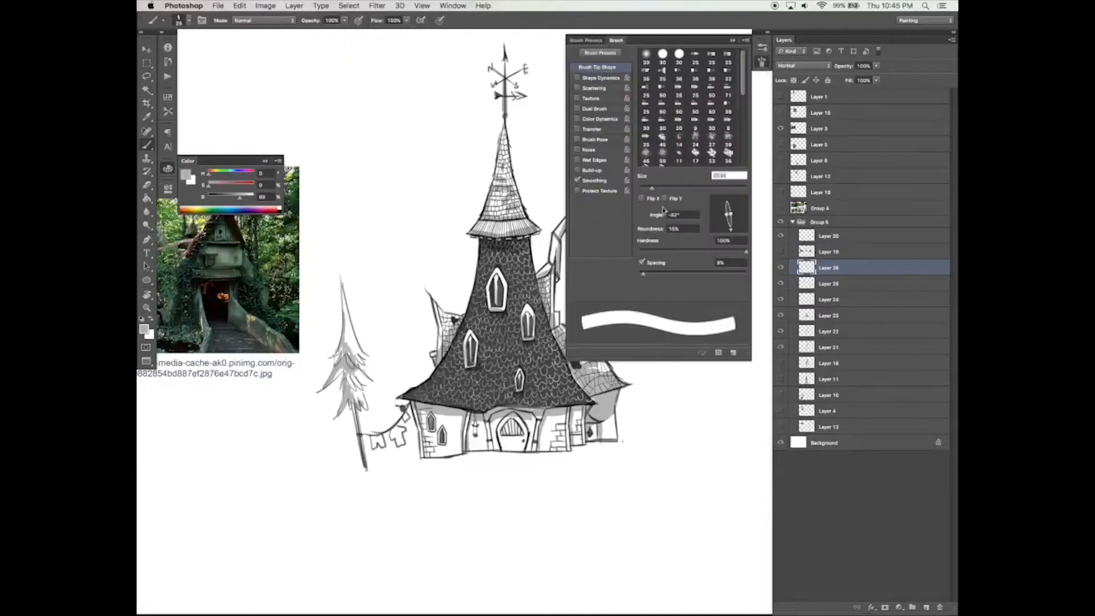
click(603, 78)
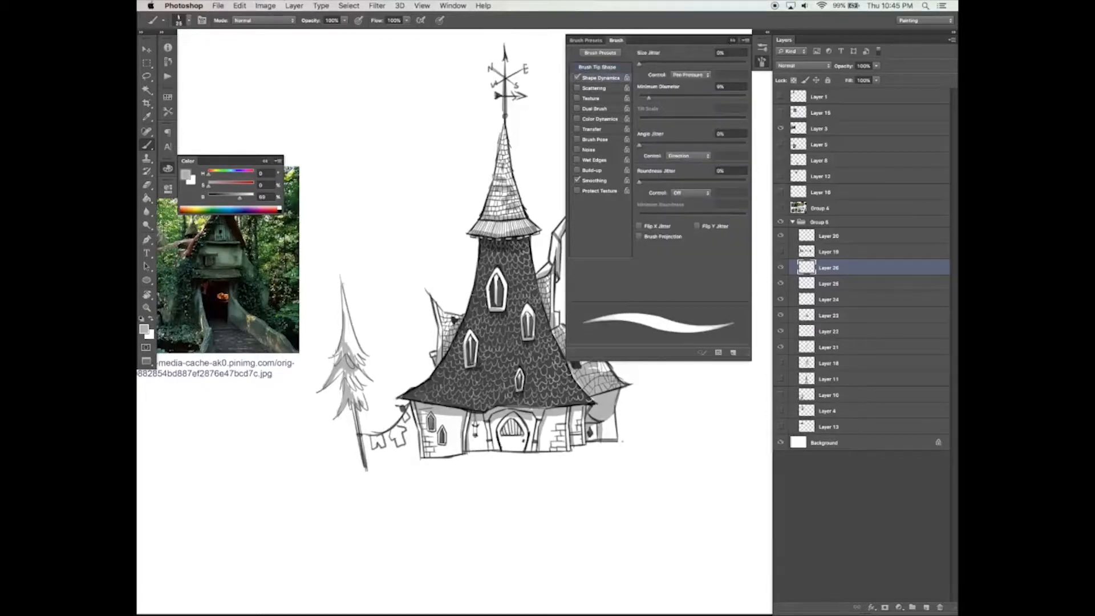
click(733, 40)
key(d)
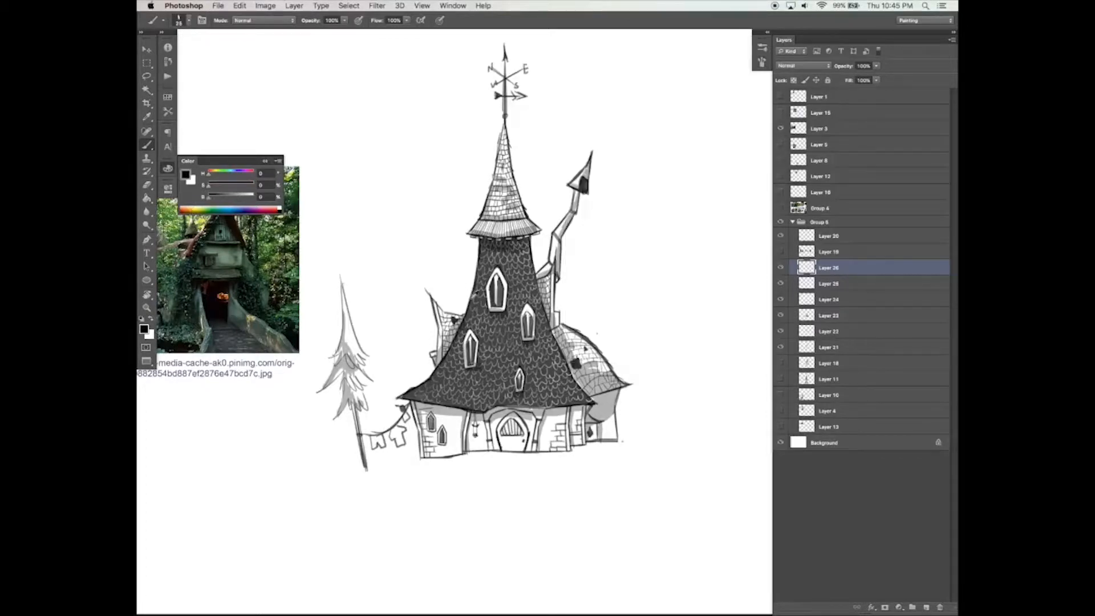
Step: Strengthen the black outlines of the crooked chimney, its cap and the small side gable with a smaller brush
drag(586, 273, 558, 315)
key(super+s)
key(super+z)
key(bracketleft)
key(bracketleft)
drag(564, 244, 562, 283)
drag(426, 288, 448, 313)
drag(559, 312, 562, 327)
drag(582, 195, 562, 242)
drag(595, 154, 591, 198)
drag(500, 166, 494, 184)
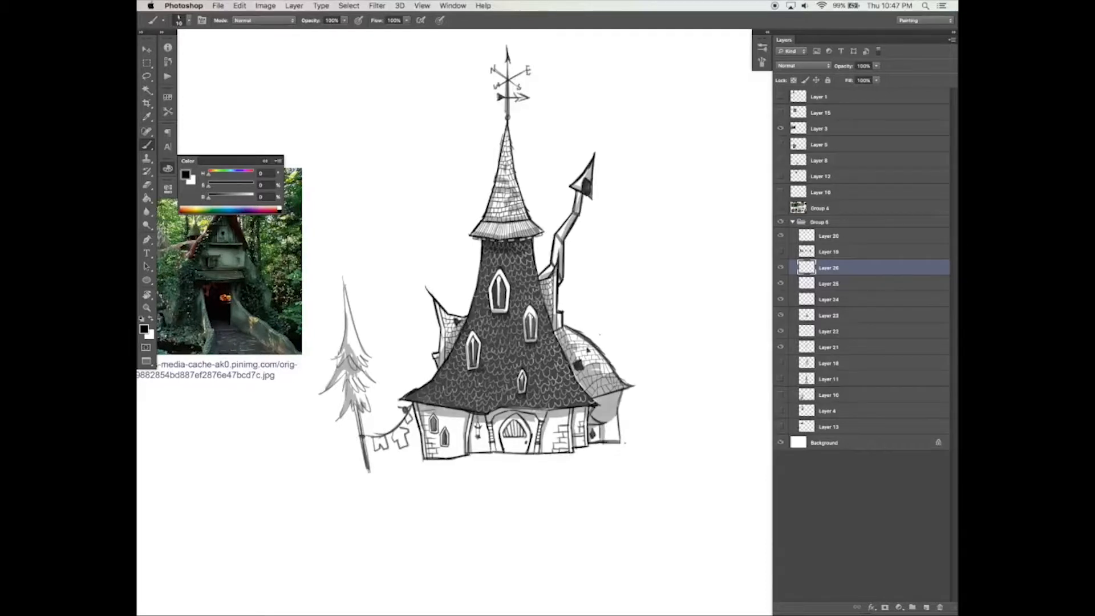
Step: Draw thin curling smoke rising from the chimney on its own new layer and save the document
mouse_move(604, 186)
mouse_down()
mouse_move(593, 185)
mouse_move(575, 136)
mouse_move(621, 90)
mouse_move(607, 59)
mouse_up()
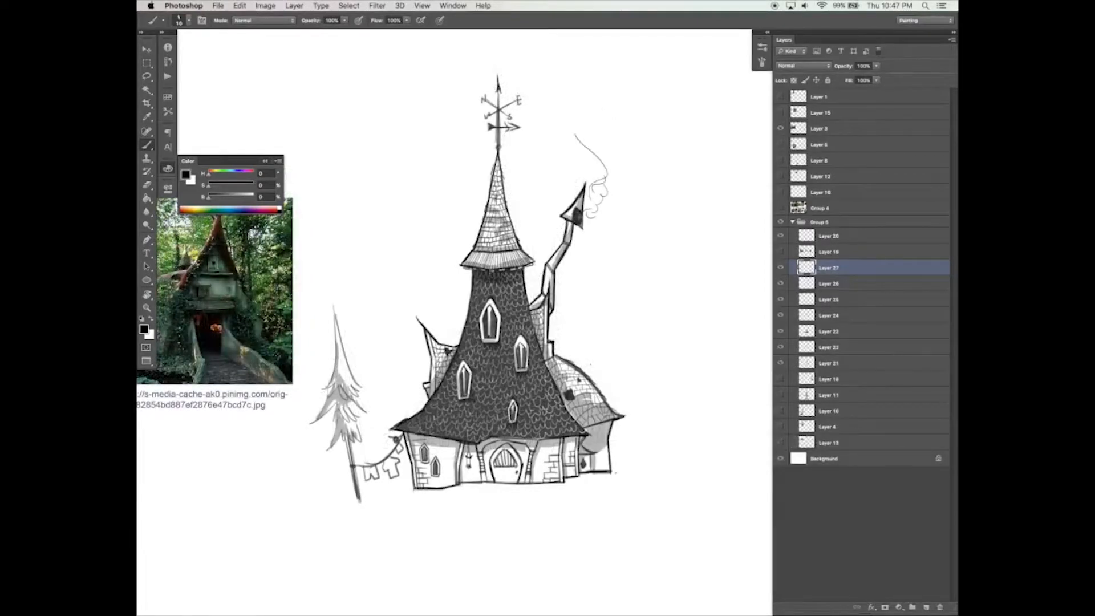
drag(709, 322, 689, 318)
key(super+s)
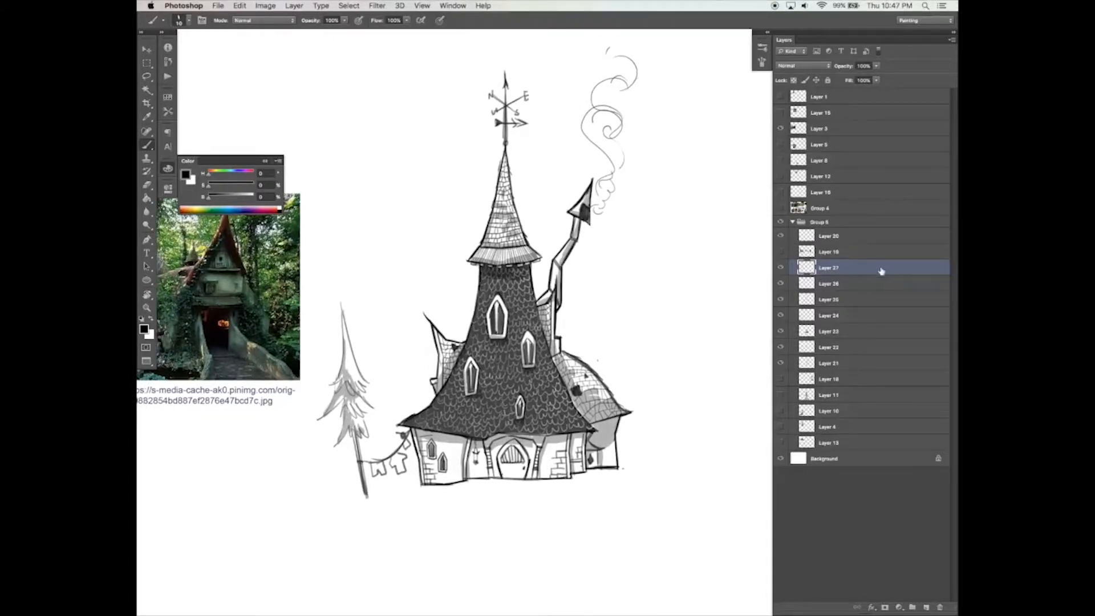
Step: Add a Multiply layer at reduced opacity for shading around the chimney's foot and place it directly below Layer 24
click(926, 607)
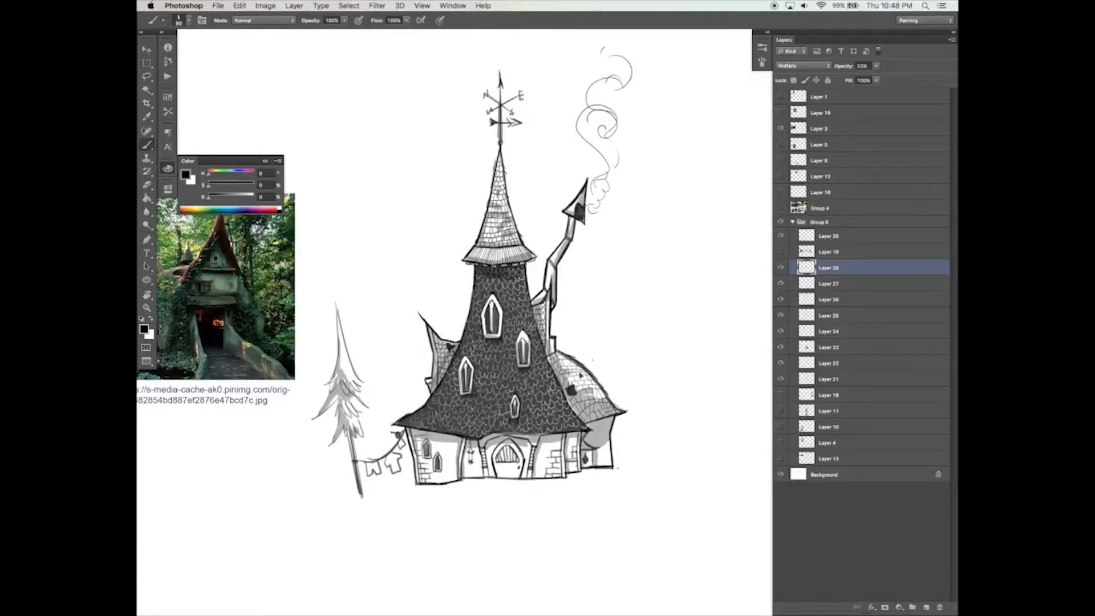
key(bracketleft)
mouse_move(546, 298)
mouse_down()
mouse_move(546, 345)
mouse_move(537, 317)
mouse_up()
drag(843, 278, 841, 327)
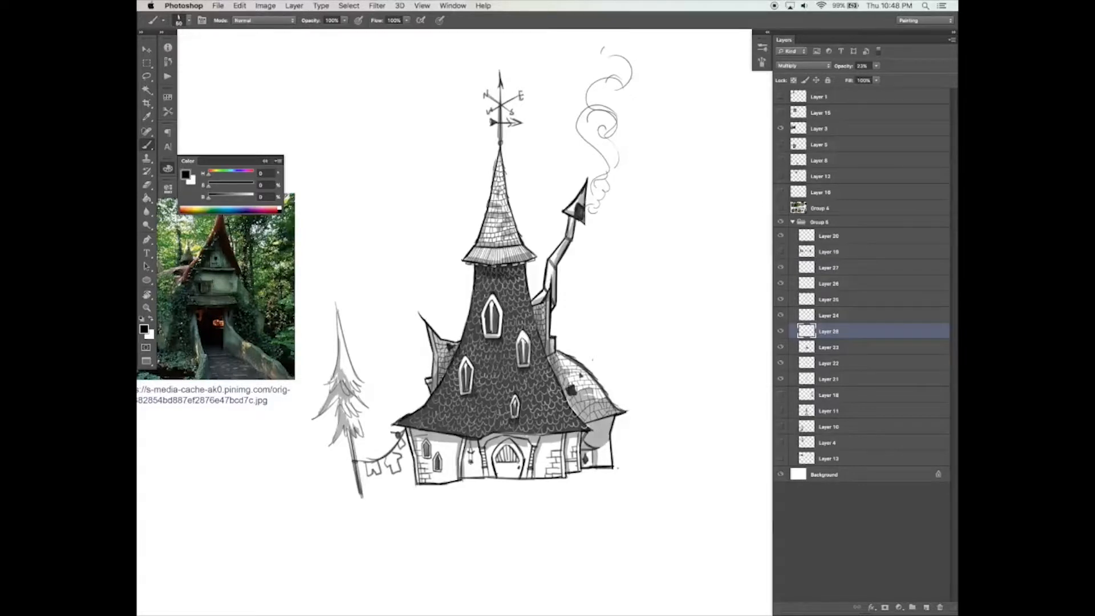
Step: Shade the domed side roof and the annex wall beneath it in light grey
key(e)
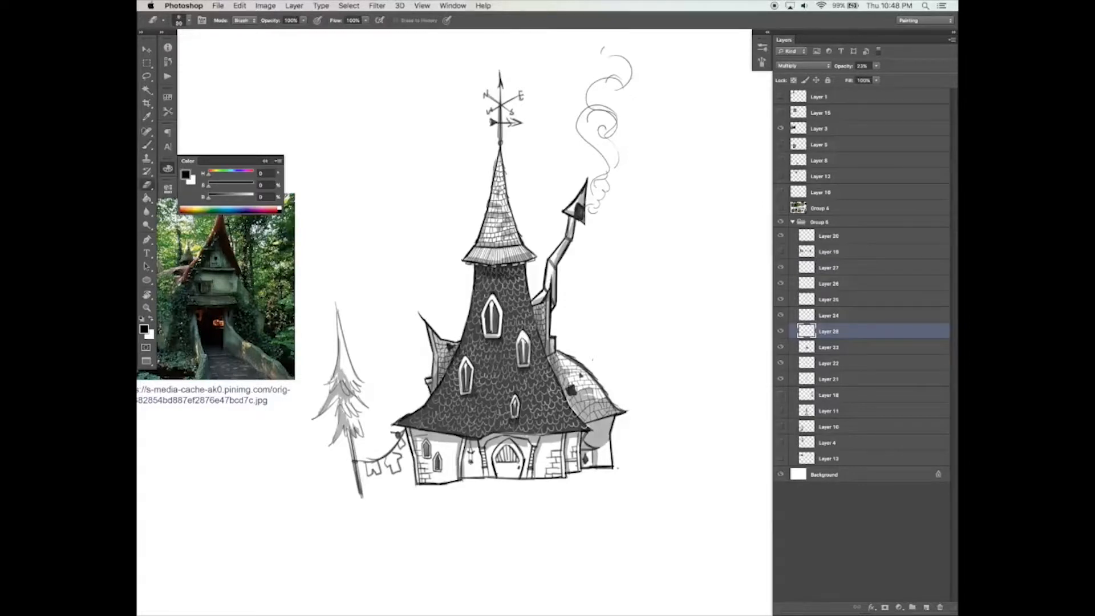
key(b)
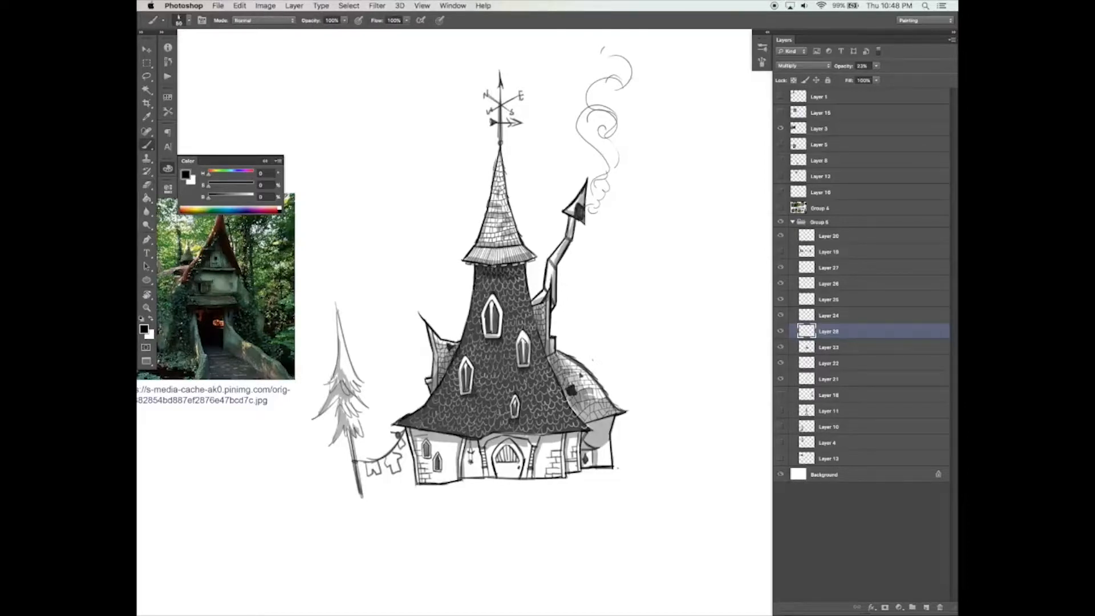
mouse_move(577, 412)
mouse_down()
mouse_move(599, 405)
mouse_move(570, 364)
mouse_move(596, 405)
mouse_move(607, 462)
mouse_move(588, 461)
mouse_move(585, 441)
mouse_up()
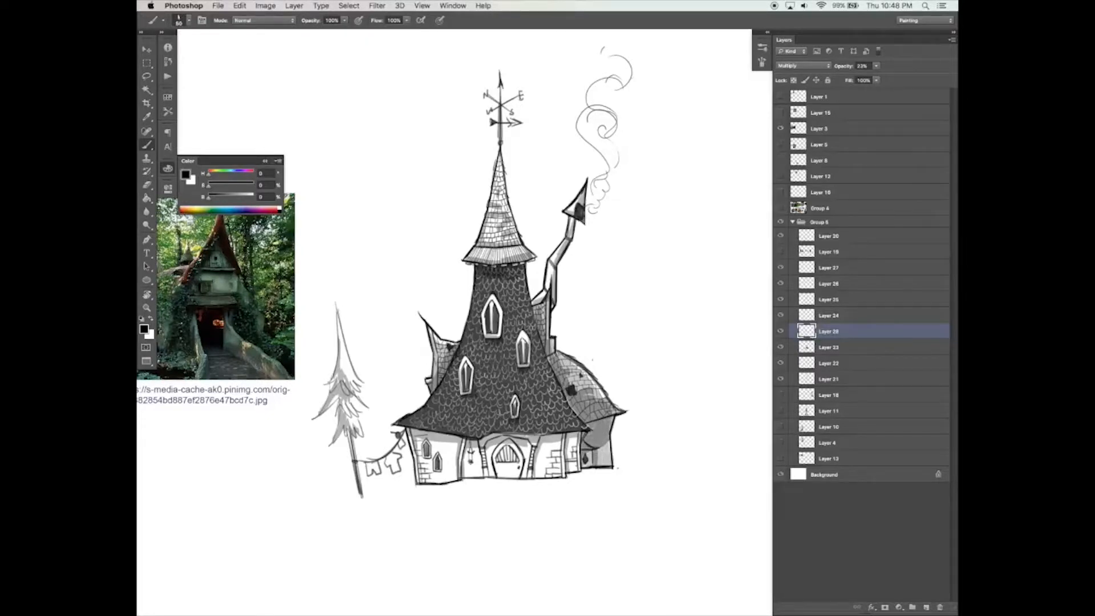
drag(571, 361, 600, 396)
drag(514, 354, 520, 337)
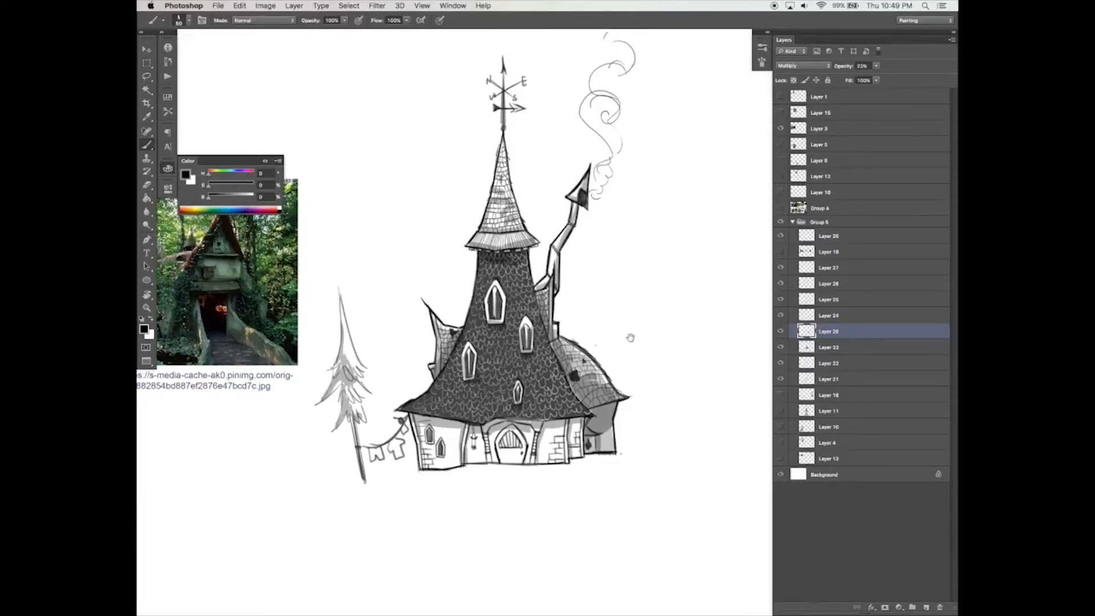
Step: Check the whole canvas with the house group toggled off and on, and hide the photo reference on Layer 3
key(super+minus)
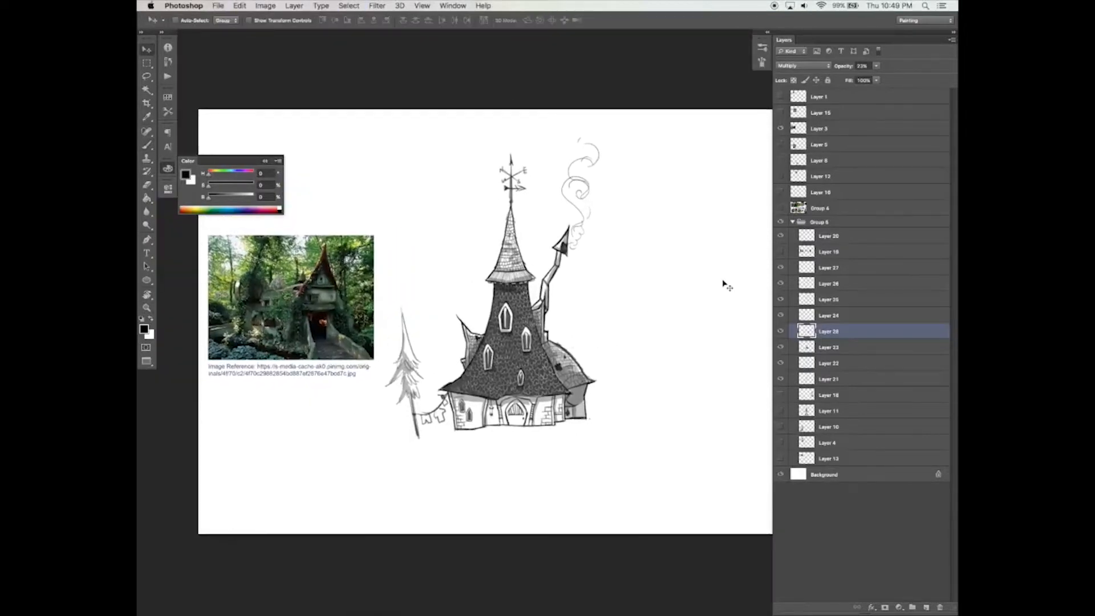
click(781, 222)
click(781, 222)
click(781, 129)
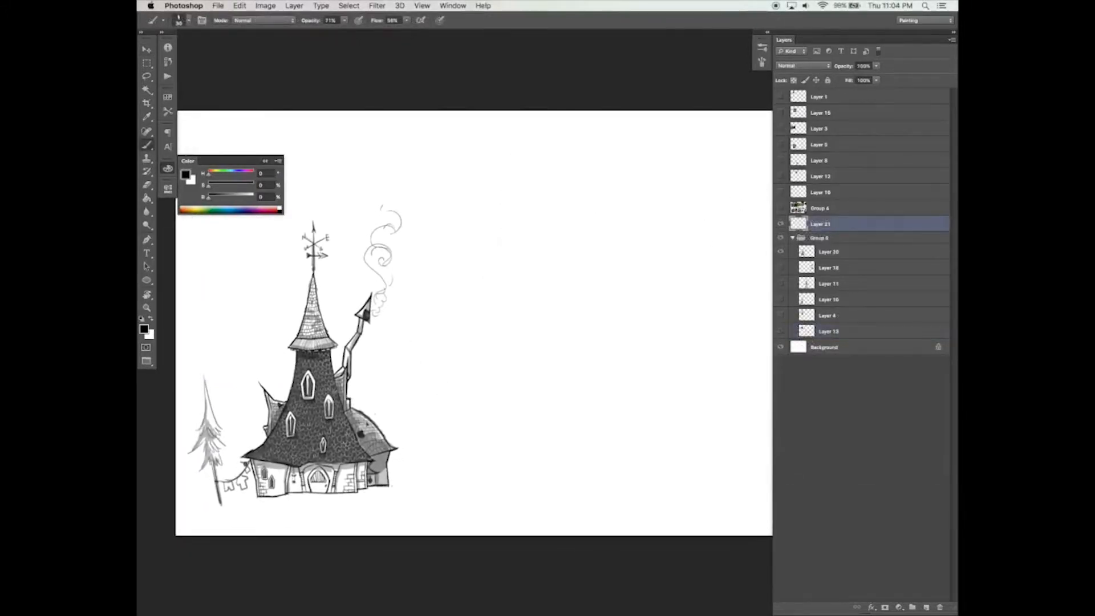
Step: Sketch a small square room in the empty area beside the house to begin a floor plan
mouse_move(489, 430)
mouse_down()
mouse_move(490, 471)
mouse_move(526, 464)
mouse_up()
drag(489, 429, 511, 427)
key(e)
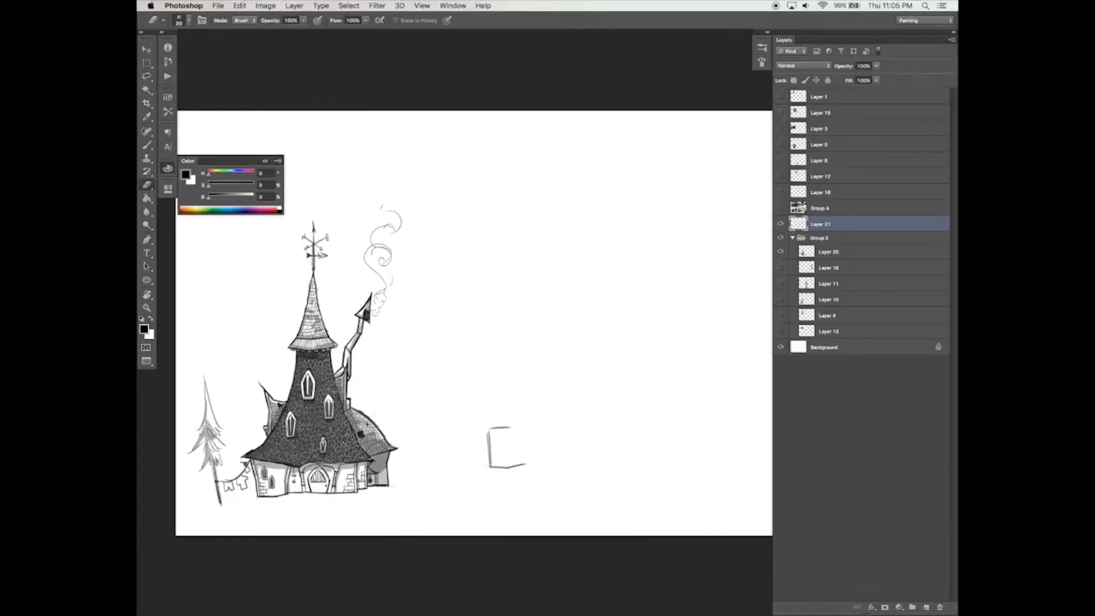
key(b)
drag(529, 422, 527, 460)
mouse_move(490, 426)
mouse_down()
mouse_move(490, 465)
mouse_move(525, 424)
mouse_move(602, 450)
mouse_move(600, 414)
mouse_move(539, 454)
mouse_up()
Step: Hand-letter the label "GROUND FLOOR" beneath the square room
scroll(511, 443, left, 1)
drag(549, 429, 556, 294)
key(Tab)
key(super+=)
mouse_move(574, 383)
mouse_down()
mouse_move(692, 384)
mouse_move(583, 389)
mouse_move(608, 390)
mouse_up()
drag(618, 375, 651, 375)
mouse_move(655, 375)
mouse_down()
mouse_move(655, 389)
mouse_move(692, 383)
mouse_up()
drag(691, 370, 705, 369)
mouse_move(691, 376)
mouse_down()
mouse_move(735, 384)
mouse_move(741, 368)
mouse_move(757, 367)
mouse_move(770, 385)
mouse_up()
mouse_move(769, 365)
mouse_down()
mouse_move(771, 378)
mouse_move(824, 390)
mouse_up()
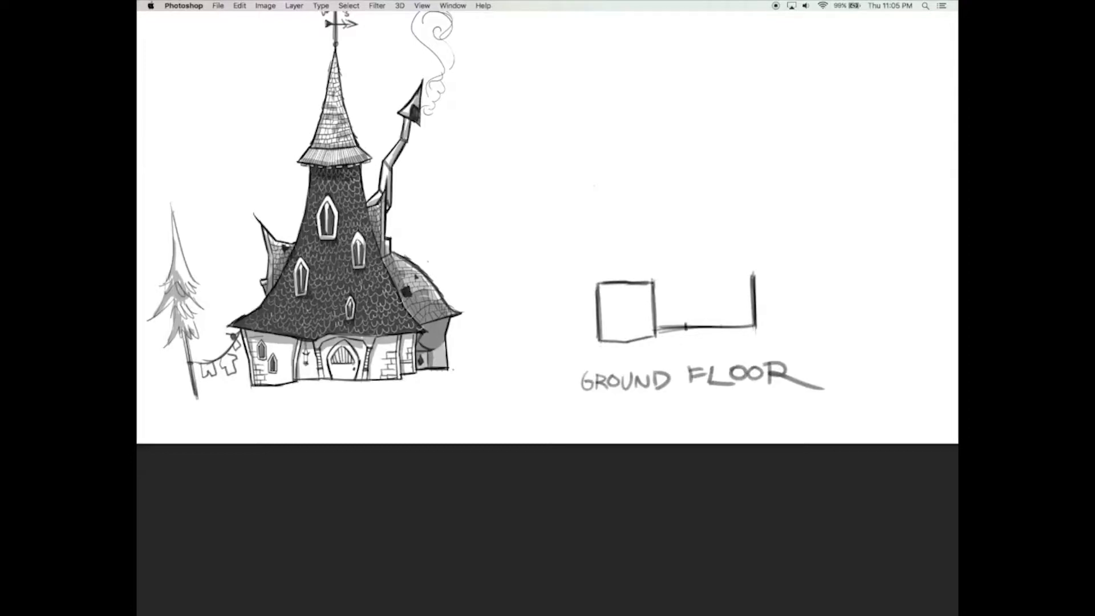
Step: Draw the walls of a larger main room adjoining the square room, with the entrance marked in its front wall
mouse_move(685, 325)
mouse_down()
mouse_move(722, 324)
mouse_move(686, 329)
mouse_up()
drag(757, 316, 771, 315)
drag(645, 279, 644, 235)
mouse_move(644, 235)
mouse_down()
mouse_move(731, 232)
mouse_move(721, 232)
mouse_up()
drag(751, 232, 754, 297)
drag(655, 232, 755, 229)
drag(634, 256, 712, 370)
Step: Move the tower house to the canvas centre and line up the floor plan directly beneath it
key(super+minus)
key(v)
key(Tab)
click(828, 251)
drag(491, 355, 654, 254)
click(820, 224)
drag(710, 355, 638, 355)
Step: Draw the stepped stair recess and the annex walls on the floor plan's outer side, matching the house above
key(Tab)
super+click(613, 393)
drag(594, 393, 600, 389)
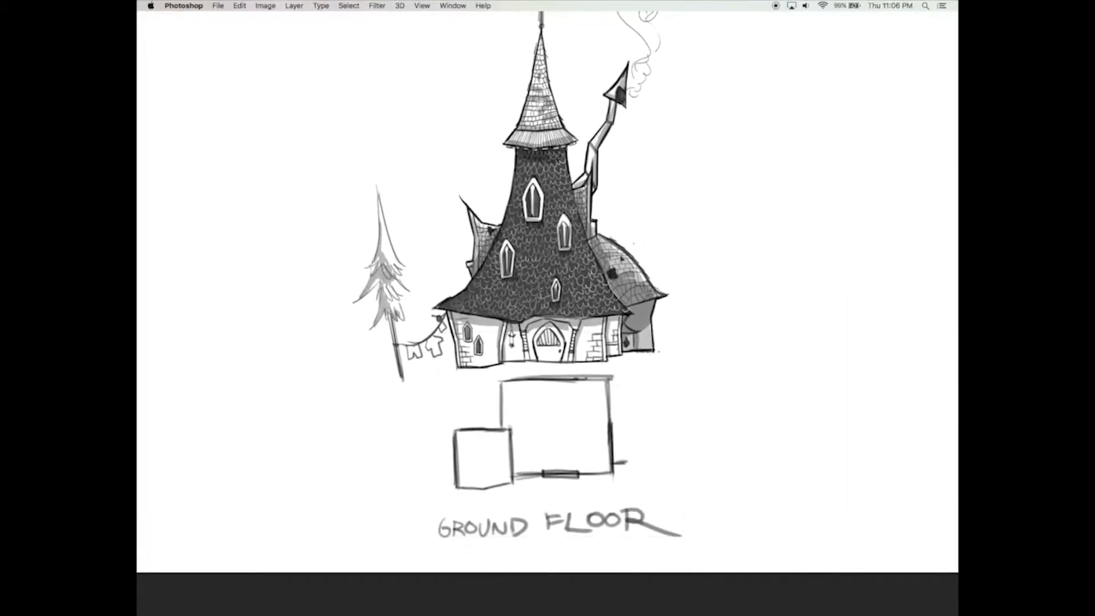
drag(624, 388, 622, 385)
drag(623, 436, 625, 458)
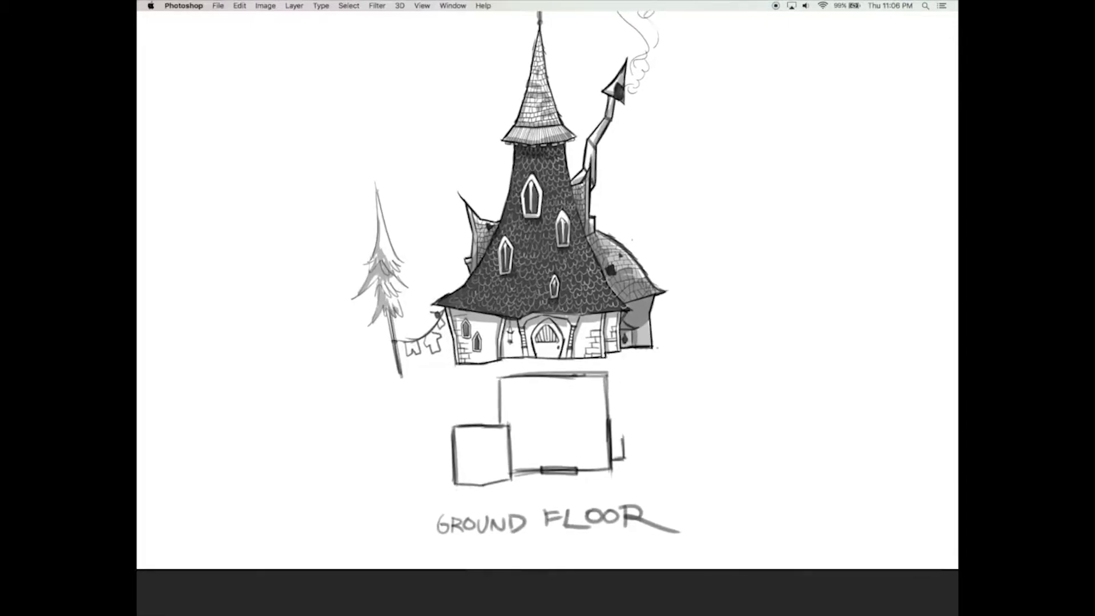
drag(618, 435, 639, 435)
mouse_move(653, 369)
mouse_down()
mouse_move(655, 433)
mouse_move(626, 425)
mouse_up()
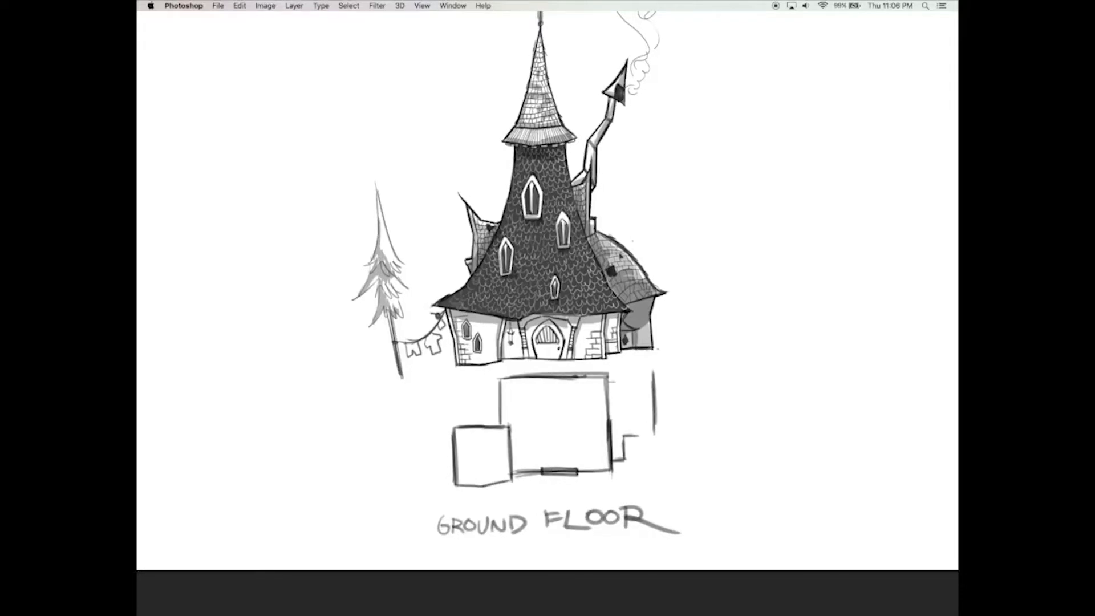
key(Tab)
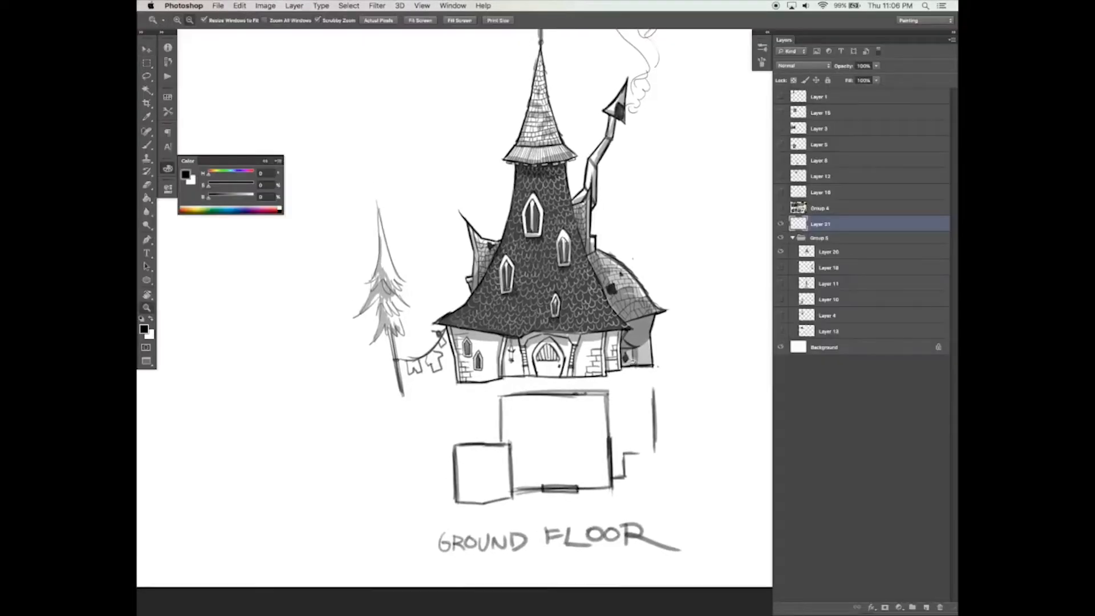
alt+click(632, 361)
super+click(609, 368)
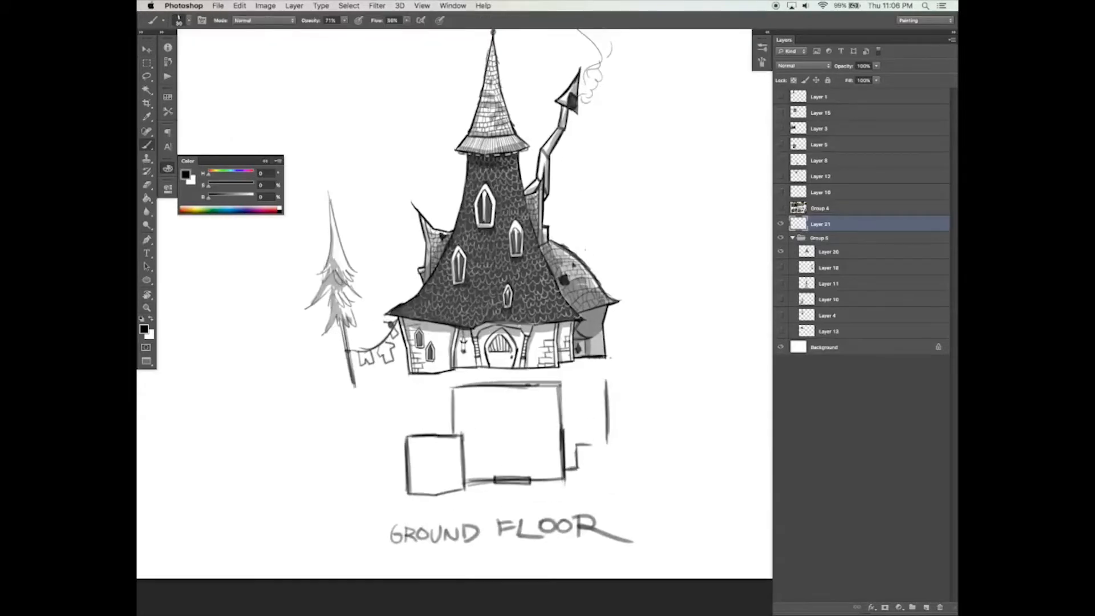
key(Tab)
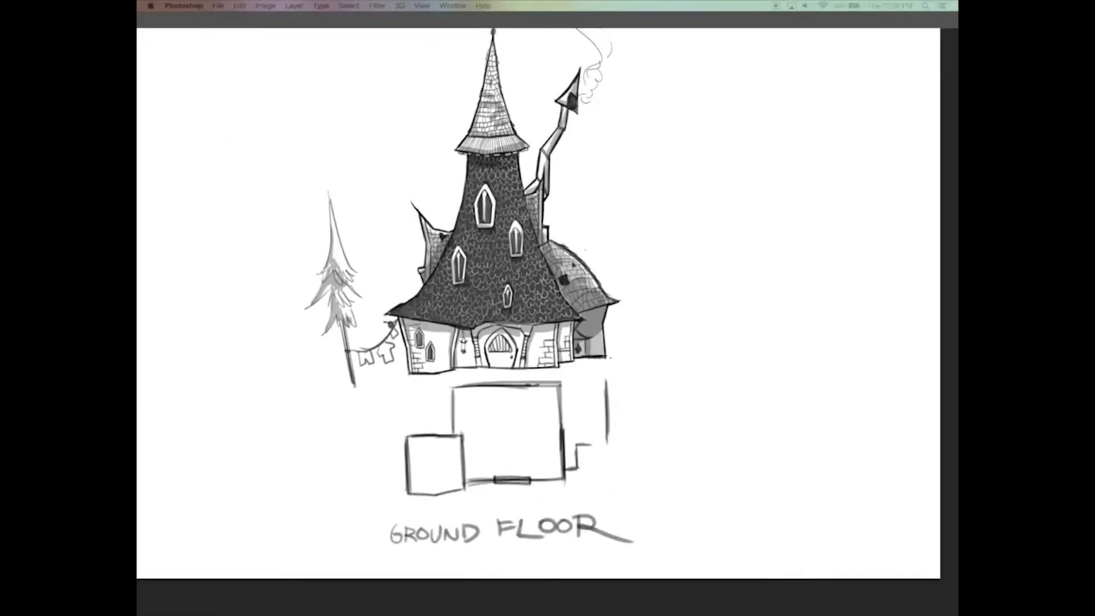
key(Tab)
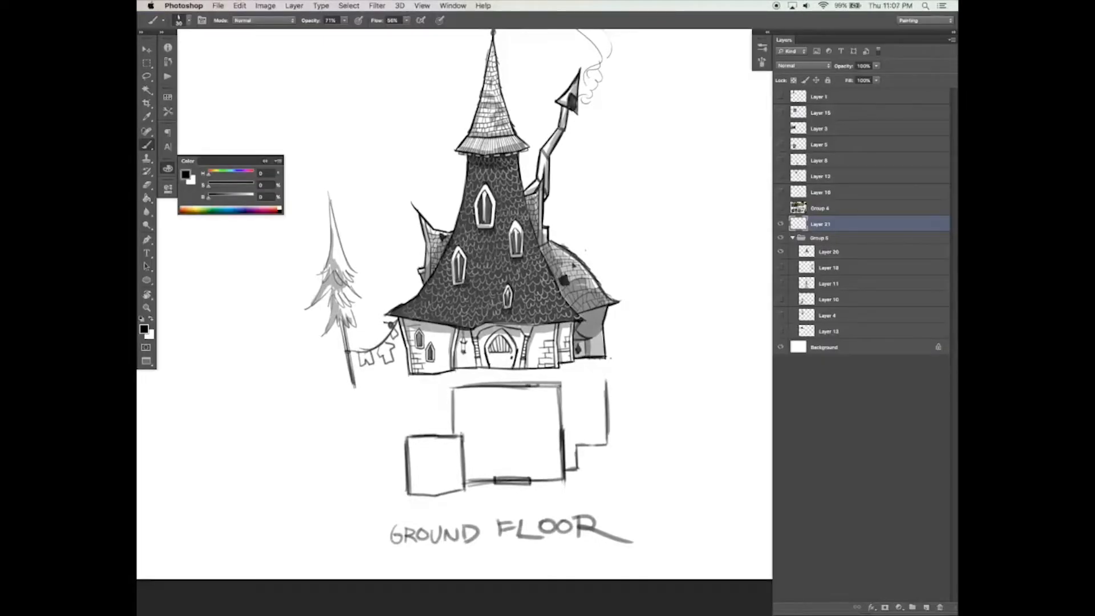
Step: Rework the small square room into a taller rectangle reaching the main room's back wall, with a straight front wall
key(e)
mouse_move(463, 438)
mouse_down()
mouse_move(425, 437)
mouse_move(453, 389)
mouse_move(463, 450)
mouse_move(408, 437)
mouse_up()
key(b)
key(e)
key(b)
drag(405, 382, 407, 456)
drag(404, 382, 462, 380)
drag(405, 379, 463, 380)
key(e)
drag(463, 491, 437, 497)
key(b)
drag(409, 496, 457, 497)
key(e)
key(b)
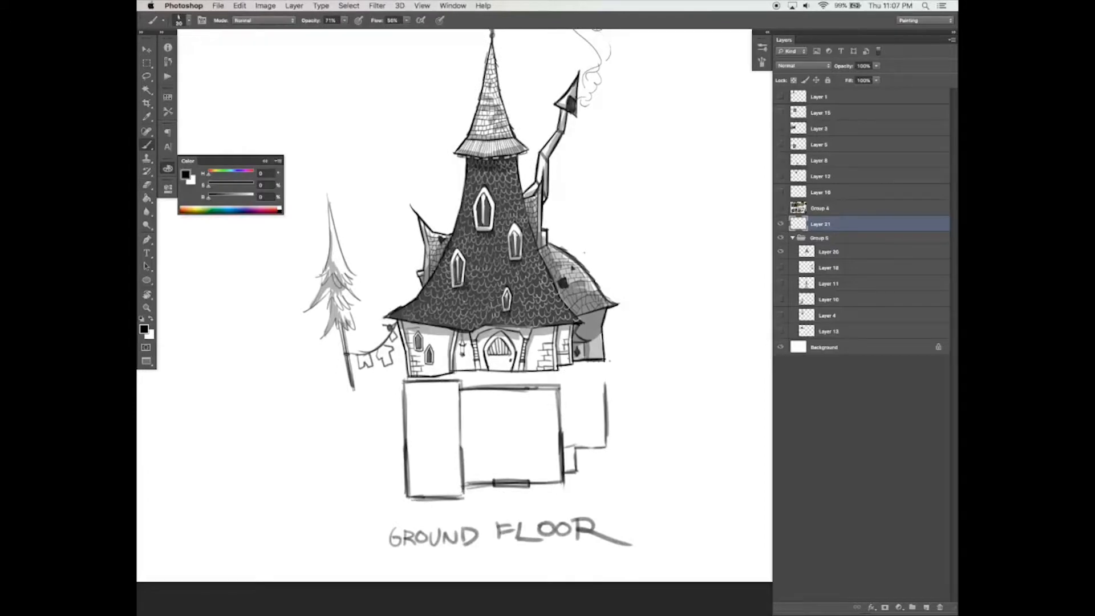
Step: Hide the tower house layer and try a curved back wall for the annex, undoing the attempt
drag(573, 397, 575, 464)
mouse_move(516, 383)
mouse_down()
mouse_move(543, 361)
mouse_move(591, 366)
mouse_move(605, 399)
mouse_up()
click(781, 252)
key(e)
key(super+alt+z)
key(super+alt+z)
key(super+alt+z)
Step: Draw a semicircular back wall joining the annex's outer wall to the main room's back wall, and erase stray lines
key(b)
drag(515, 383, 567, 339)
click(781, 251)
click(781, 251)
drag(514, 383, 605, 384)
drag(557, 348, 603, 384)
key(e)
mouse_move(525, 353)
mouse_down()
mouse_move(567, 340)
mouse_move(597, 371)
mouse_move(552, 329)
mouse_move(577, 329)
mouse_up()
Step: Extend the main room's back wall around the stair recess and erase the middle of the old side wall
key(b)
scroll(559, 365, down, 1)
mouse_move(545, 331)
mouse_down()
mouse_move(579, 329)
mouse_move(602, 374)
mouse_move(573, 370)
mouse_up()
key(e)
drag(573, 371, 561, 440)
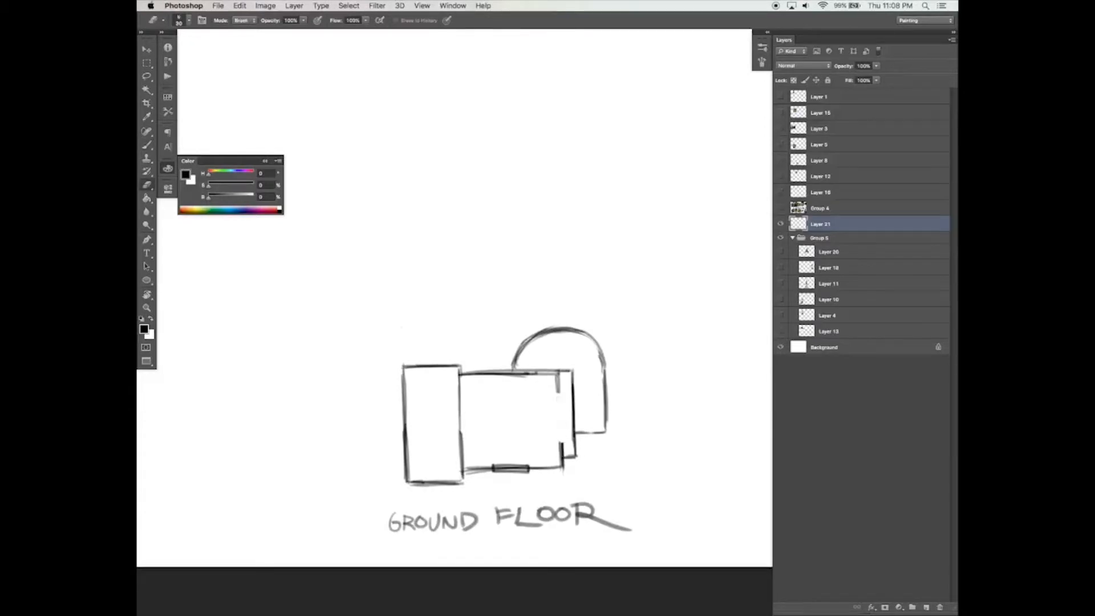
Step: Draw door openings with quarter-circle swings in the main room's front wall and in the back wall to the annex
key(b)
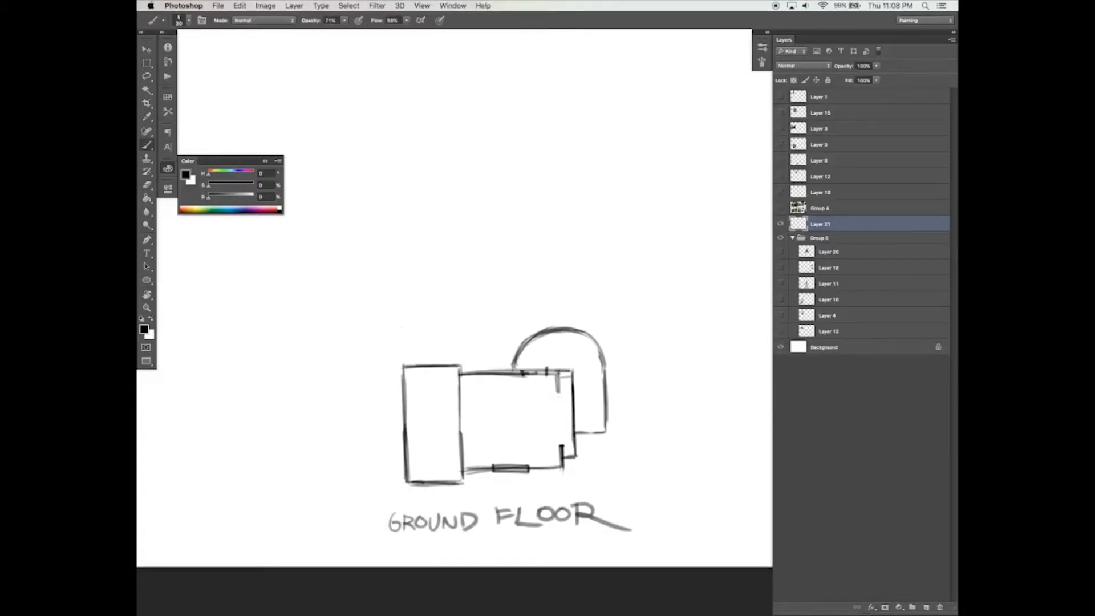
mouse_move(494, 463)
mouse_down()
mouse_move(527, 452)
mouse_move(528, 466)
mouse_up()
drag(527, 438, 527, 467)
drag(524, 367, 546, 351)
drag(549, 350, 546, 369)
mouse_move(548, 349)
mouse_down()
mouse_move(539, 373)
mouse_move(550, 375)
mouse_move(519, 376)
mouse_up()
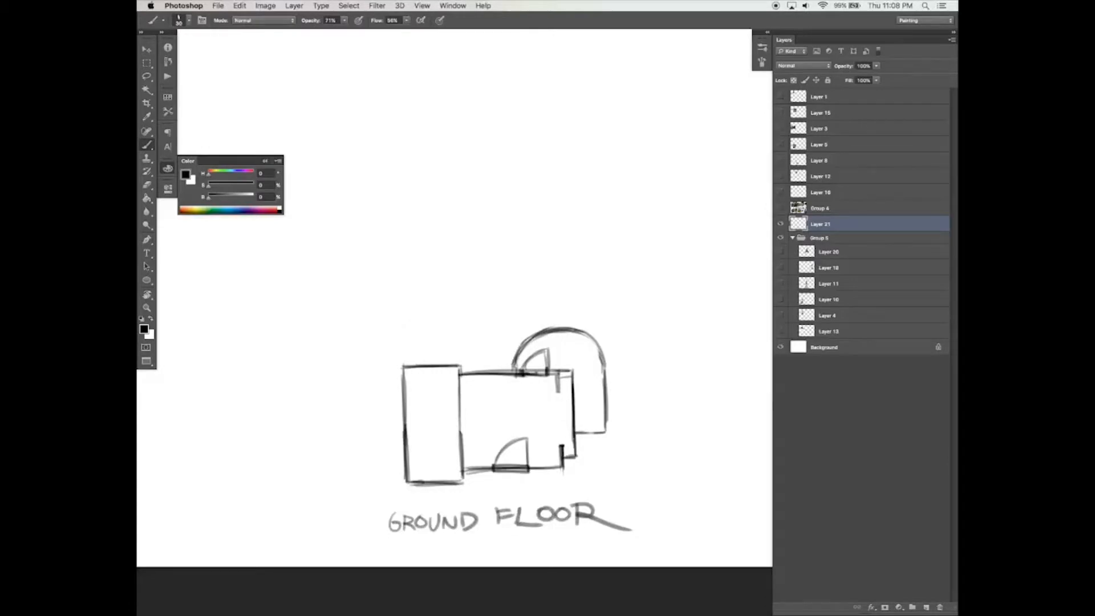
Step: Draw stair treads along the narrow recess beside the main room, with a dashed line along their inner edge
drag(586, 378, 589, 374)
key(alt+super+z)
key(alt+super+z)
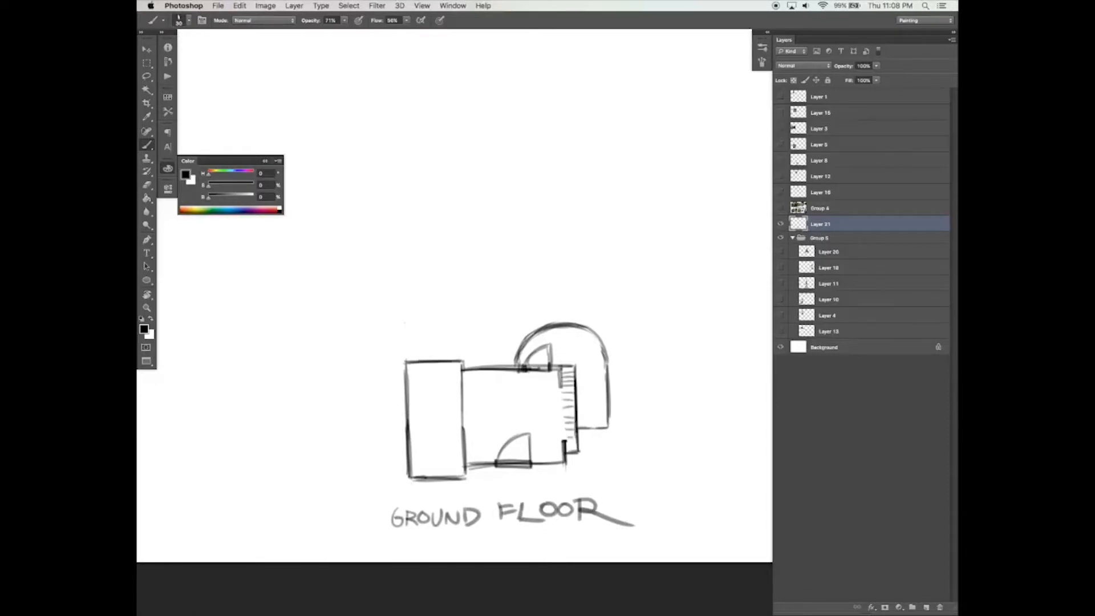
drag(625, 358, 617, 357)
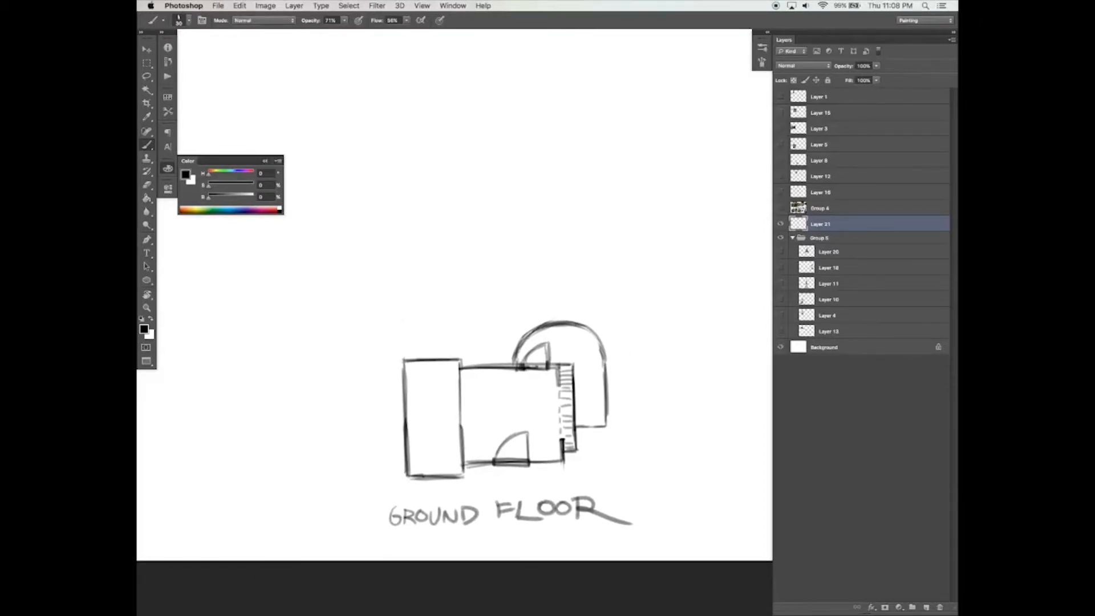
Step: Check the brush's Dual Brush settings
click(762, 61)
click(595, 108)
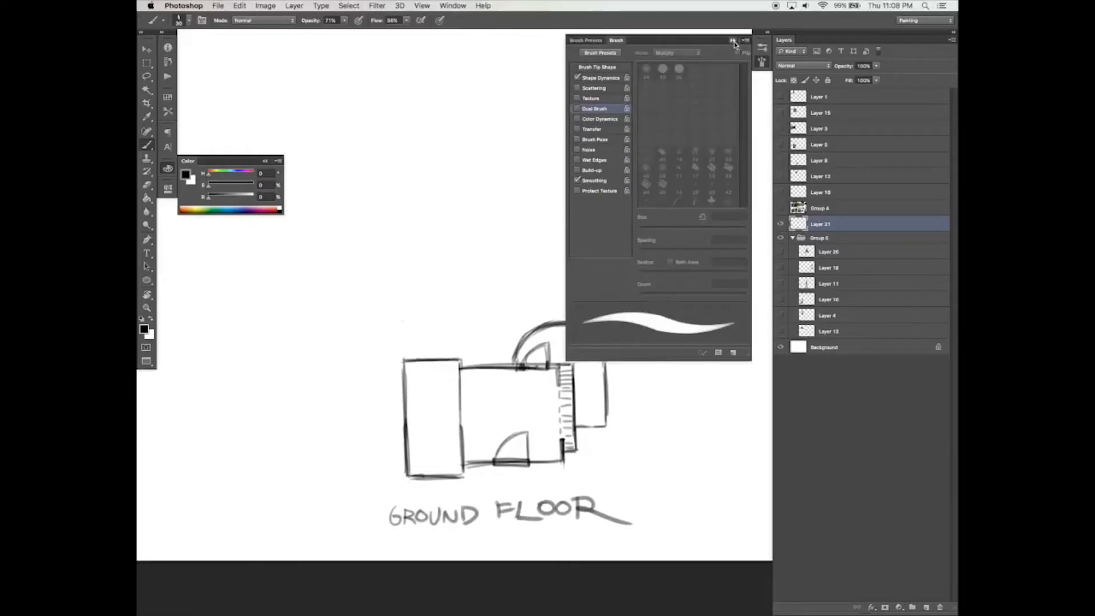
click(737, 41)
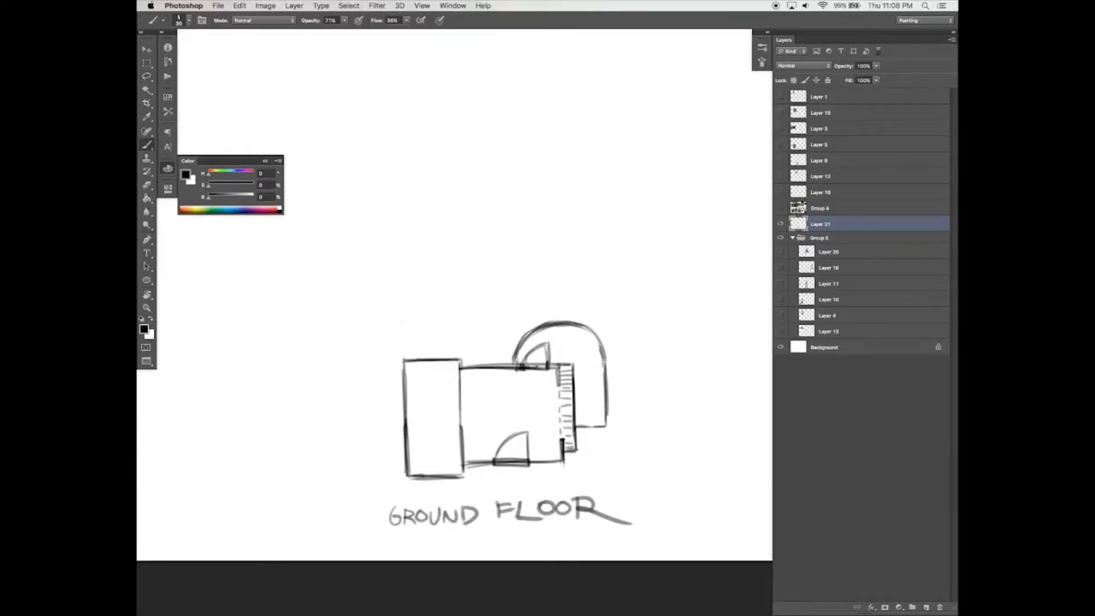
Step: Show the tower house again, move it to the canvas's lower-left area with the floor plan above it, and save
click(781, 253)
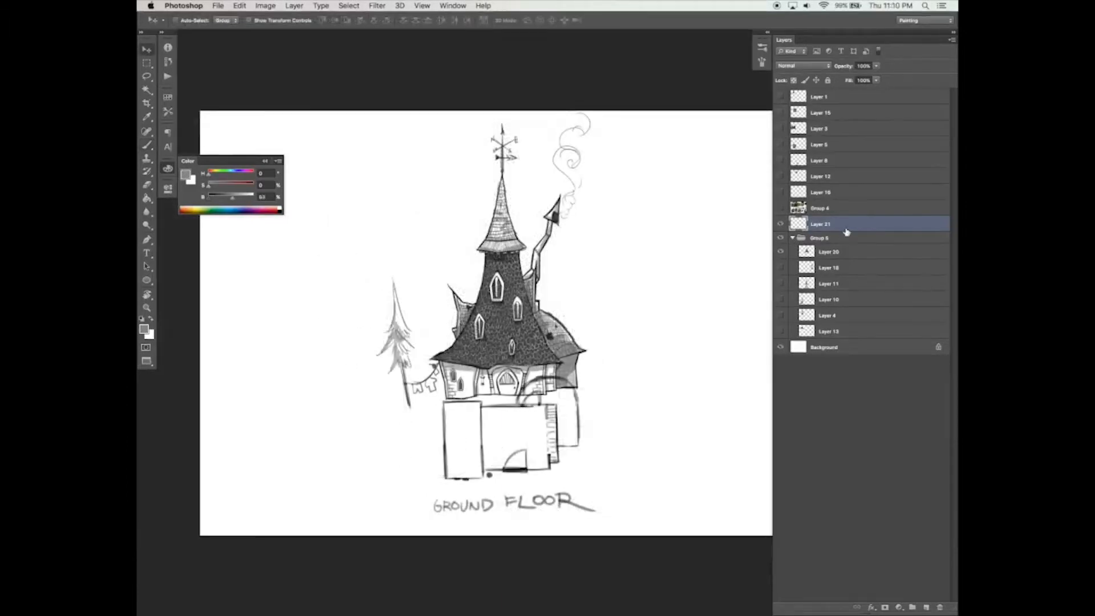
mouse_move(591, 463)
mouse_down()
mouse_move(539, 306)
mouse_move(482, 196)
mouse_move(539, 207)
mouse_up()
click(831, 252)
drag(536, 353, 366, 451)
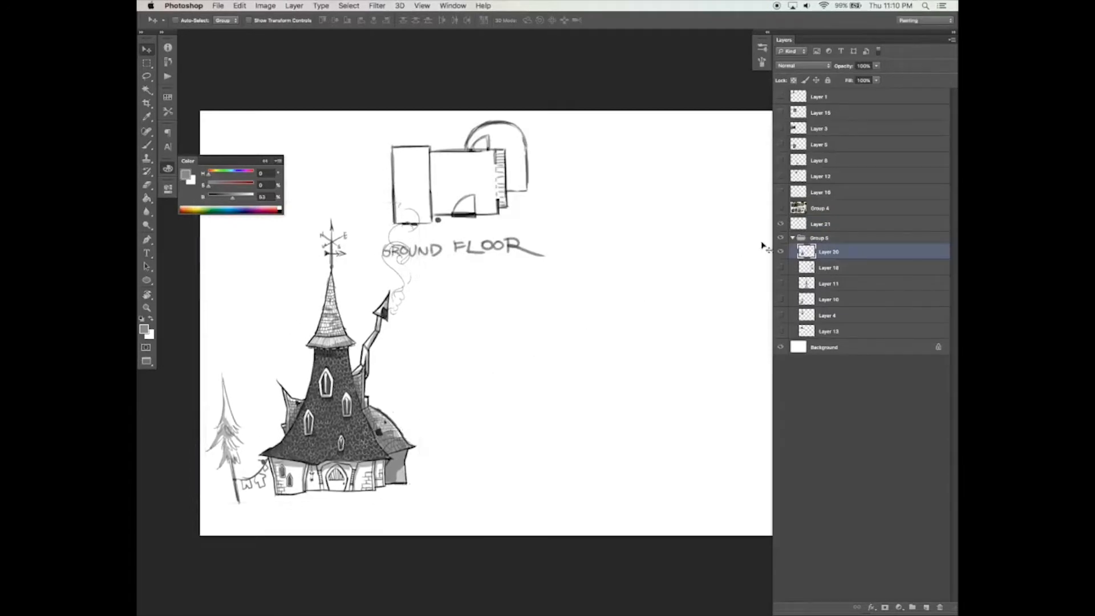
click(830, 225)
drag(501, 220, 272, 186)
click(265, 162)
drag(432, 267, 426, 255)
key(super+s)
Step: Add a new layer above the tower house layer and make a first curved tower-wall stroke in the empty area
key(b)
click(834, 254)
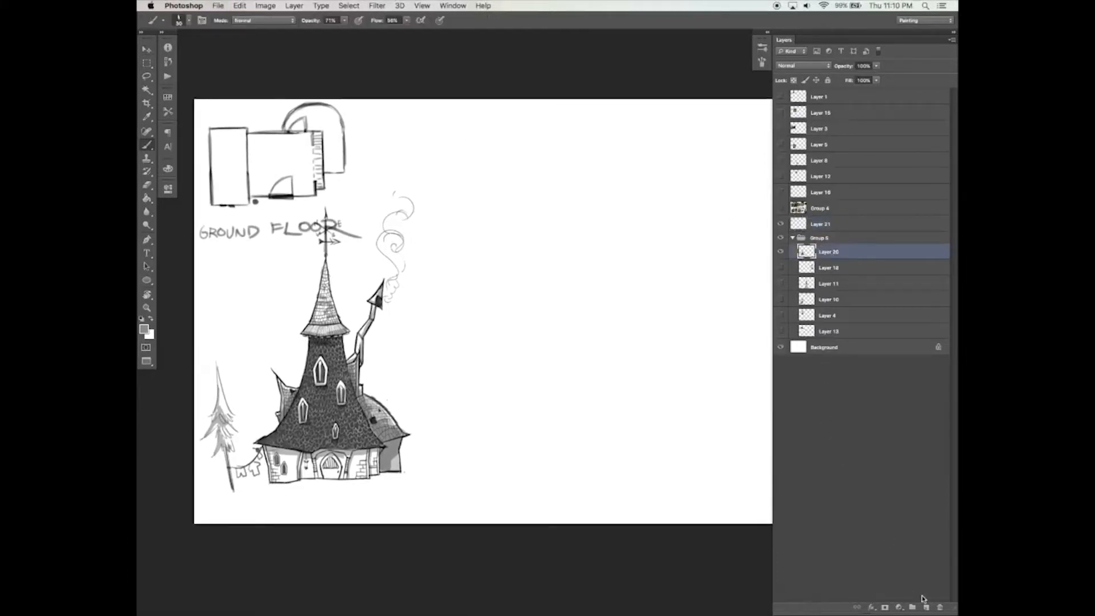
click(926, 607)
drag(536, 405, 692, 361)
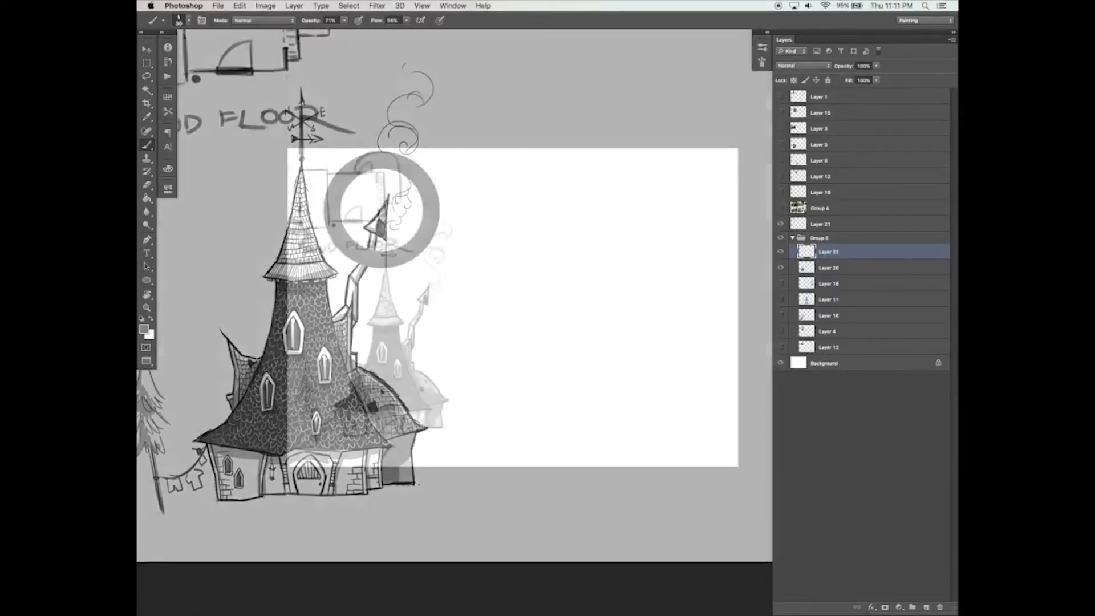
drag(508, 349, 497, 391)
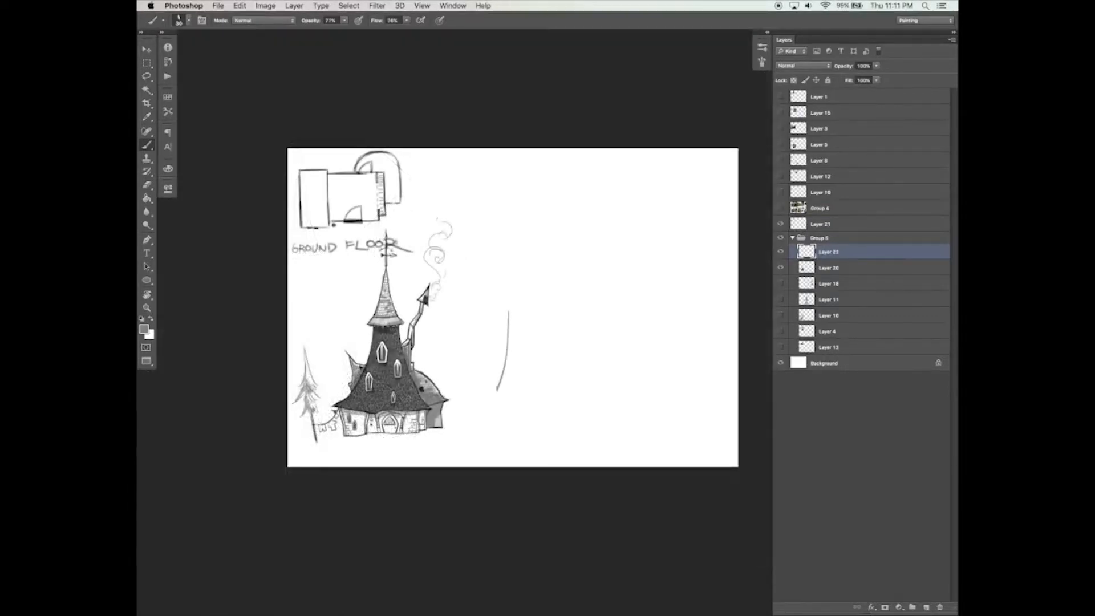
Step: Strengthen the curved tower wall and cap it with a short horizontal line level with the tower's eaves, erasing the excess
drag(511, 303, 490, 399)
drag(402, 327, 536, 327)
key(super+z)
drag(403, 327, 523, 327)
key(e)
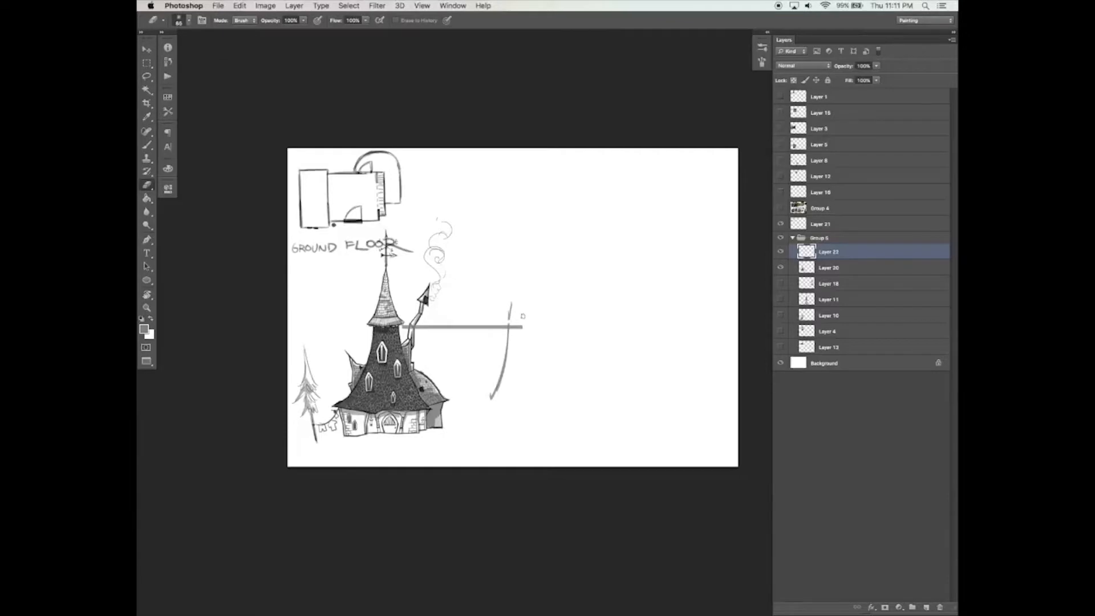
mouse_move(511, 317)
mouse_down()
mouse_move(516, 301)
mouse_move(465, 326)
mouse_move(402, 327)
mouse_up()
key(b)
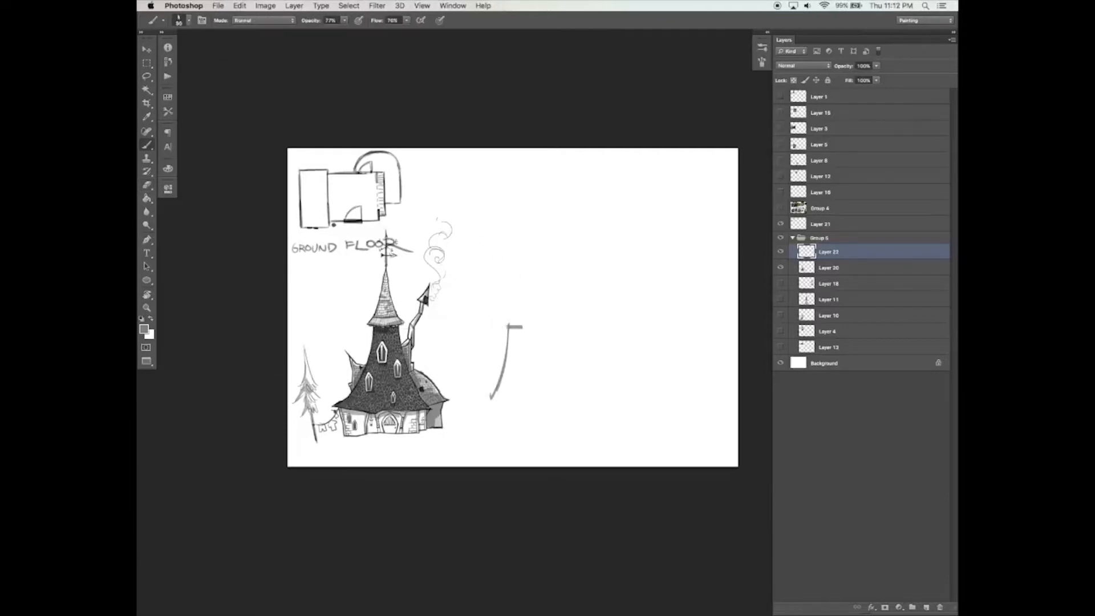
Step: Draw the second curved wall of the tower outline and close its base with a thick, slightly angled eaves line
mouse_move(523, 328)
mouse_down()
mouse_move(530, 391)
mouse_move(547, 402)
mouse_up()
drag(486, 402, 513, 405)
drag(487, 404, 516, 407)
mouse_move(517, 407)
mouse_down()
mouse_move(549, 403)
mouse_move(515, 407)
mouse_up()
drag(515, 407, 540, 405)
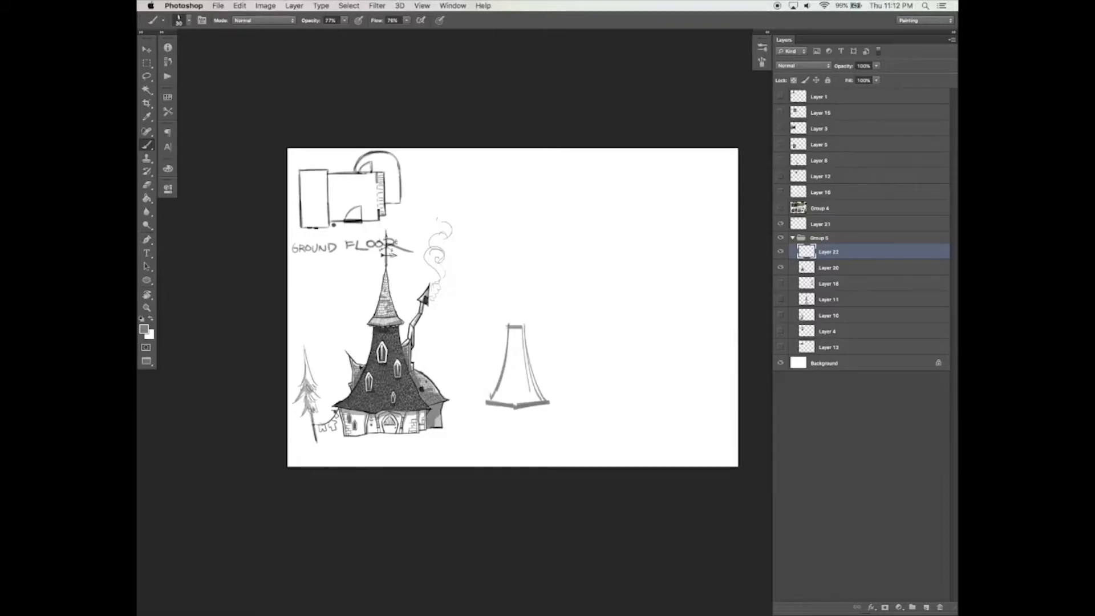
Step: Check the brush settings and sketch a short vertical wall line beneath the eaves, with a light curve across the roof
click(763, 62)
click(611, 78)
click(737, 40)
drag(415, 324, 526, 323)
key(super+z)
drag(530, 374, 549, 380)
drag(495, 406, 494, 428)
drag(561, 348, 552, 336)
Step: Move the ground-floor plan above the new tower sketch and rotate it 90° clockwise so it lines up with the tower
click(828, 225)
key(v)
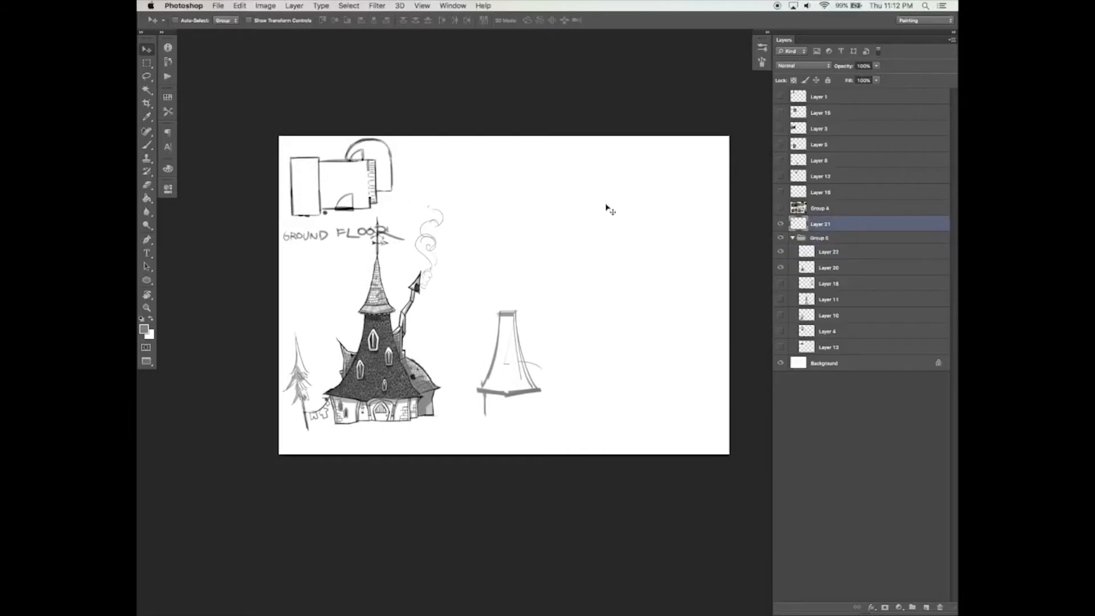
drag(609, 208, 787, 252)
click(839, 249)
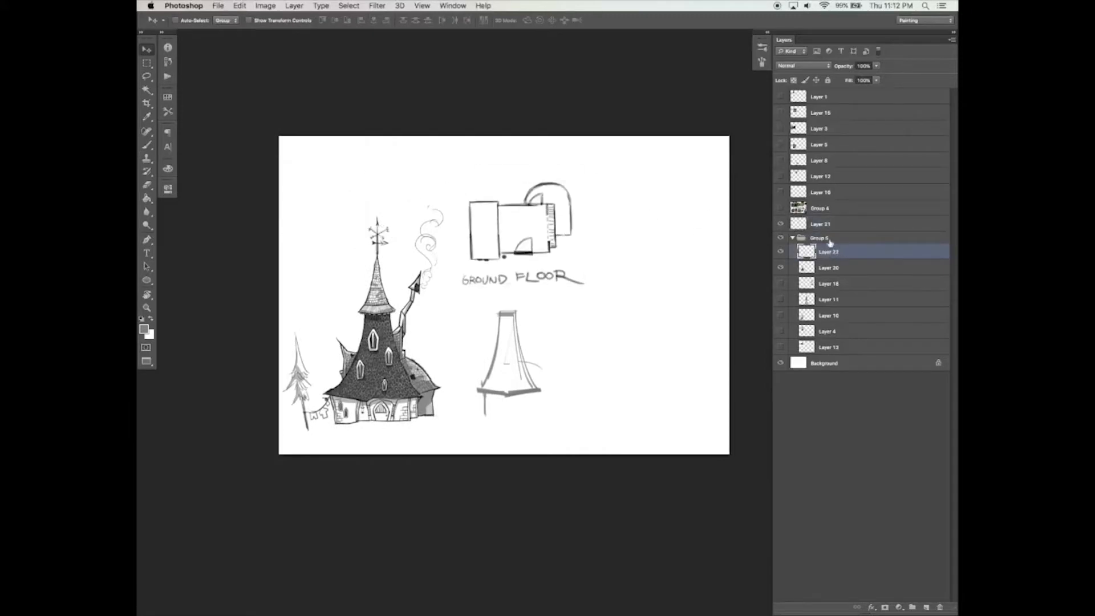
key(ctrl+t)
key(Escape)
click(824, 224)
key(ctrl+t)
drag(687, 278, 512, 370)
key(Return)
drag(565, 276, 563, 288)
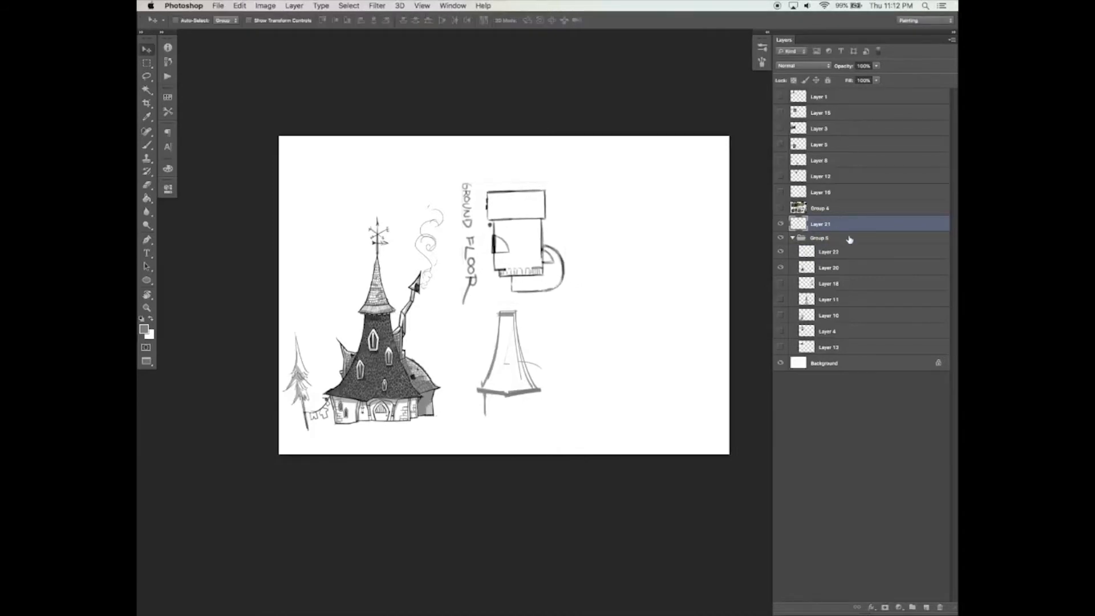
Step: On the tower sketch layer, erase the stray curve and strengthen the tower's sloping roof outline
click(837, 253)
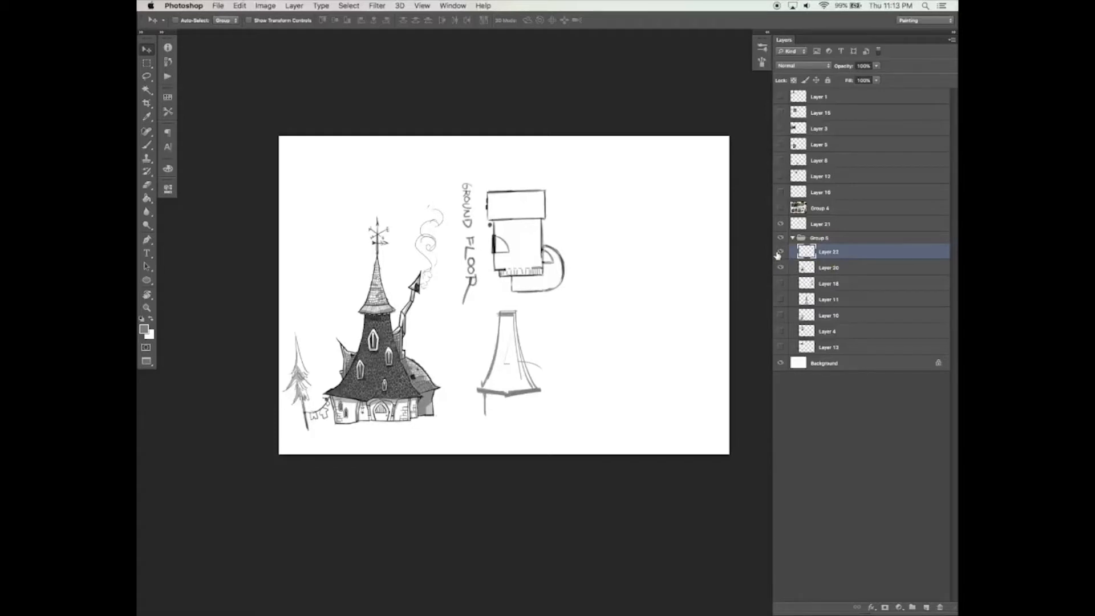
key(e)
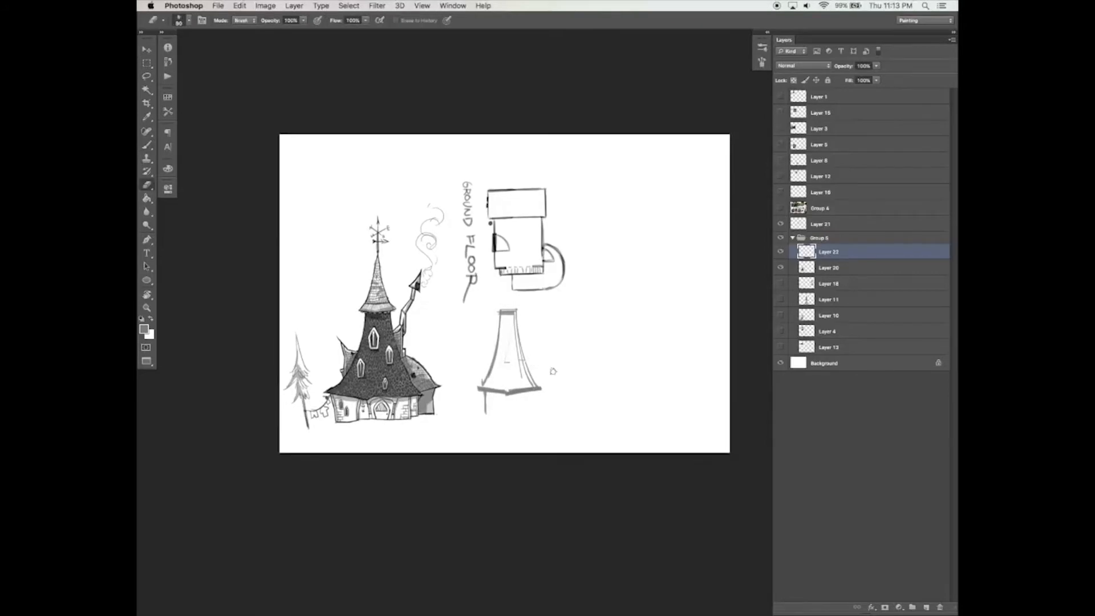
key(b)
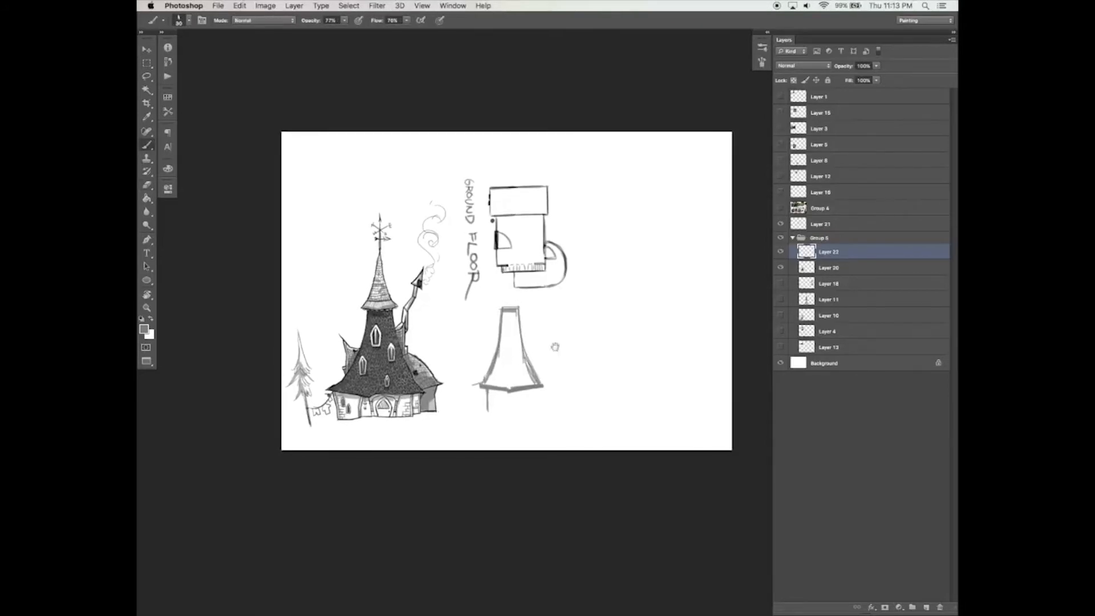
super+click(553, 346)
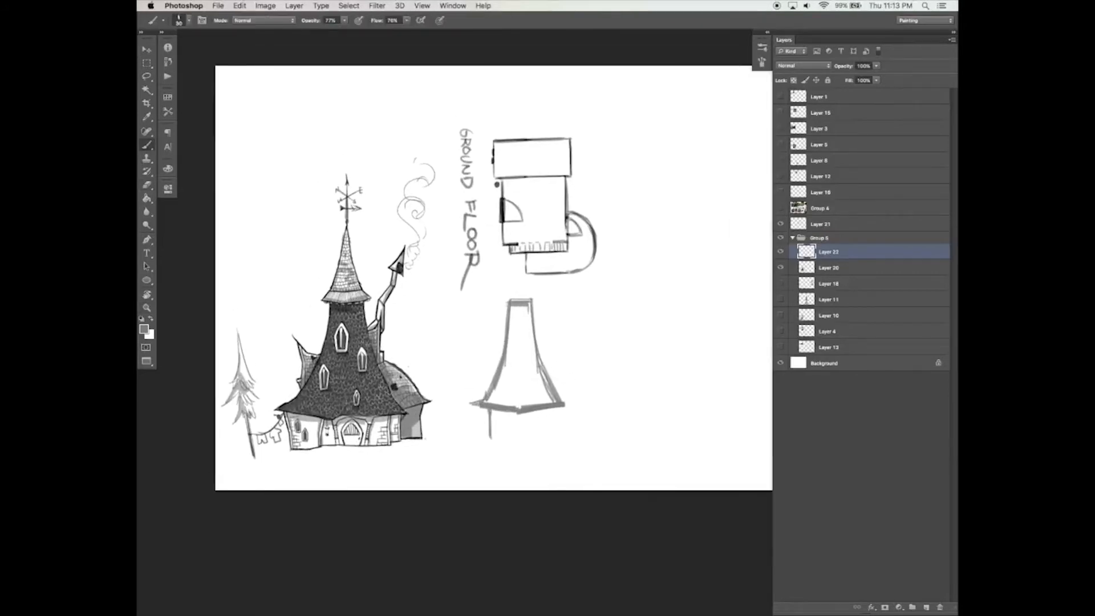
Step: Select the right half of the tower sketch, shift it outward to widen the base, and bridge the gap in the eaves
key(m)
mouse_move(517, 291)
mouse_down()
mouse_move(571, 391)
mouse_move(598, 407)
mouse_up()
key(l)
mouse_move(539, 387)
mouse_down()
mouse_move(556, 422)
mouse_move(580, 379)
mouse_move(607, 390)
mouse_up()
key(v)
key(ctrl+d)
key(b)
drag(507, 408, 528, 409)
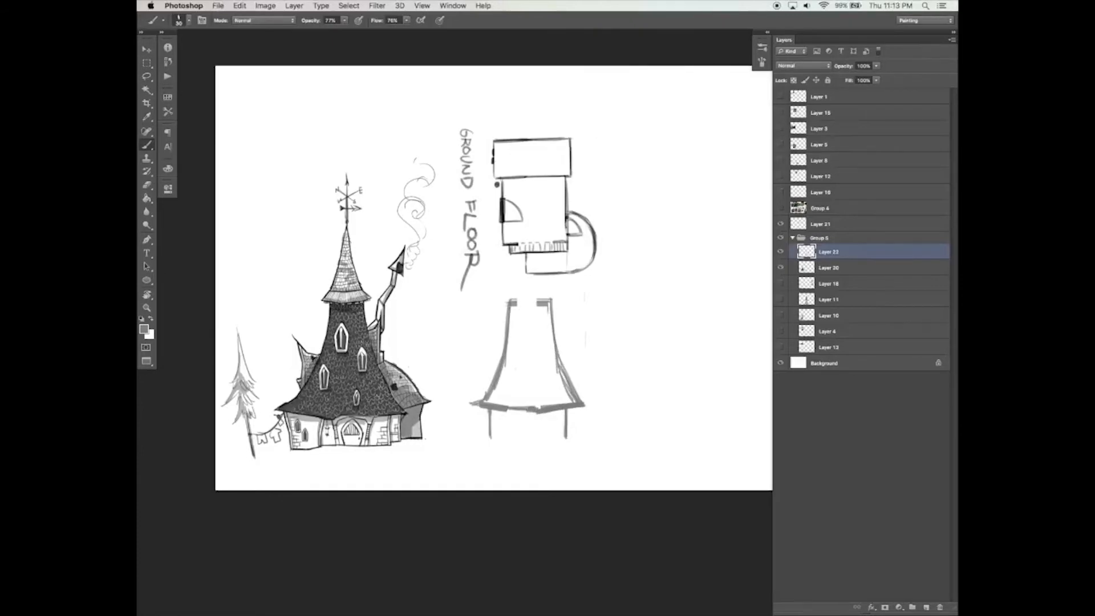
Step: Erase the tower's upper walls and redraw them narrower, using a horizontal guide from the house's spire base
key(e)
drag(516, 303, 495, 369)
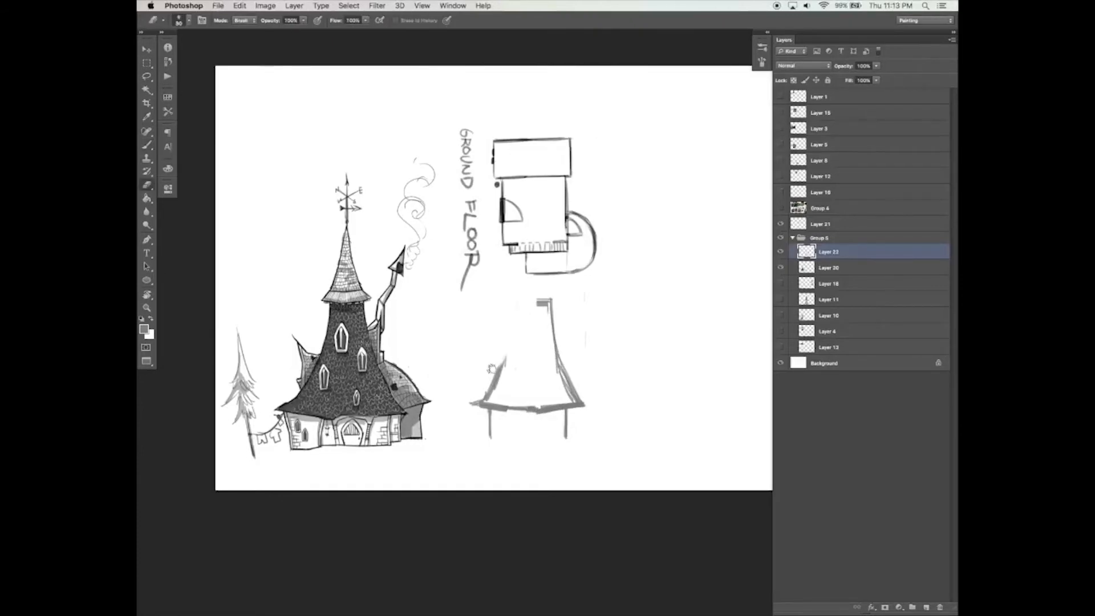
drag(541, 304, 574, 394)
key(b)
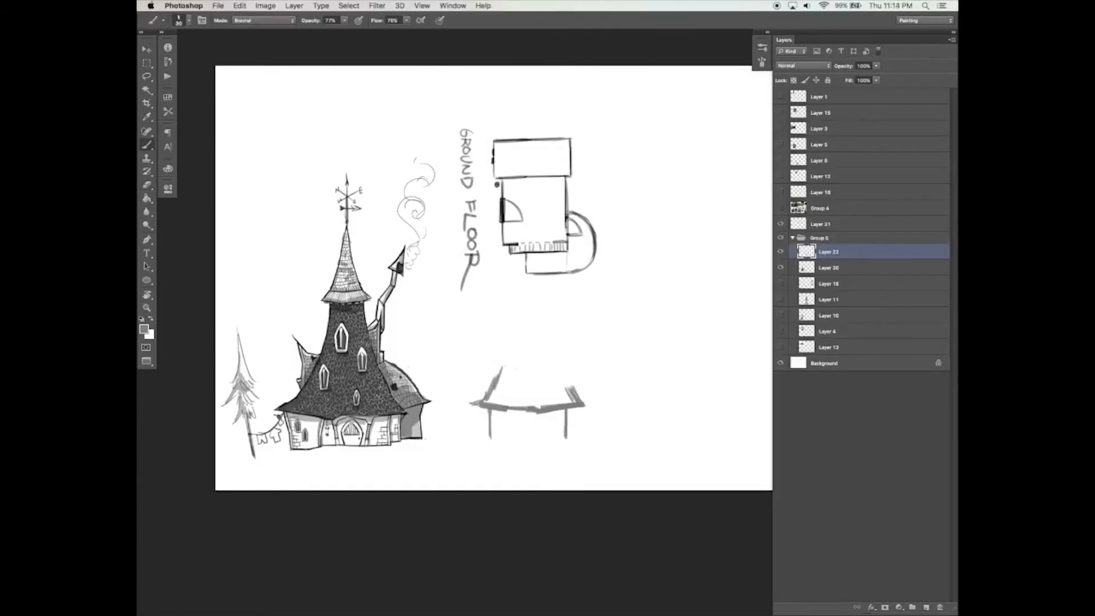
drag(522, 306, 378, 307)
drag(515, 300, 489, 394)
drag(537, 299, 570, 393)
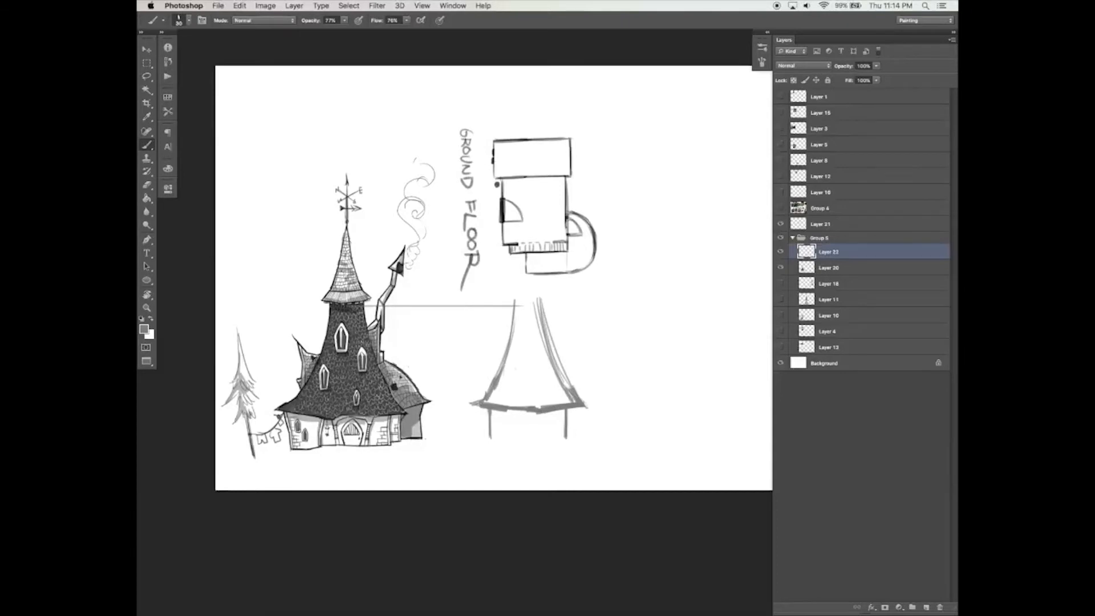
Step: Draw a guide level with the house's spire tip and sketch the pointed spire on top of the new tower
mouse_move(502, 219)
mouse_down()
mouse_move(352, 221)
mouse_move(392, 235)
mouse_up()
key(super+z)
drag(348, 221, 498, 219)
key(super+z)
mouse_move(346, 221)
mouse_down()
mouse_move(517, 220)
mouse_move(507, 304)
mouse_up()
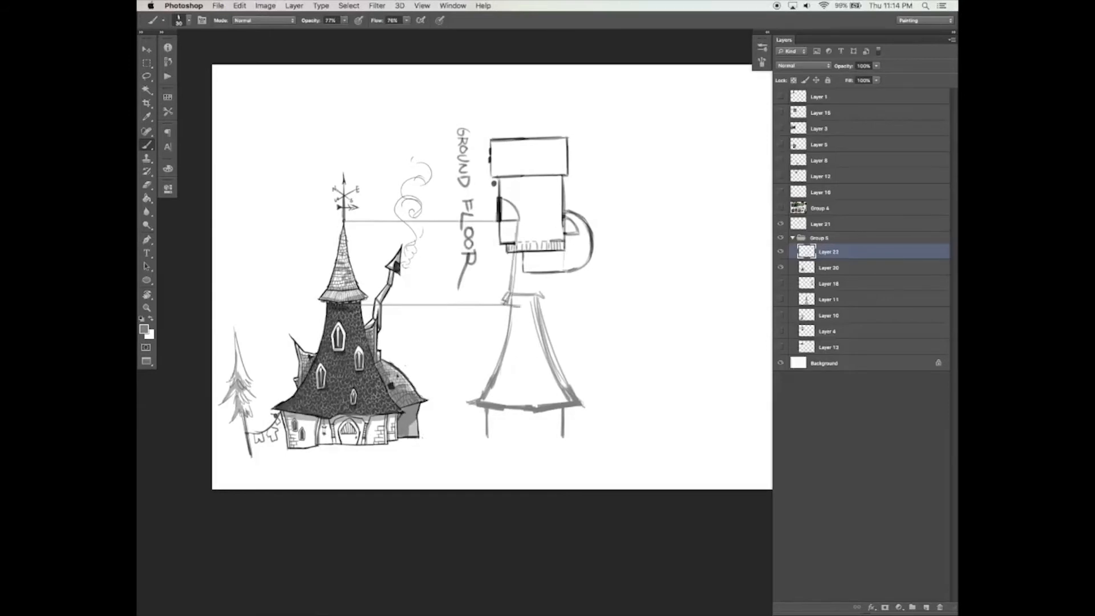
drag(525, 221, 507, 290)
drag(522, 223, 509, 271)
drag(521, 218, 535, 290)
drag(522, 215, 530, 268)
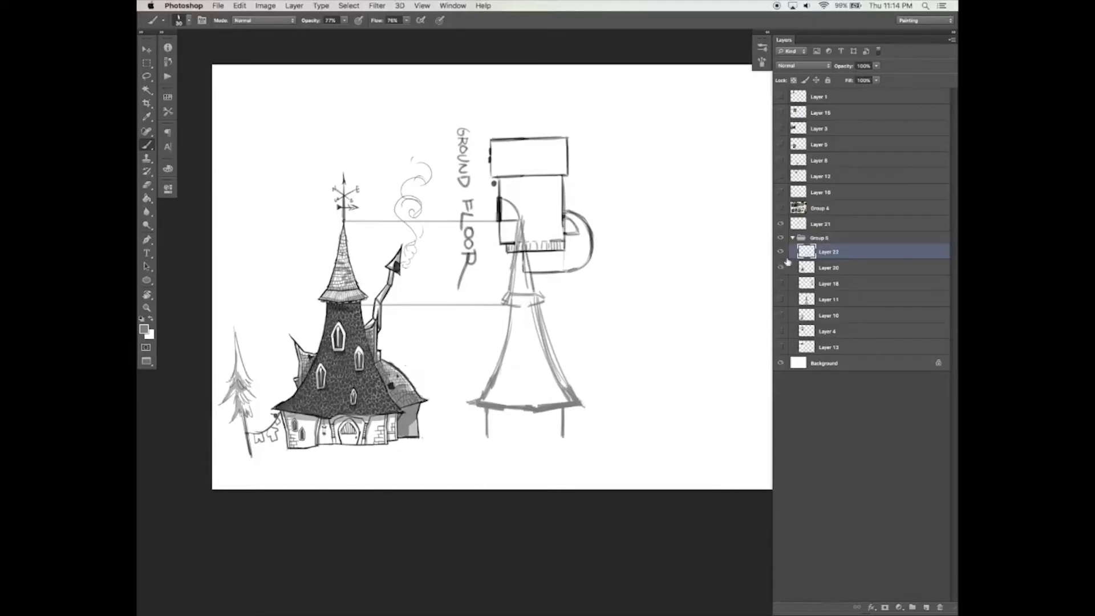
Step: With the floor plan hidden, draw the spire's pole using guides from the weather vane and add short strokes along the spire's rim
click(781, 224)
drag(518, 172, 519, 219)
drag(343, 196, 486, 196)
drag(343, 176, 523, 175)
drag(517, 172, 516, 191)
drag(512, 295, 510, 306)
drag(518, 295, 517, 306)
drag(524, 295, 526, 306)
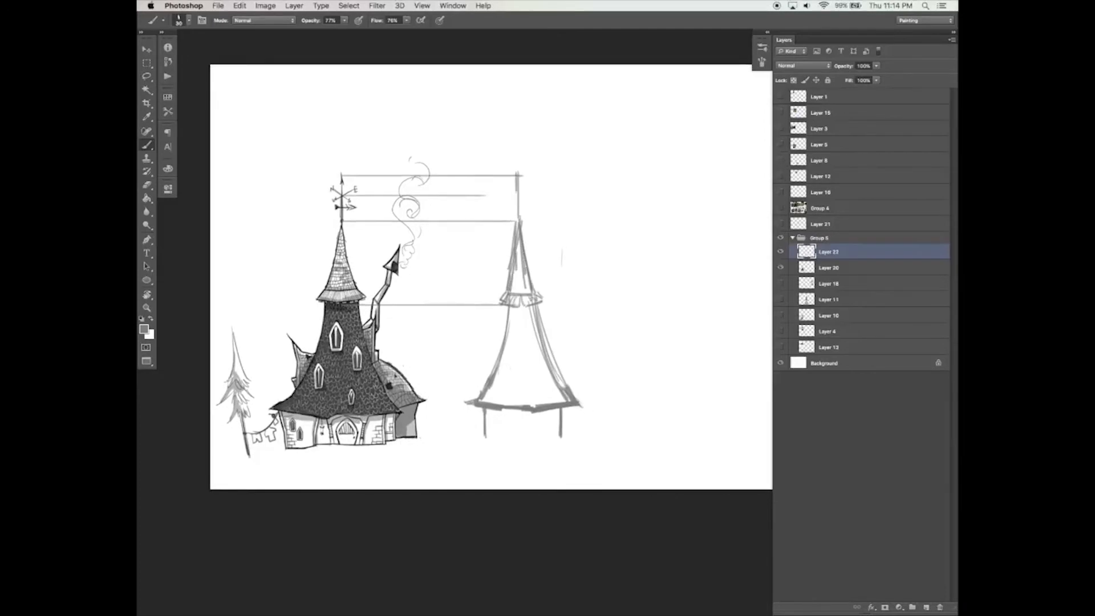
Step: Show the floor plan again, add a second wall line below the eaves, and draw guides across from the chimney and rounded roof
click(781, 223)
drag(518, 409, 519, 438)
drag(380, 360, 566, 360)
drag(378, 331, 522, 331)
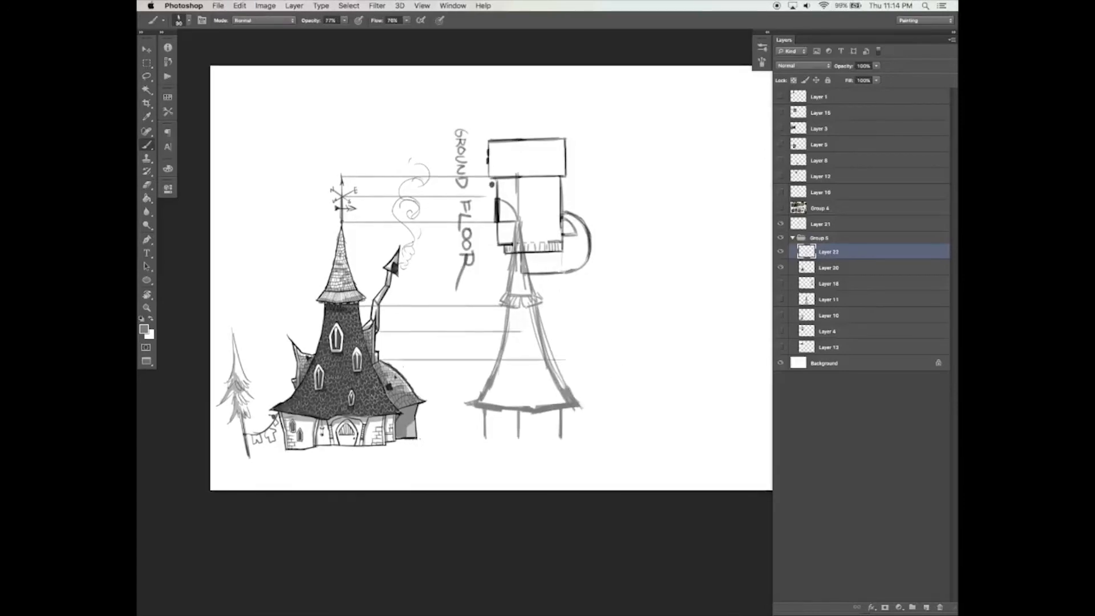
Step: Draw an eaves-level guide, erase the tower's lower right side, and sketch the rounded roof in its place
mouse_move(508, 406)
mouse_down()
mouse_move(541, 358)
mouse_move(581, 404)
mouse_up()
drag(417, 409, 562, 404)
key(e)
mouse_move(552, 369)
mouse_down()
mouse_move(579, 406)
mouse_move(562, 439)
mouse_up()
key(b)
key(e)
key(b)
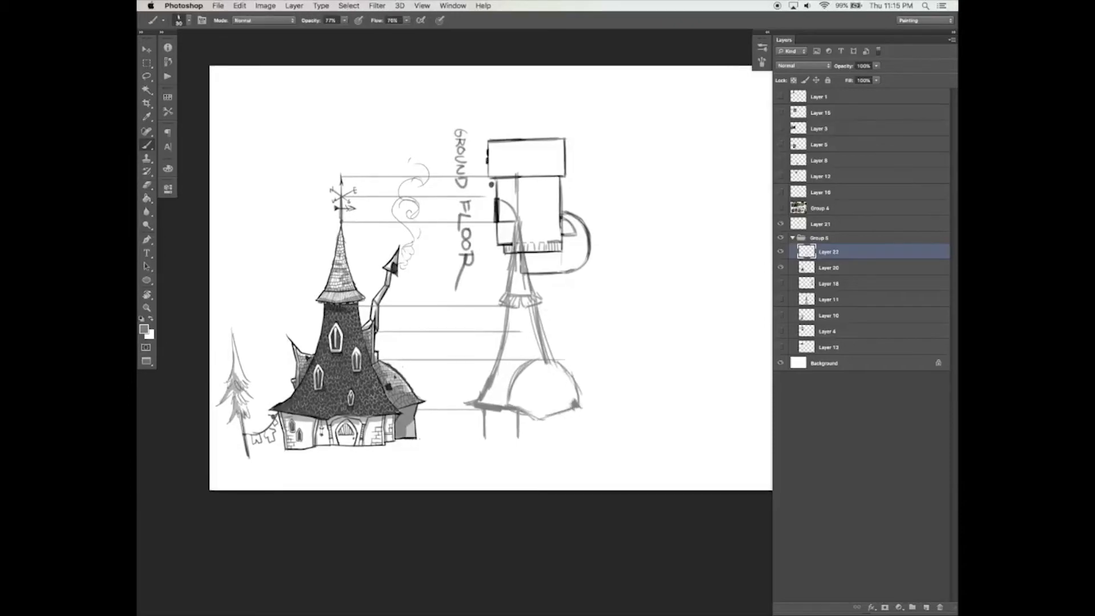
Step: Drop a vertical guide from the plan's curved wall, adjust the selected part of the rounded roof, and redraw its top
drag(589, 257, 589, 439)
key(l)
mouse_move(562, 359)
mouse_down()
mouse_move(591, 394)
mouse_move(549, 365)
mouse_up()
key(v)
key(super+d)
key(e)
key(b)
drag(530, 364, 562, 360)
Step: Erase the rounded roof's old lower edge and redraw its outer curve, eaves and supporting walls out to the vertical guide
key(e)
mouse_move(524, 413)
mouse_down()
mouse_move(585, 407)
mouse_move(597, 415)
mouse_move(590, 441)
mouse_up()
drag(592, 409, 597, 399)
key(b)
drag(563, 362, 588, 406)
drag(522, 413, 565, 418)
drag(514, 380, 507, 400)
mouse_move(571, 374)
mouse_down()
mouse_move(597, 404)
mouse_move(583, 440)
mouse_move(491, 436)
mouse_move(518, 440)
mouse_up()
drag(479, 416, 480, 434)
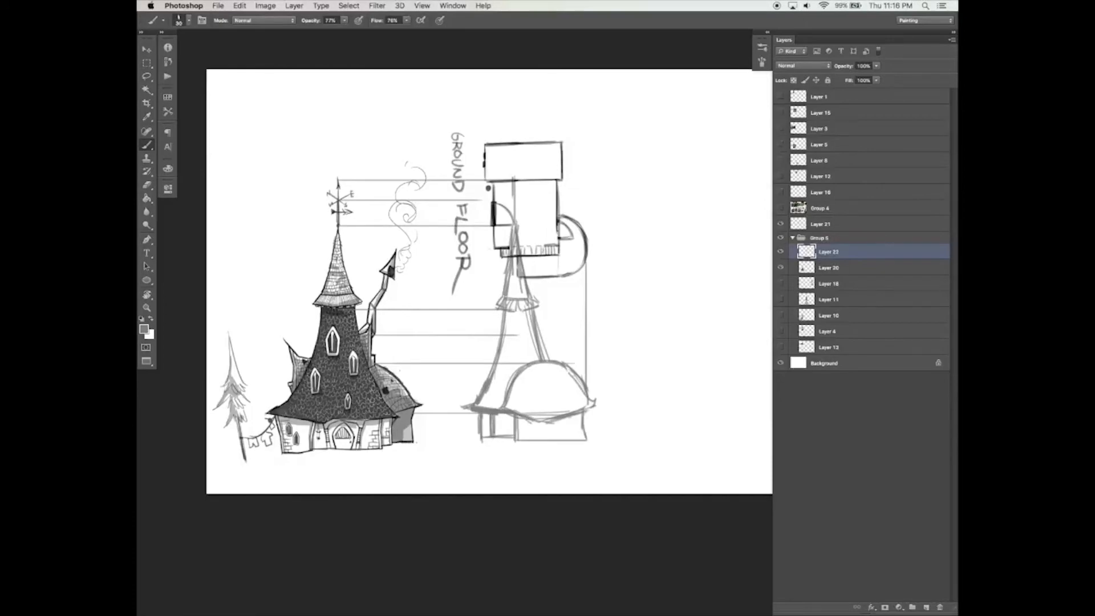
Step: Draw a guide from the house's pointed side roof, sketch a small pointed spire behind the rounded roof, and save
drag(513, 320, 515, 325)
mouse_move(379, 322)
mouse_down()
mouse_move(554, 322)
mouse_move(543, 366)
mouse_up()
key(super+z)
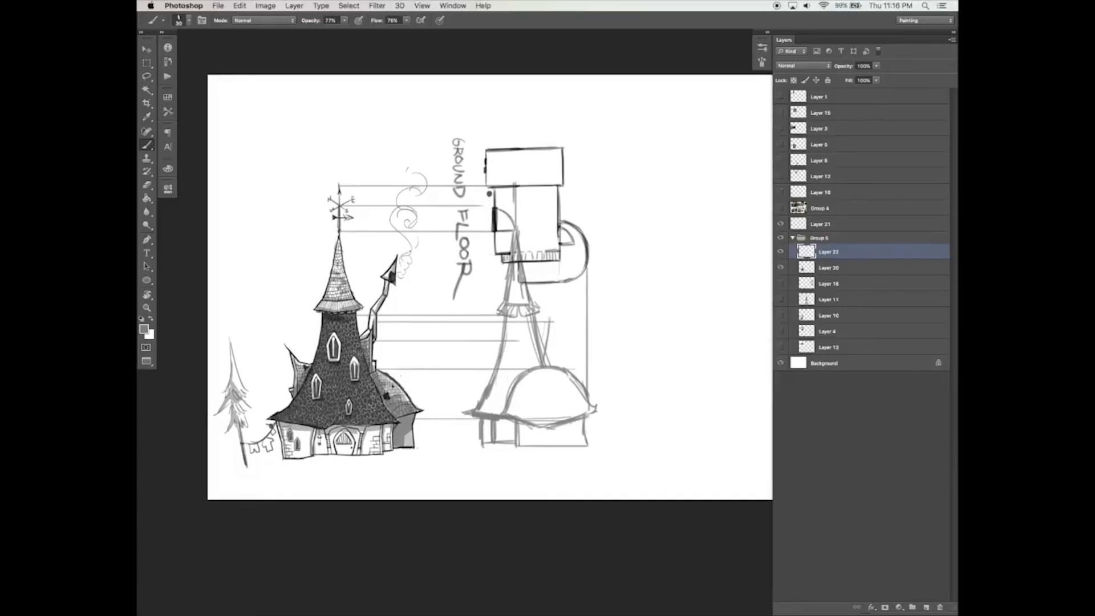
drag(551, 316, 562, 366)
scroll(514, 320, up, 1)
drag(552, 308, 550, 332)
drag(552, 309, 563, 366)
scroll(513, 320, up, 1)
key(super+s)
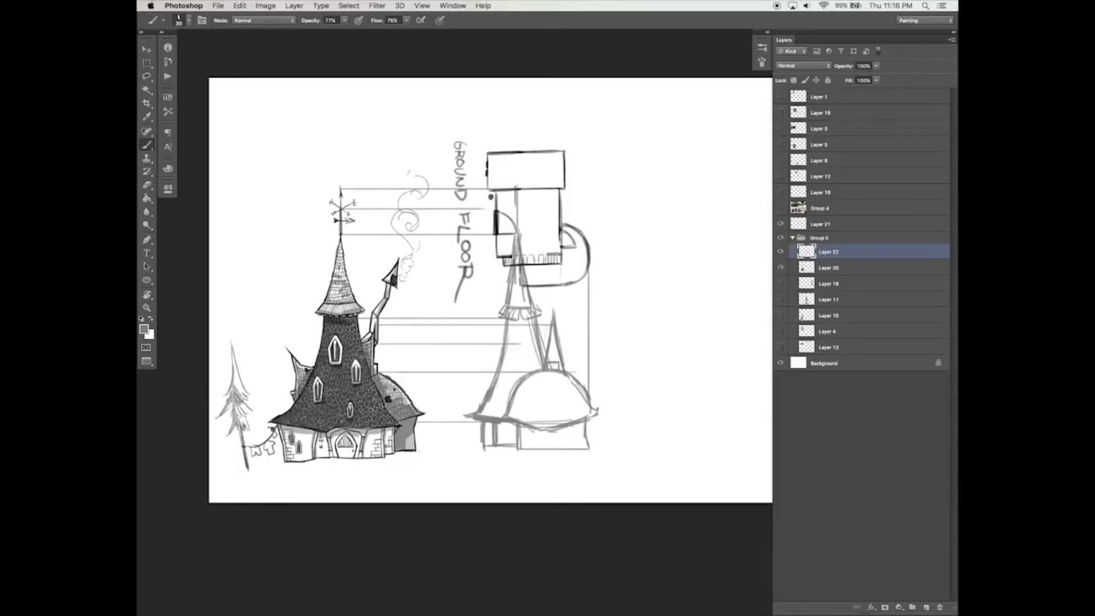
Step: Hide the ground-floor plan and tidy the small spire, adding horizontal hatching strokes to it
scroll(491, 291, up, 1)
click(781, 225)
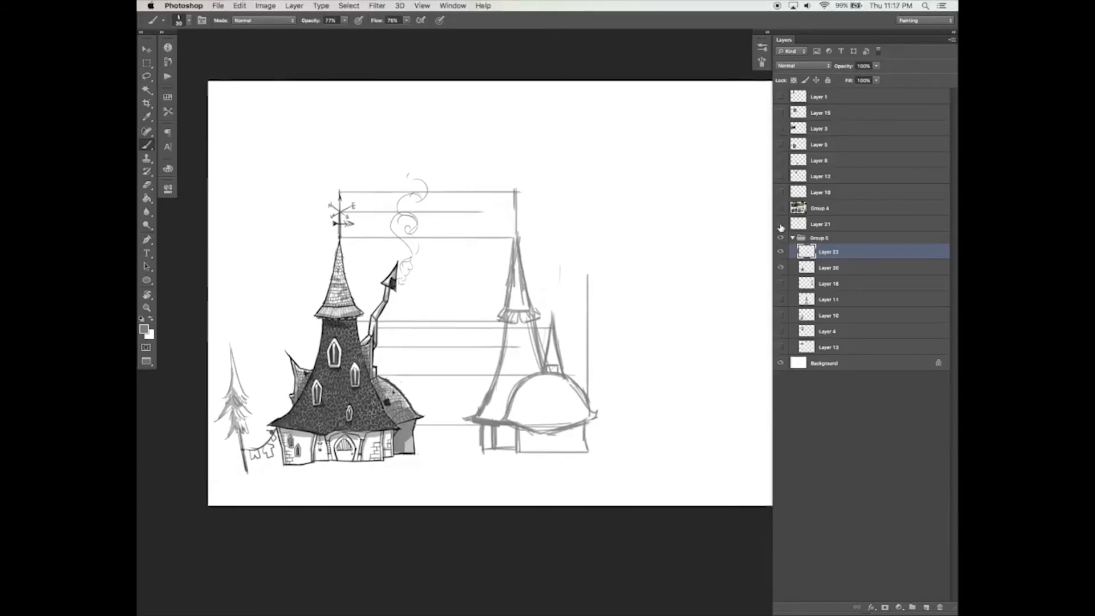
key(e)
scroll(517, 342, up, 1)
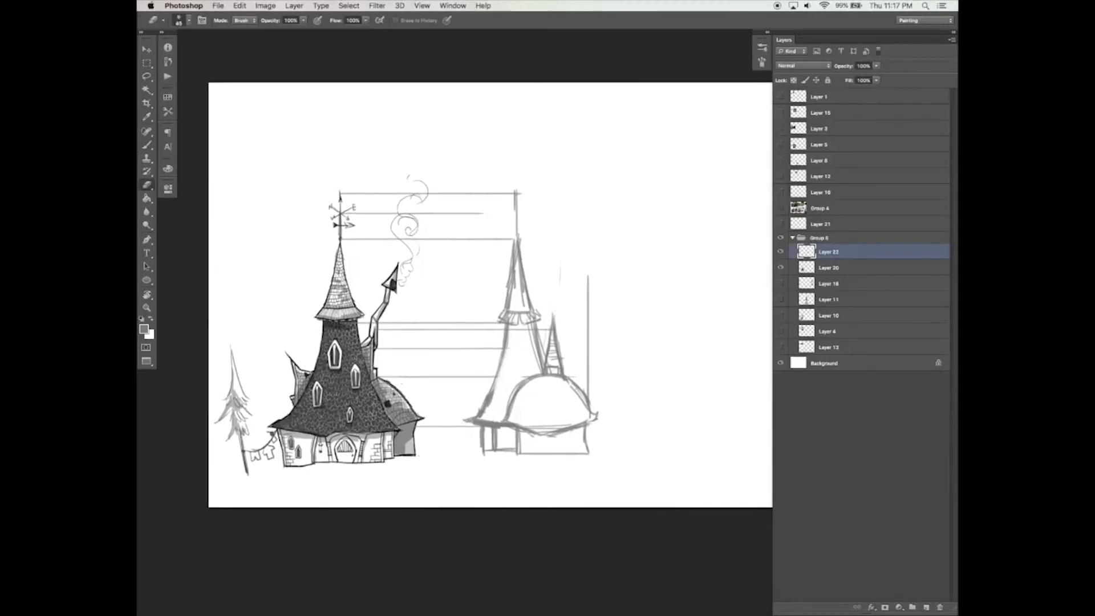
key(b)
scroll(517, 342, down, 1)
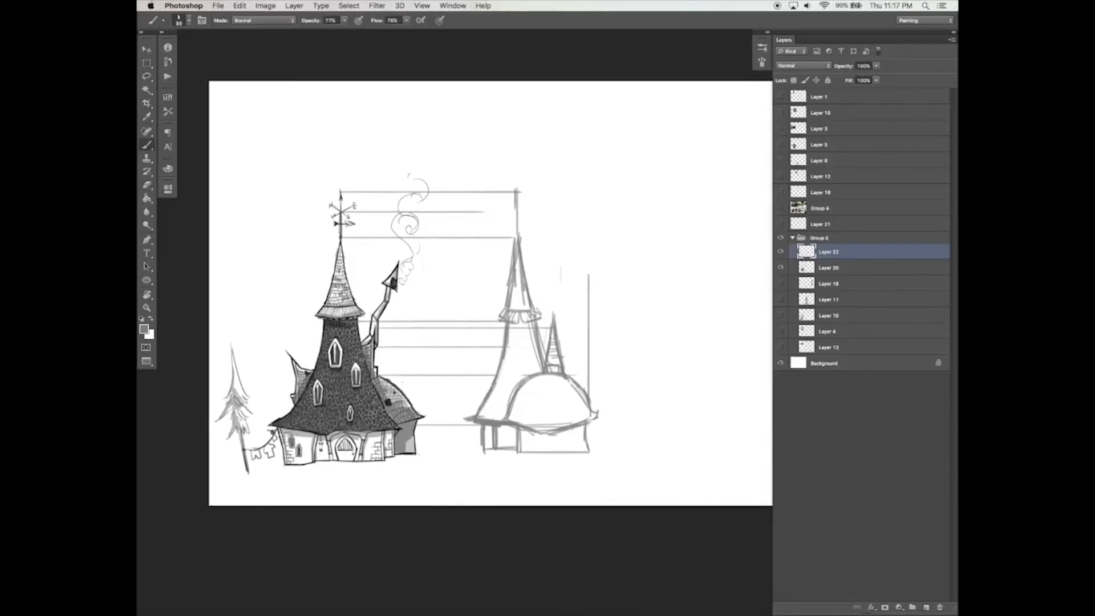
scroll(516, 343, up, 1)
scroll(516, 342, down, 1)
drag(542, 358, 553, 312)
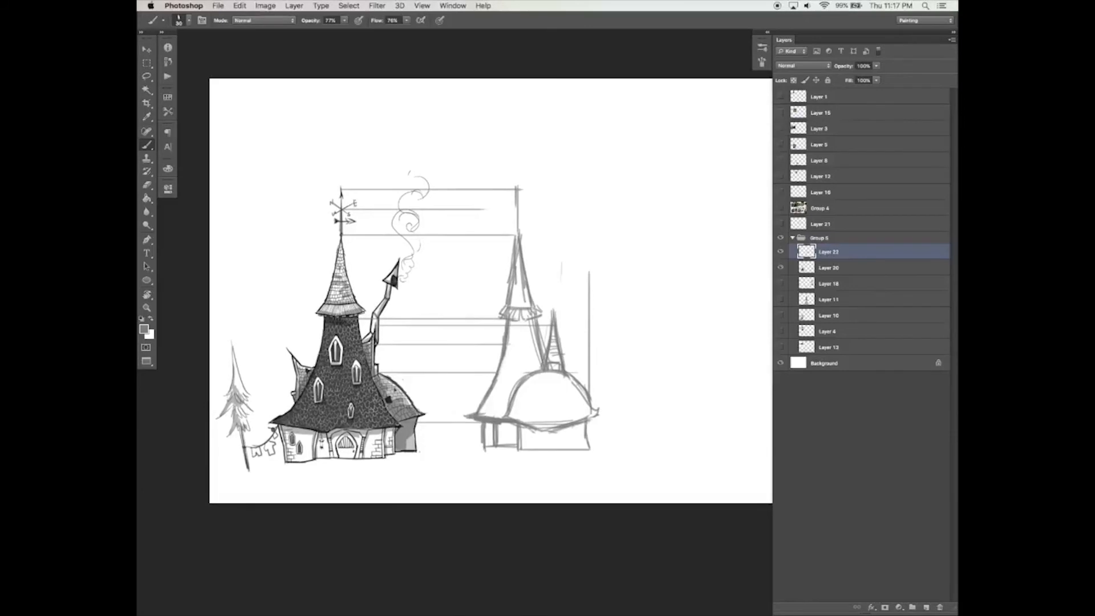
scroll(516, 342, up, 1)
key(super+z)
Step: Draw horizontal guides from the tip and base of the house's chimney cap across to the side view
mouse_move(399, 288)
mouse_down()
mouse_move(560, 288)
mouse_move(524, 304)
mouse_up()
key(e)
scroll(516, 342, up, 1)
key(b)
mouse_move(412, 263)
mouse_down()
mouse_move(558, 263)
mouse_move(564, 289)
mouse_up()
key(super+z)
Step: Sketch the chimney rising from behind the small spire, with a narrow pipe and a pointed cap between the guides
scroll(516, 342, right, 1)
mouse_move(553, 287)
mouse_down()
mouse_move(563, 289)
mouse_move(553, 315)
mouse_up()
scroll(517, 342, up, 1)
drag(560, 294, 558, 332)
scroll(516, 343, right, 1)
key(alt+super+z)
key(alt+super+z)
drag(556, 309, 540, 362)
drag(556, 329, 559, 349)
mouse_move(558, 294)
mouse_down()
mouse_move(557, 309)
mouse_move(556, 293)
mouse_up()
scroll(516, 343, down, 1)
drag(512, 327, 529, 347)
drag(512, 350, 533, 360)
key(alt+super+z)
key(alt+super+z)
key(e)
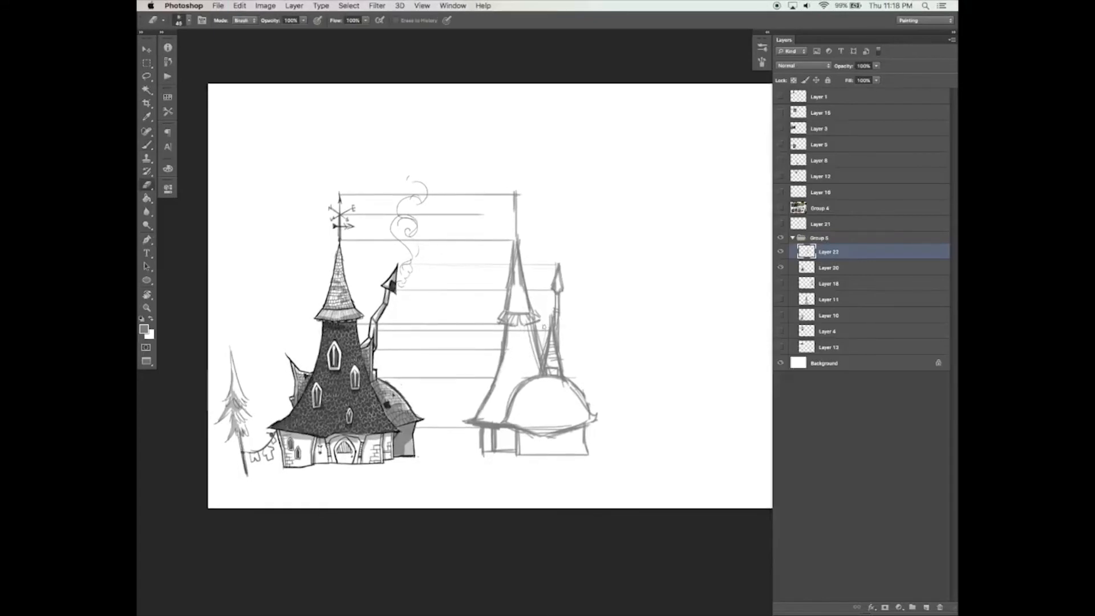
Step: Select the area between the house and the side view and delete the horizontal guide lines there
key(l)
mouse_move(411, 137)
mouse_down()
mouse_move(476, 435)
mouse_move(509, 215)
mouse_move(440, 149)
mouse_up()
key(BackSpace)
key(super+d)
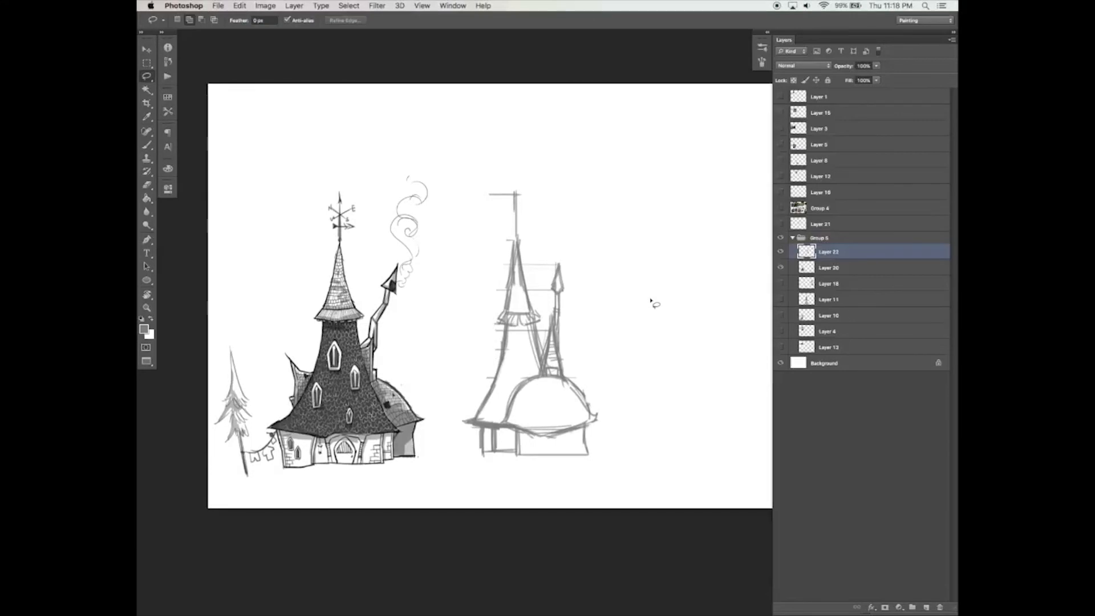
key(b)
scroll(628, 348, right, 5)
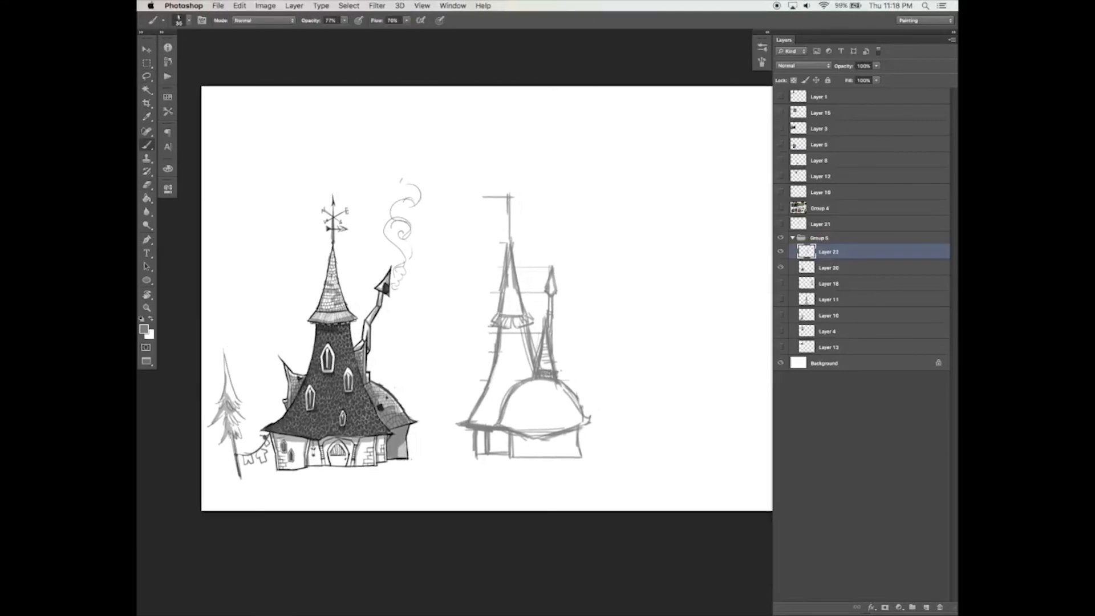
key(v)
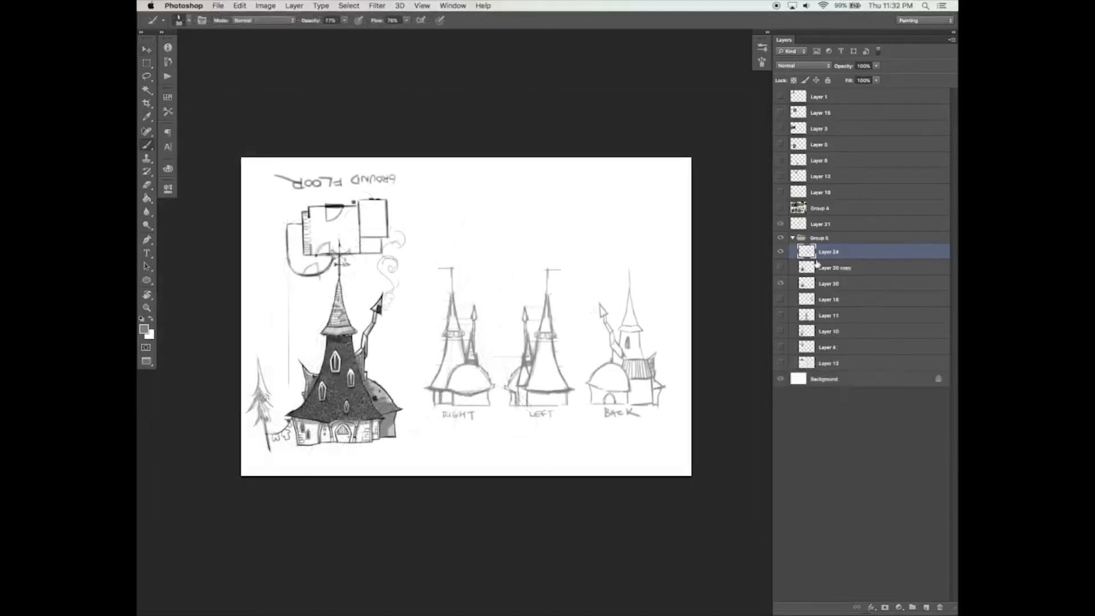
Step: Show the ground-floor plan and rotate it 180° so that its title reads upright
click(780, 224)
click(820, 224)
key(super+t)
mouse_move(477, 313)
mouse_down()
mouse_move(471, 333)
mouse_move(278, 221)
mouse_move(245, 250)
mouse_up()
key(Return)
Step: Move the ground-floor plan to the canvas's upper-right area, above the left and back views
key(e)
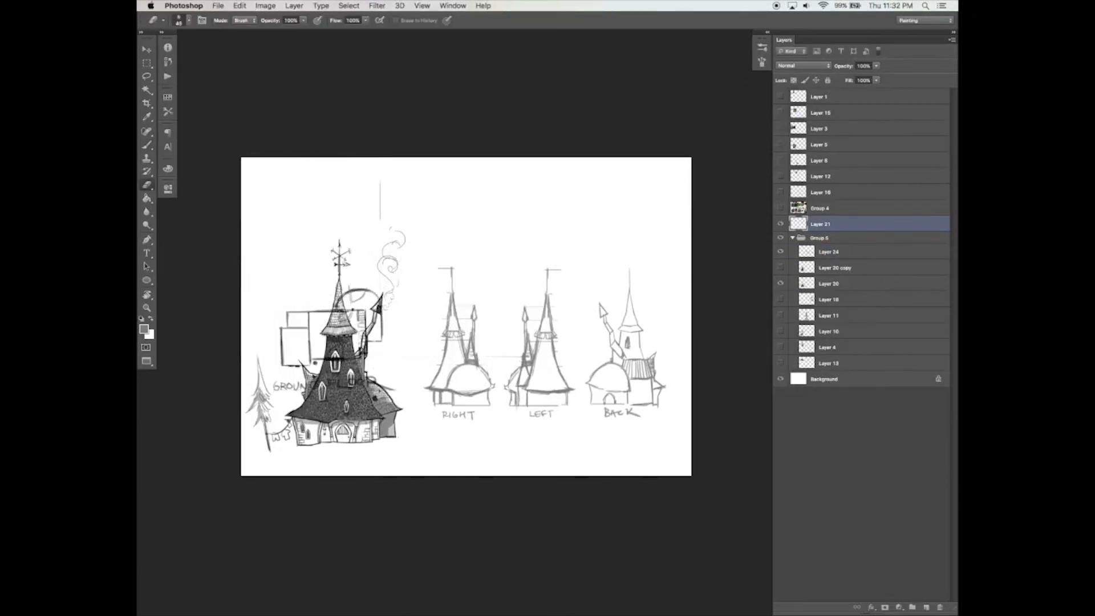
key(v)
mouse_move(376, 336)
mouse_down()
mouse_move(458, 305)
mouse_move(382, 348)
mouse_move(458, 288)
mouse_move(593, 226)
mouse_move(622, 224)
mouse_move(643, 274)
mouse_move(630, 253)
mouse_up()
key(super+t)
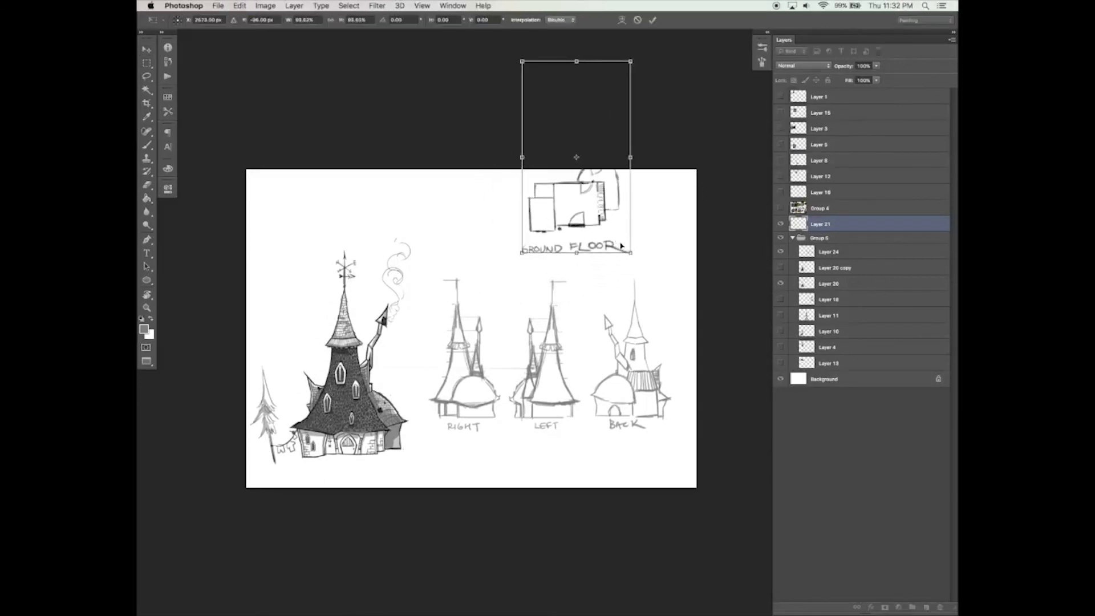
key(Escape)
Step: Select the GROUND FLOOR title, scale it down beneath the plan, and deselect it
key(l)
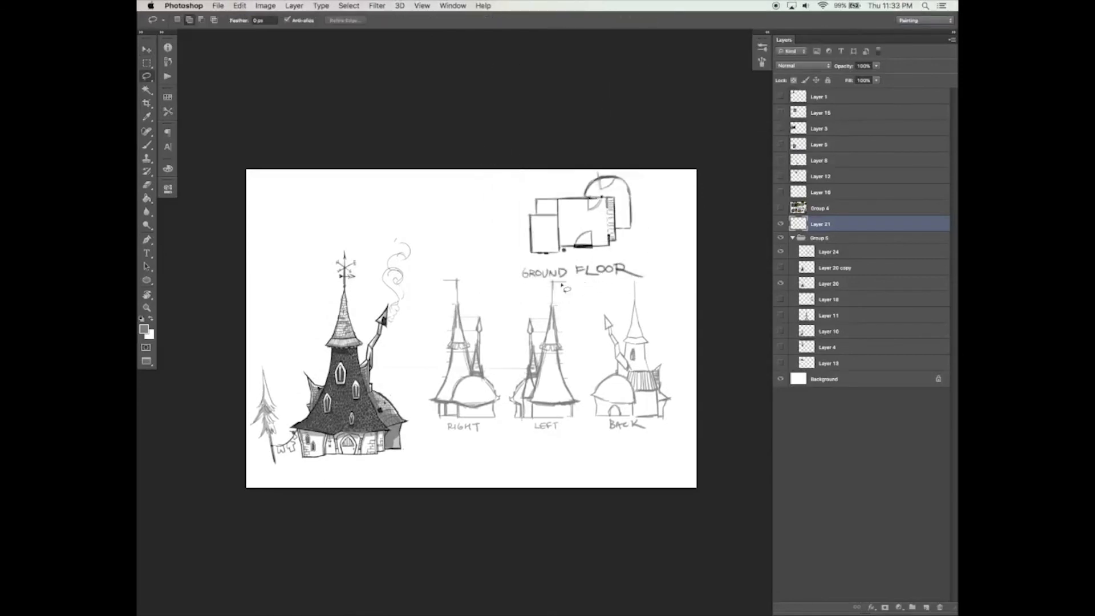
mouse_move(517, 276)
mouse_down()
mouse_move(675, 269)
mouse_move(495, 299)
mouse_up()
key(super+t)
drag(669, 295, 620, 265)
key(Return)
key(v)
key(super+d)
Step: Make Layer 24 with the right, left and back views active for brush work and hide it
key(z)
click(627, 289)
key(v)
mouse_move(696, 288)
mouse_down()
mouse_move(743, 280)
mouse_move(731, 298)
mouse_up()
key(b)
click(829, 252)
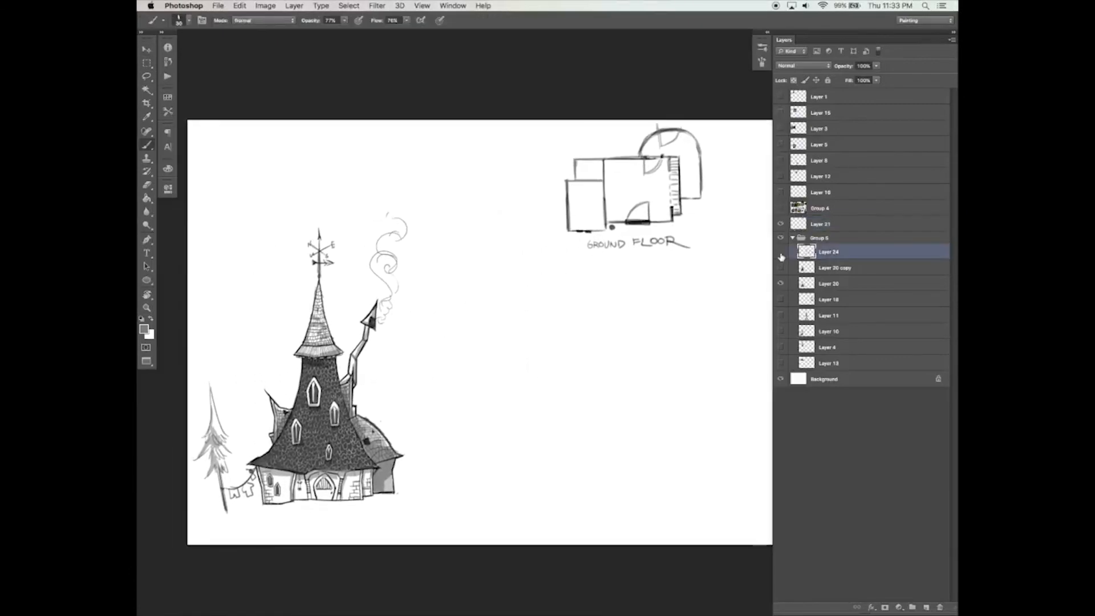
Step: Show Layer 24 again so that the right, left and back views appear beside the finished front view
drag(690, 285, 670, 263)
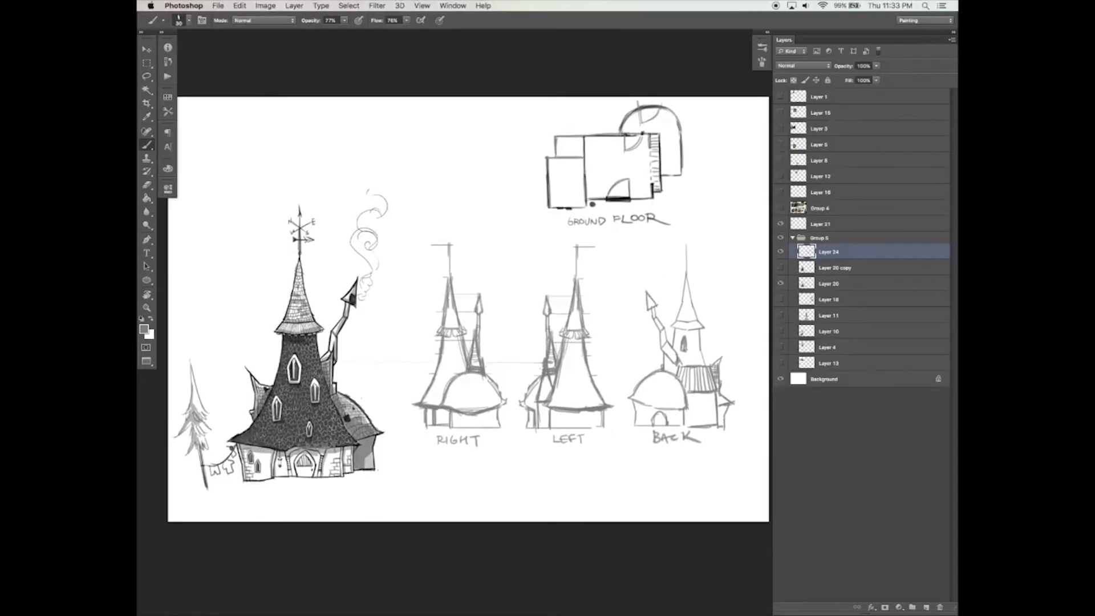
drag(669, 263, 668, 233)
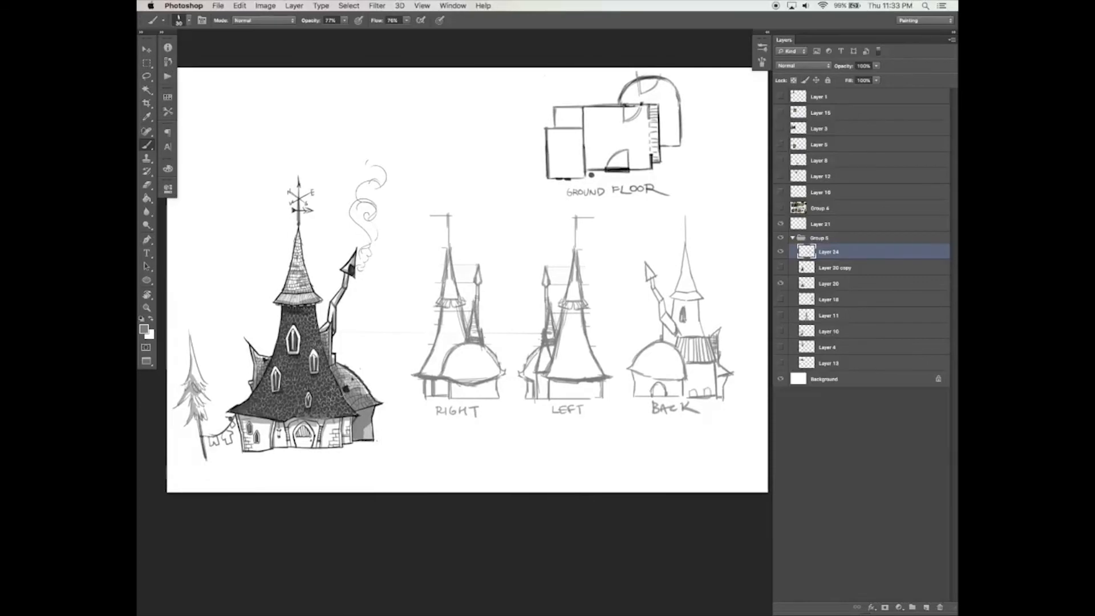
drag(725, 405, 727, 402)
key(e)
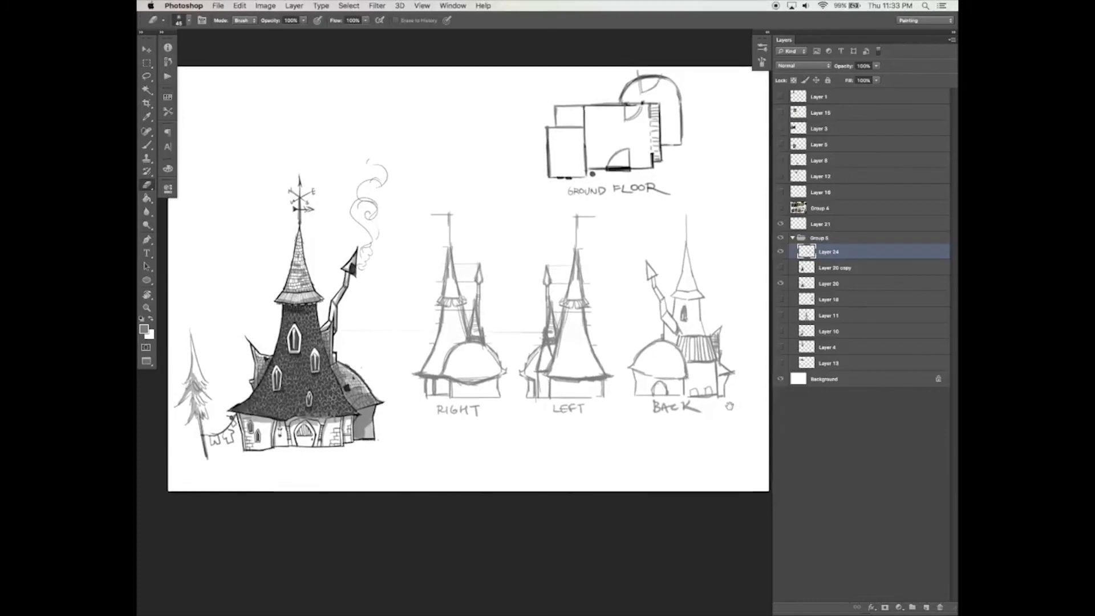
key(b)
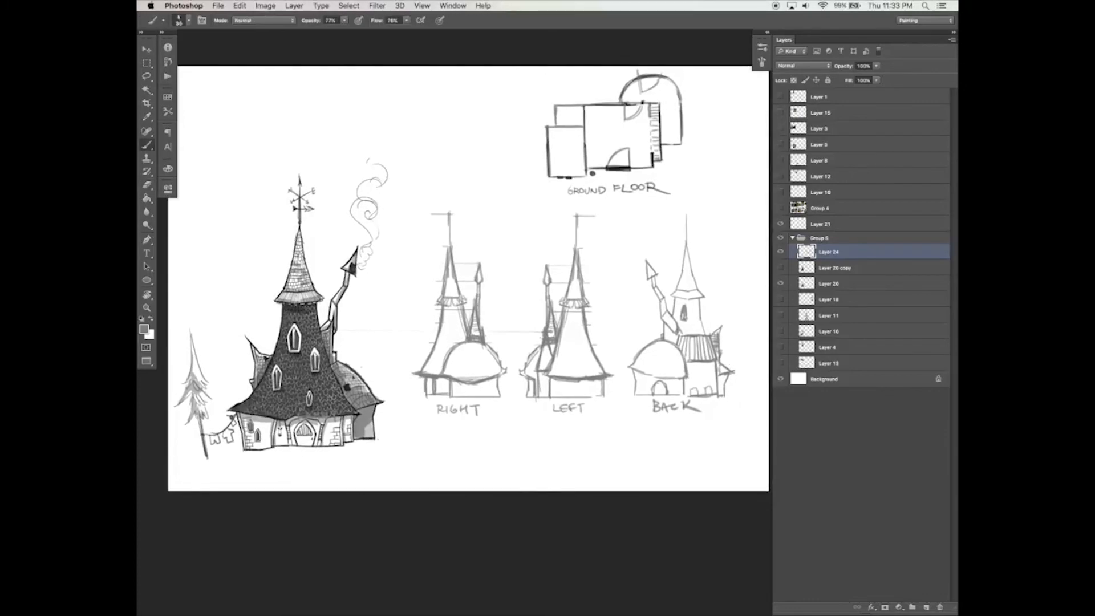
drag(729, 362, 729, 363)
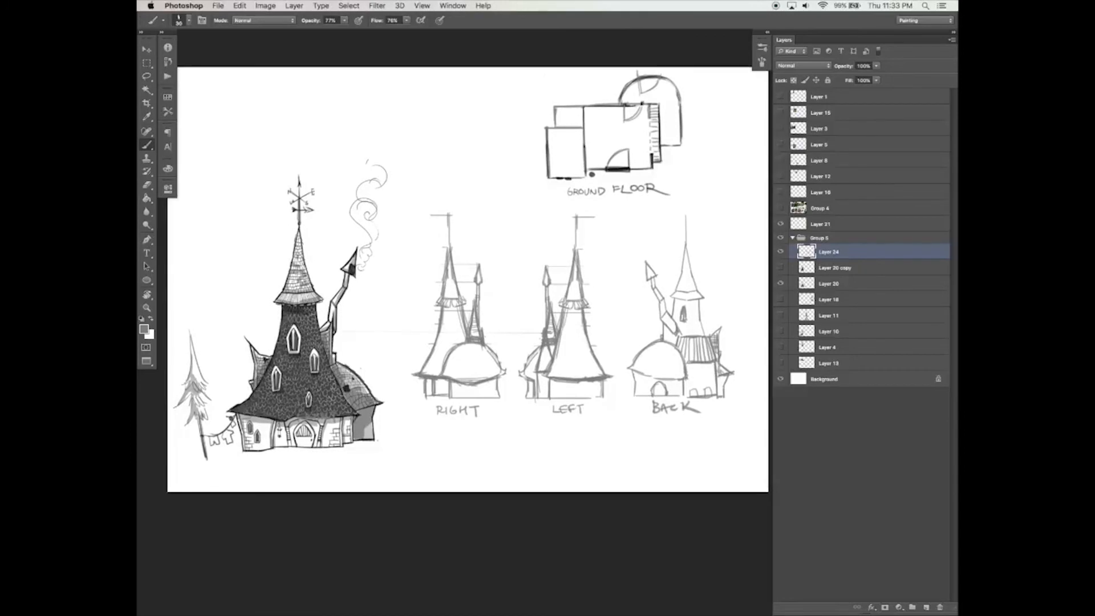
scroll(686, 281, up, 1)
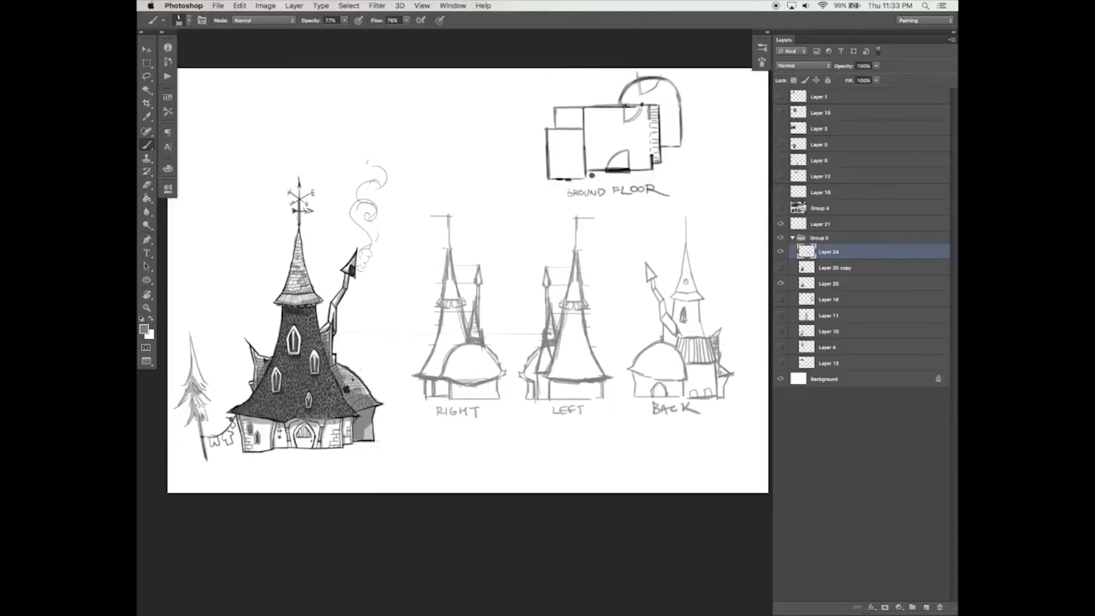